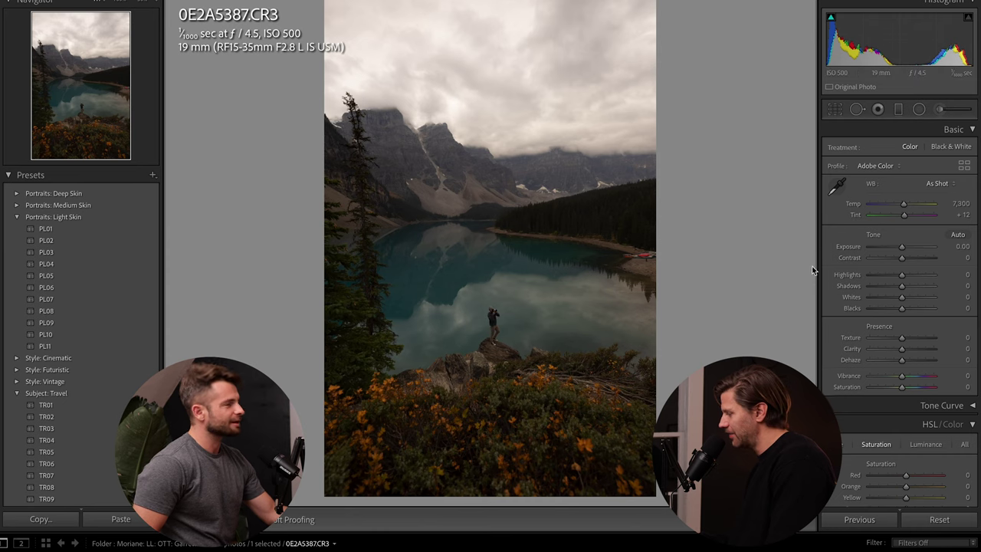
- Set the crop aspect ratio to 4 x 5 / 8 x 10 and reposition the frame to keep more of the foreground flowers
click(834, 110)
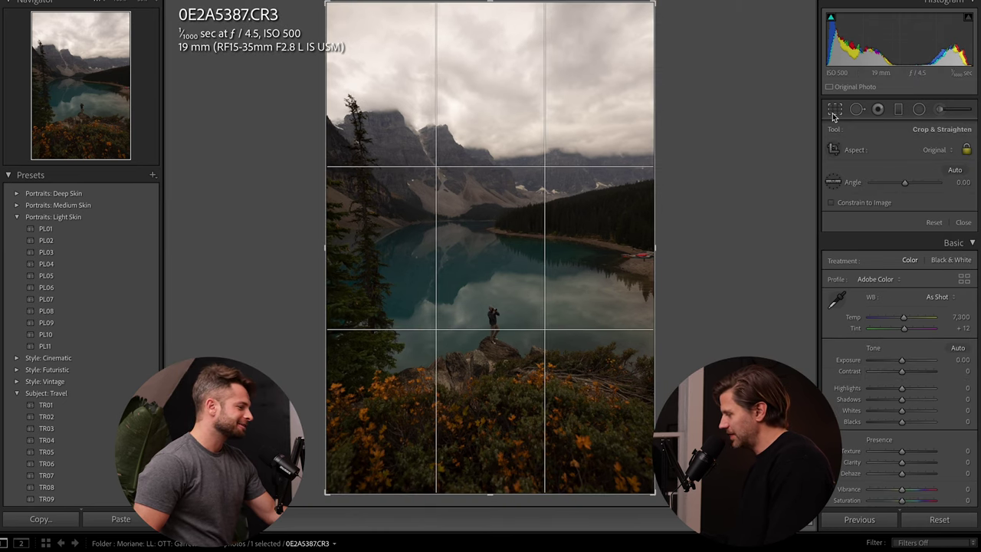
click(941, 154)
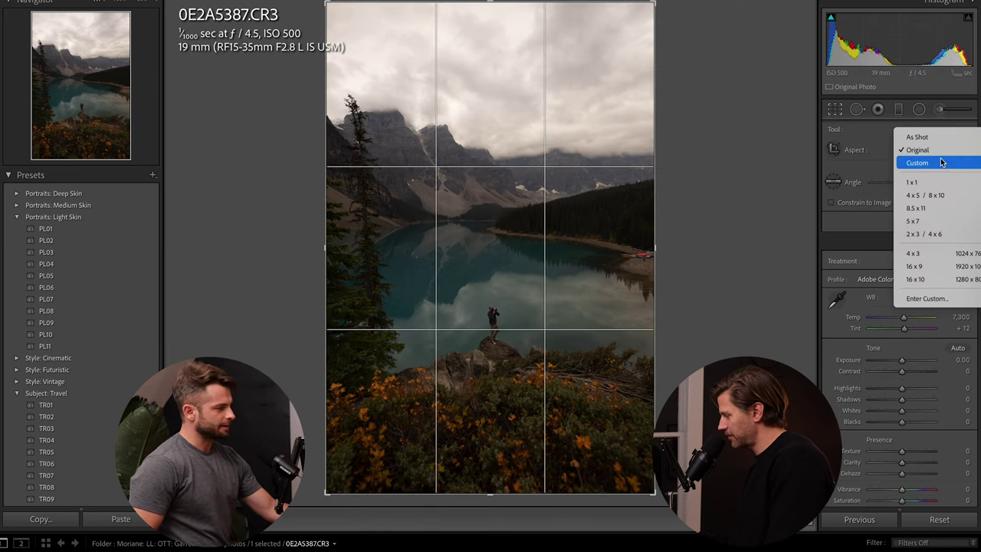
click(941, 193)
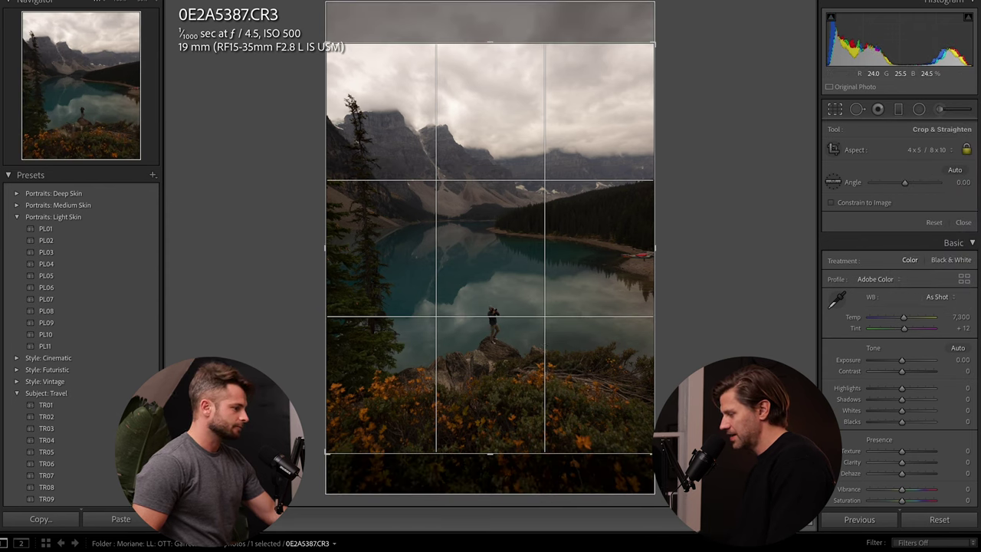
drag(543, 340, 544, 309)
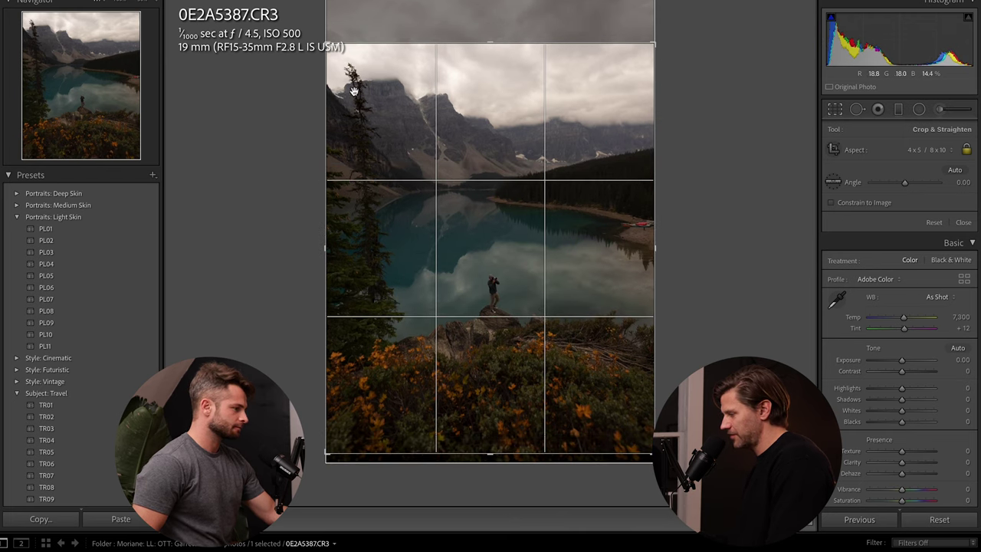
- Try a tighter crop around the person, return the frame to full width, fine-tune its vertical position and apply the crop
drag(513, 235, 506, 191)
drag(491, 48, 491, 70)
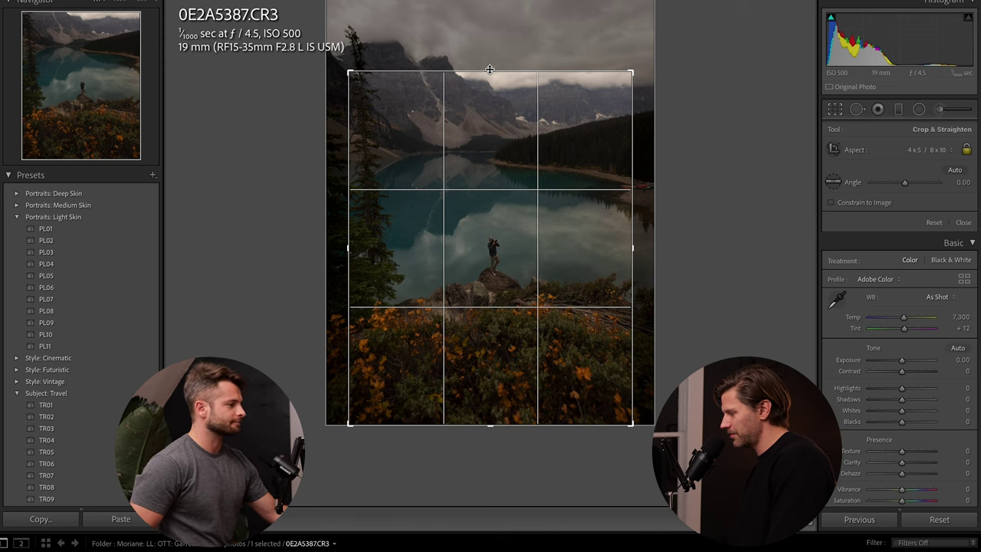
drag(490, 69, 482, 43)
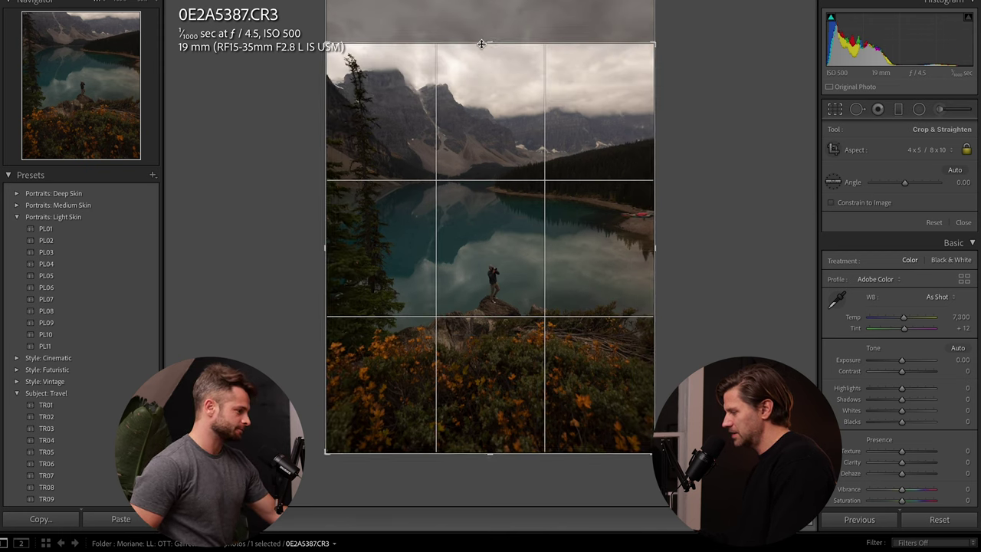
drag(483, 211, 484, 221)
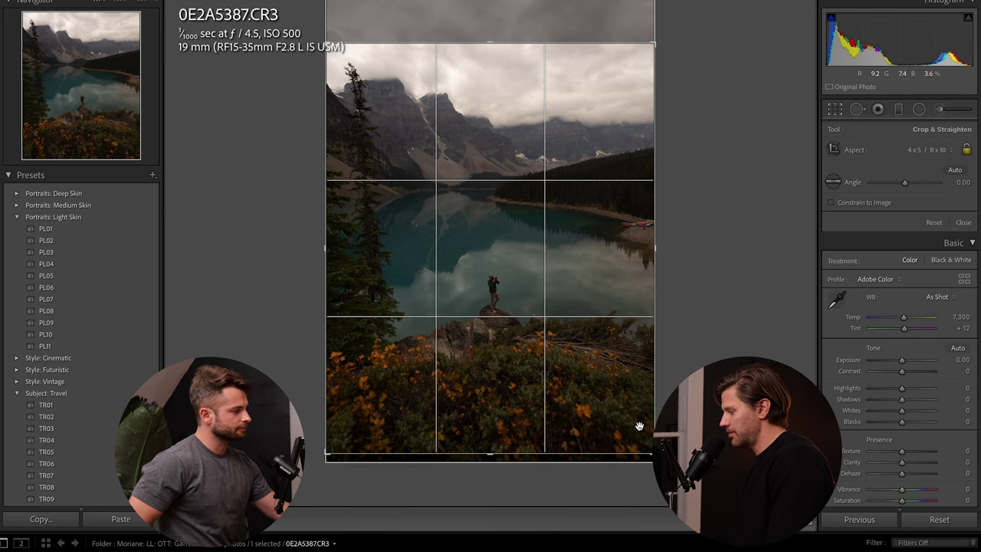
key(Return)
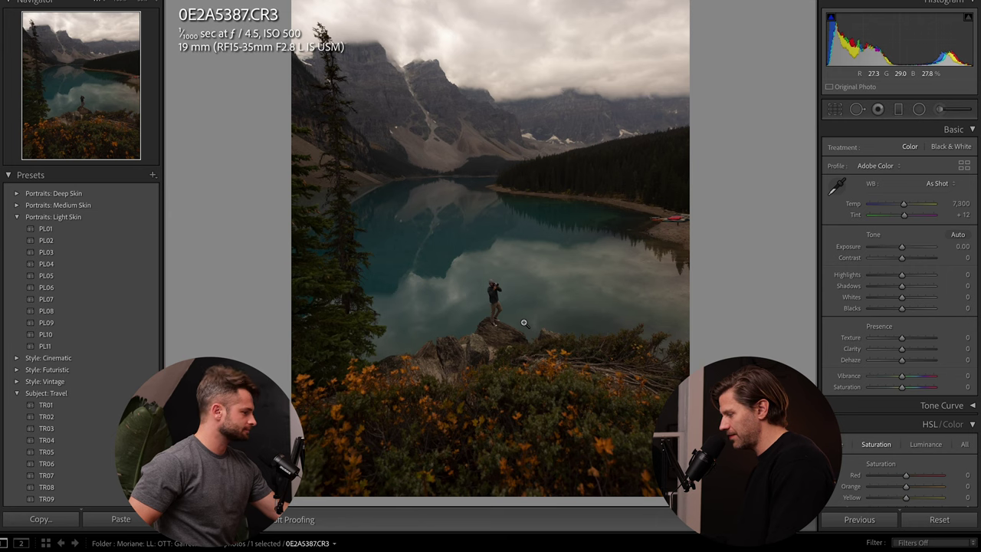
- Readjust the applied crop to include slightly more sky above the mountains and apply it again
click(834, 108)
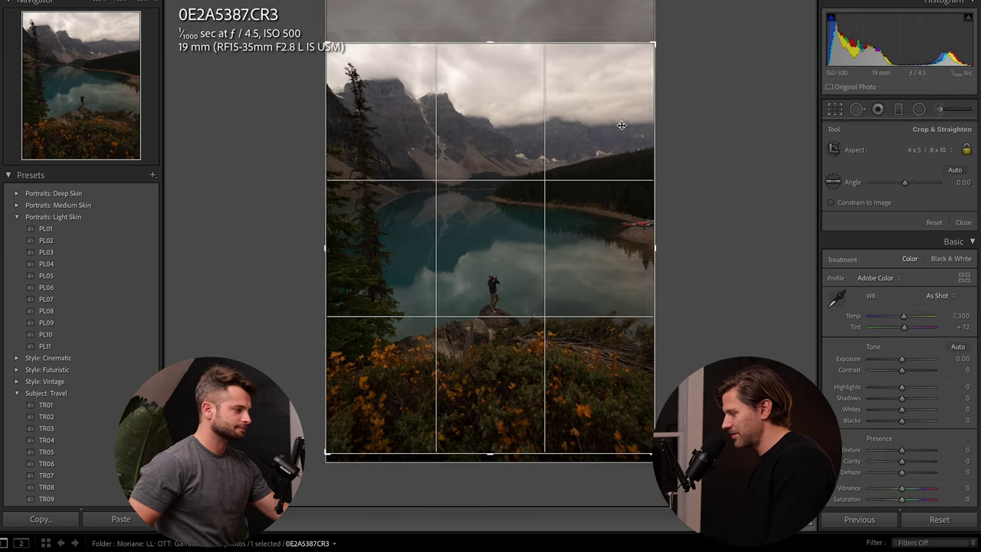
drag(585, 133, 583, 140)
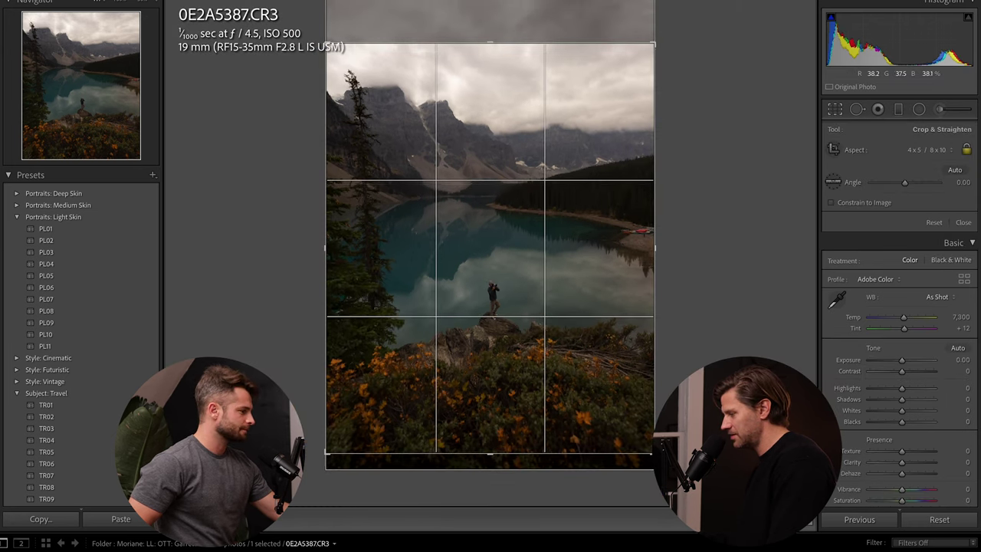
key(Return)
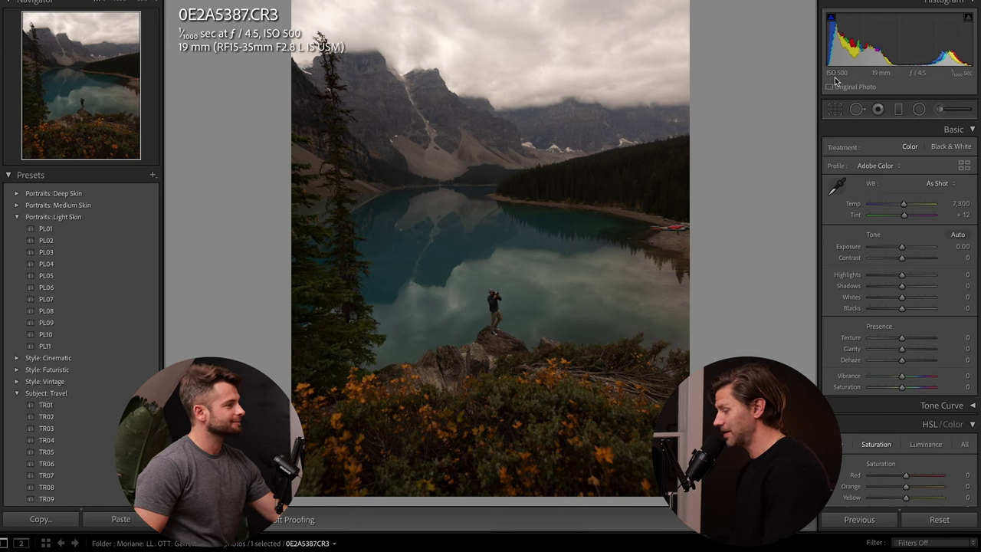
- Browse the preset groups from Travel through the #WL landscape, commercial, portrait and tone curve sets, previewing looks on the photo
mouse_move(112, 296)
scroll(112, 298, down, 5)
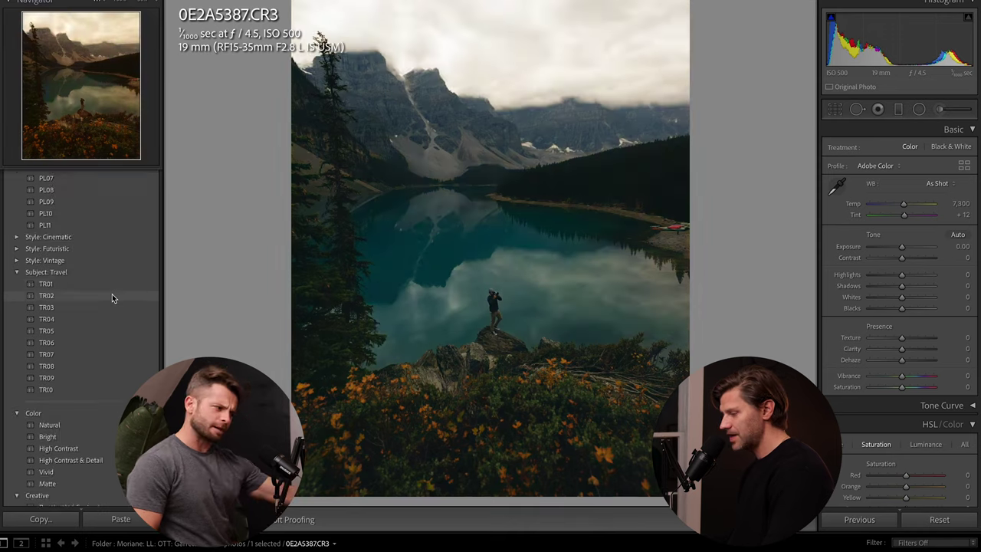
scroll(111, 298, down, 5)
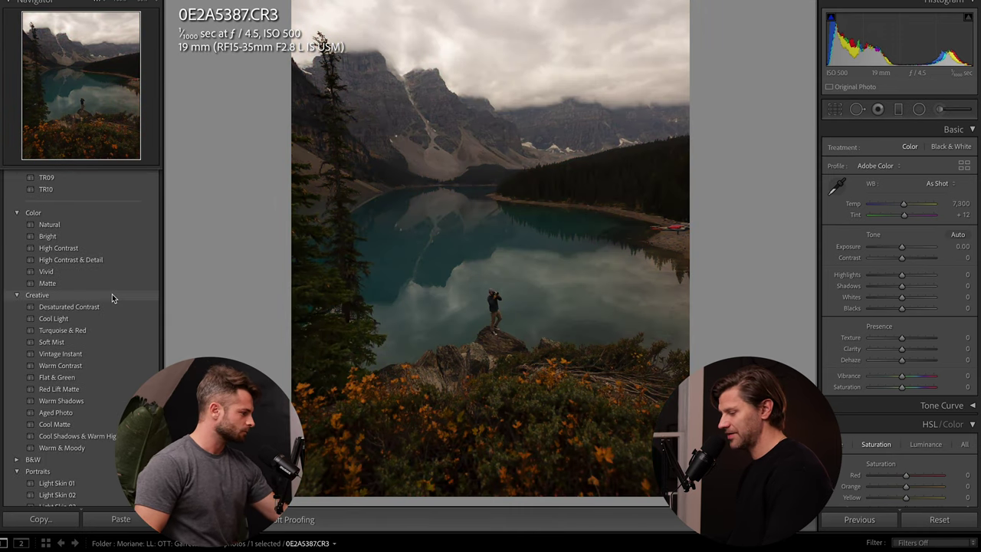
scroll(109, 323, down, 5)
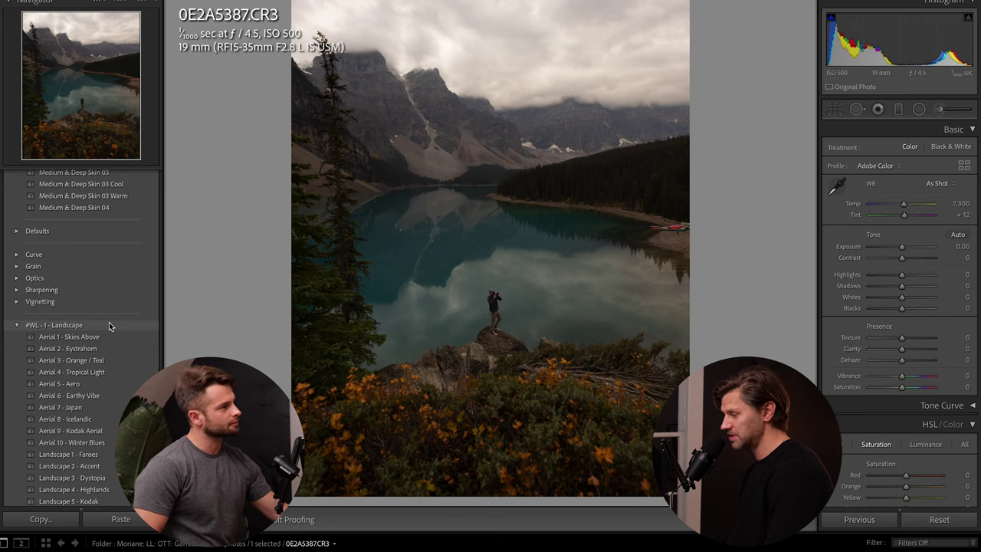
scroll(109, 325, down, 5)
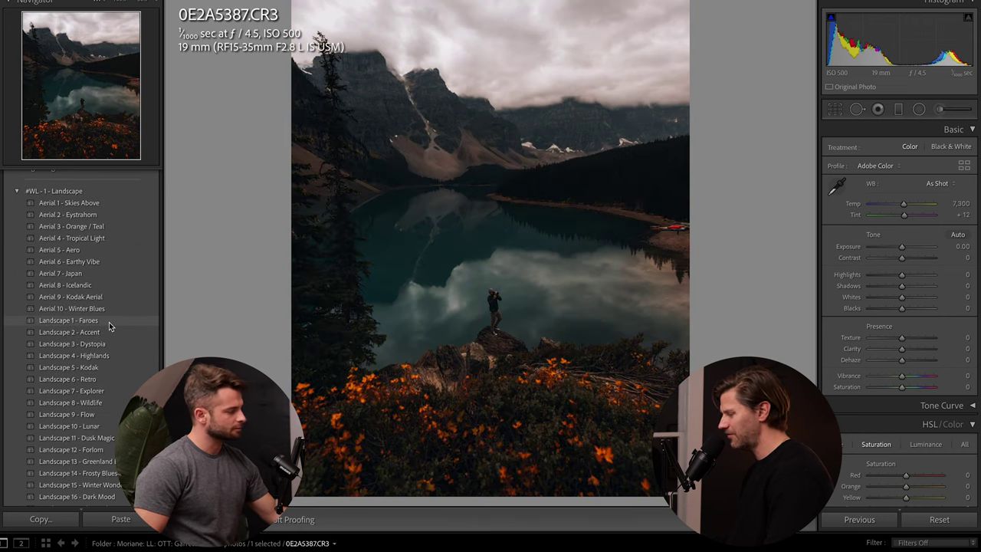
scroll(109, 325, down, 10)
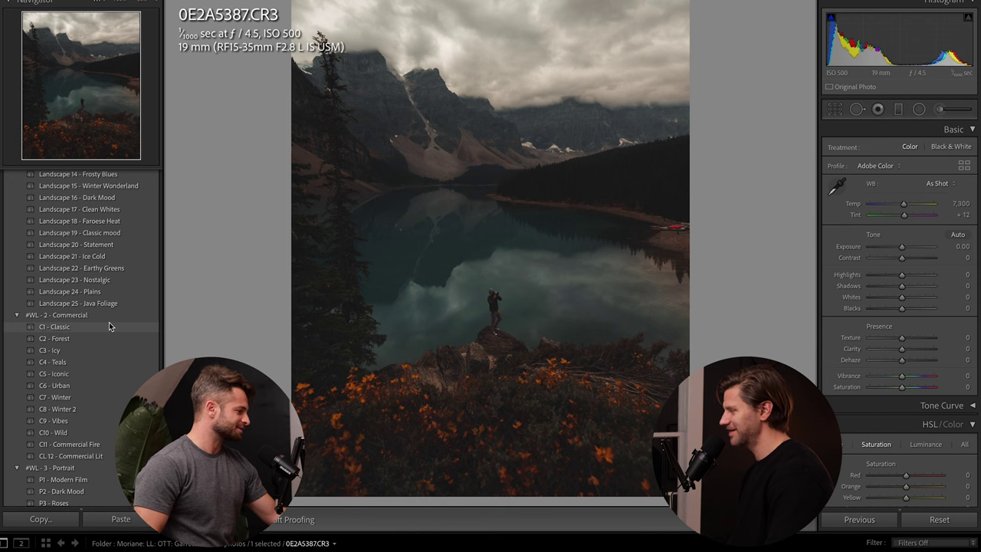
scroll(109, 326, down, 7)
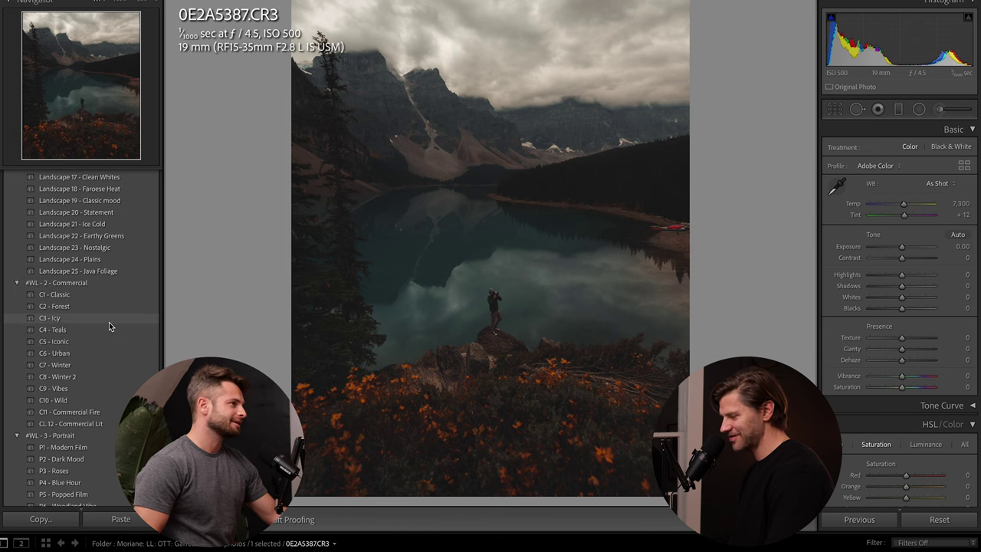
scroll(109, 322, down, 14)
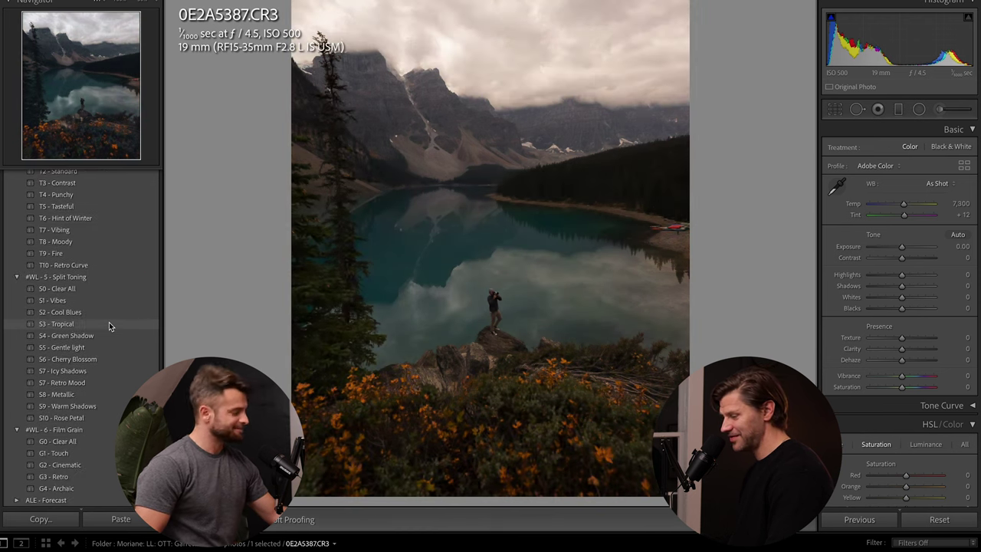
scroll(96, 213, up, 12)
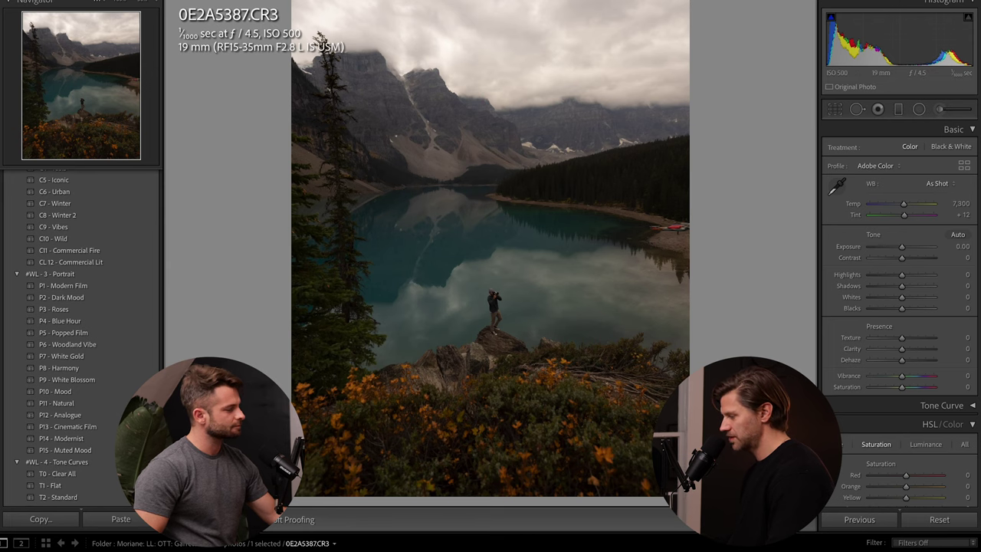
scroll(88, 223, up, 3)
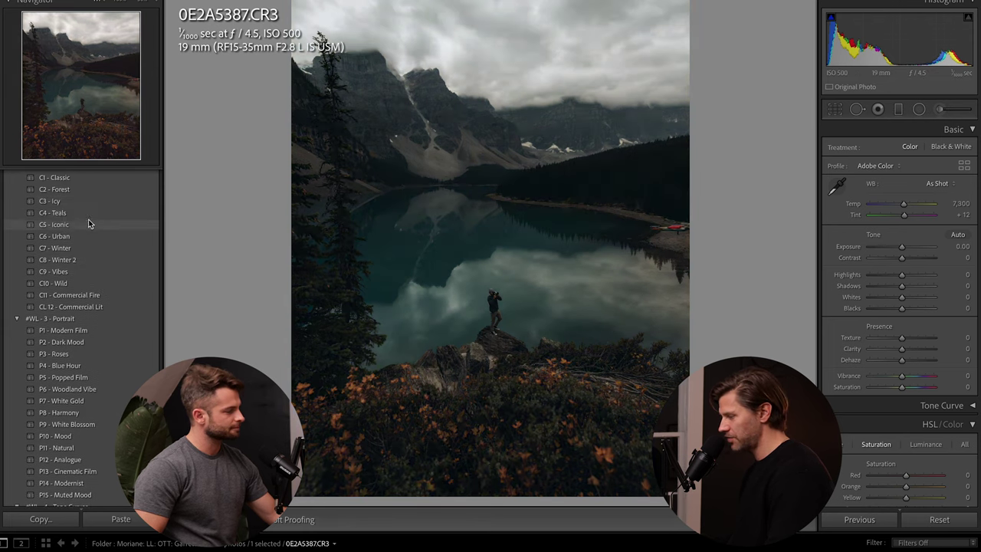
scroll(81, 227, down, 4)
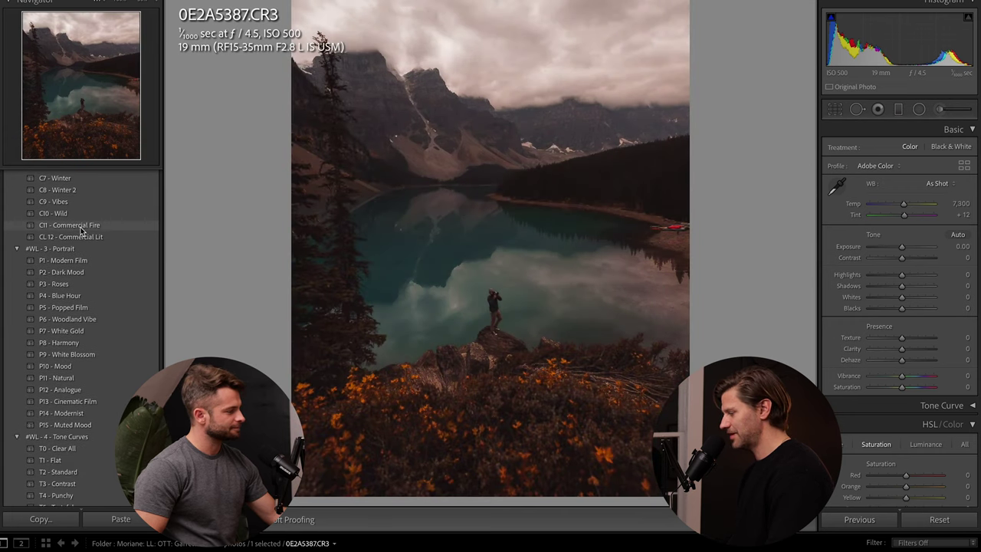
scroll(81, 230, down, 8)
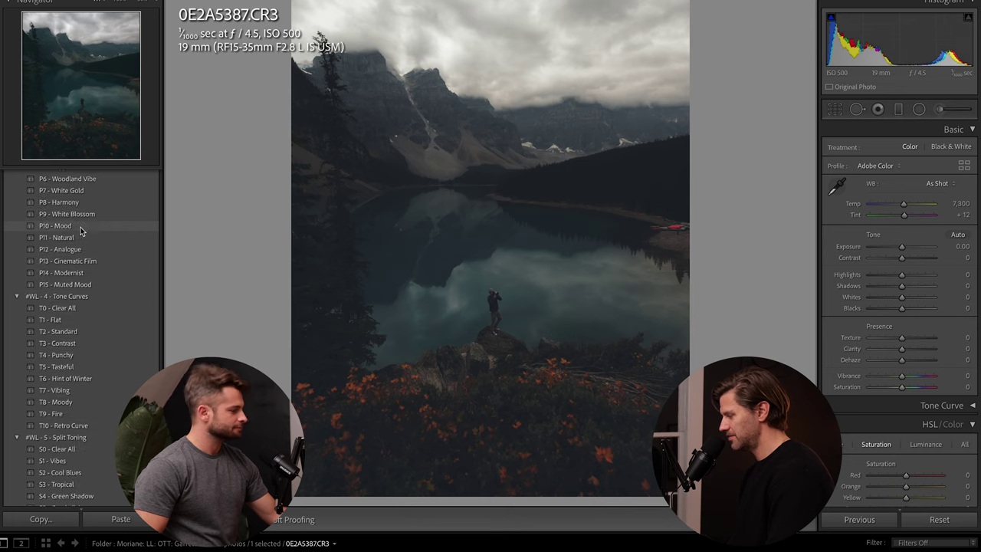
scroll(81, 307, down, 9)
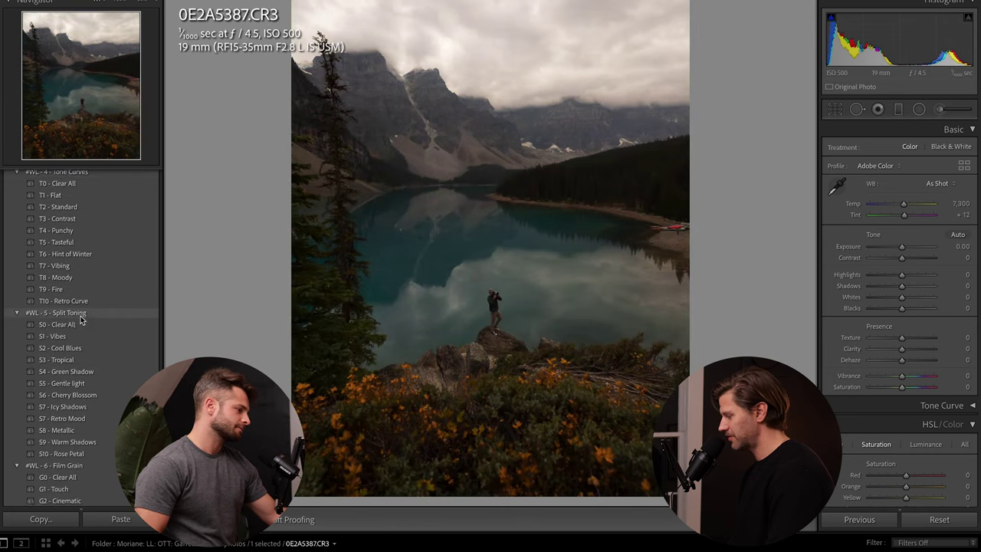
- Apply the JZ - Base preset to the photo and raise its exposure to +0.40
scroll(81, 318, down, 10)
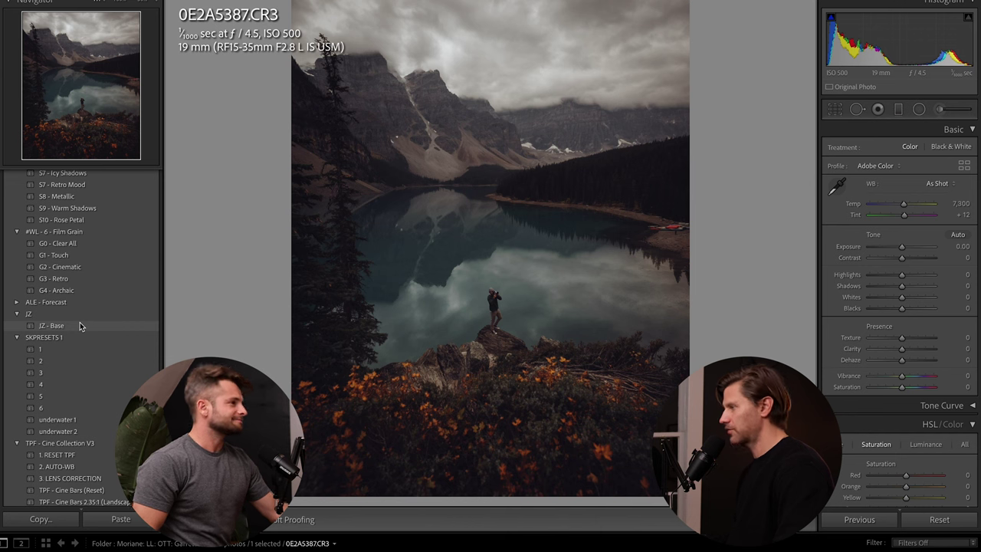
click(80, 326)
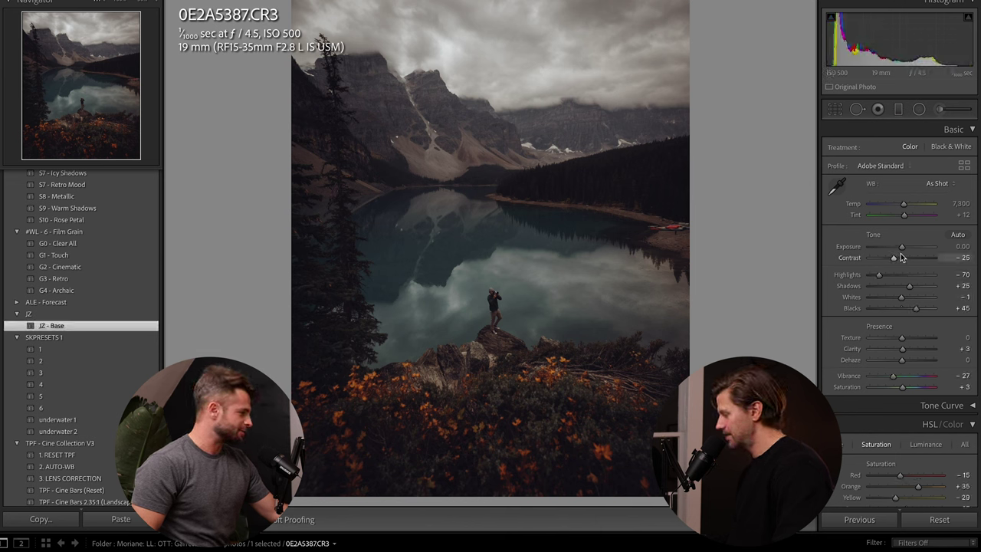
drag(903, 249, 904, 248)
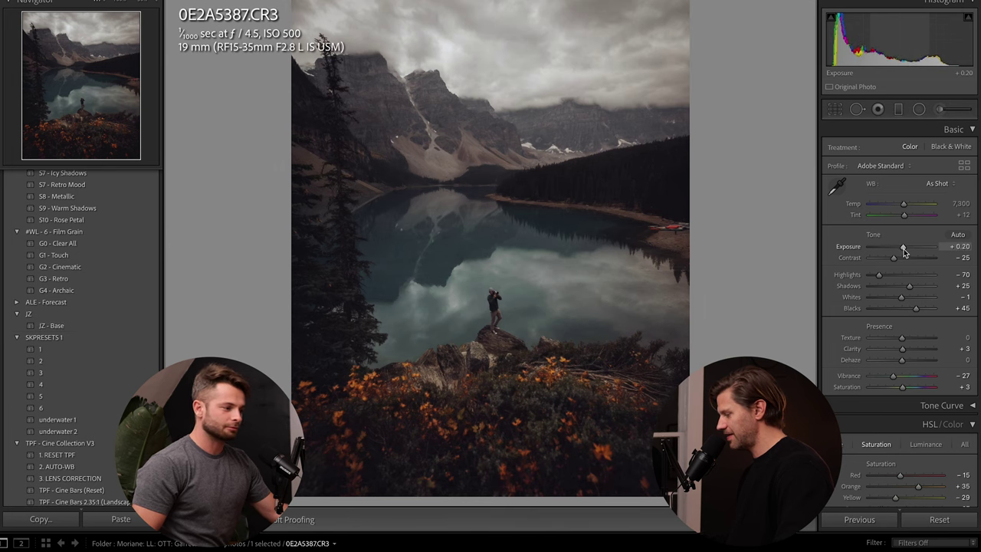
drag(904, 248, 904, 248)
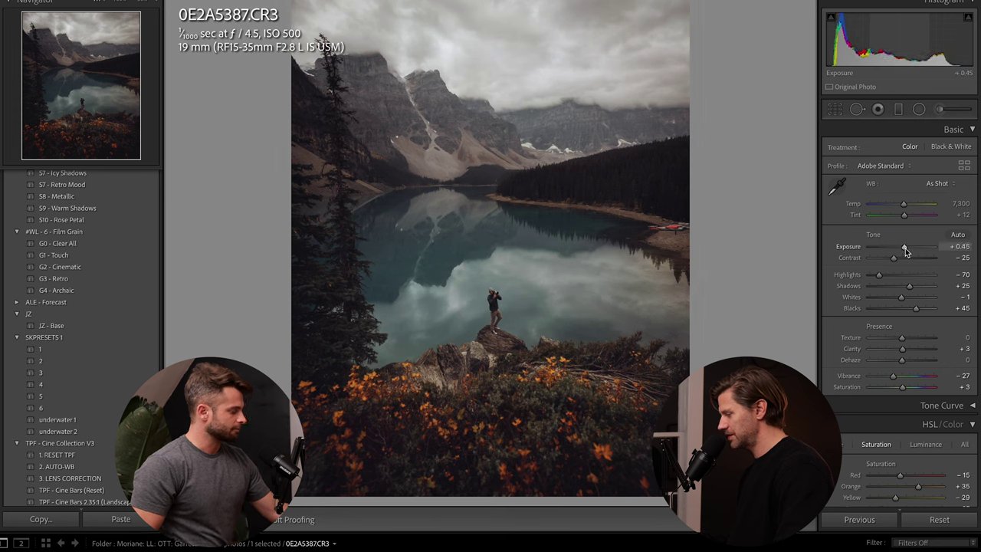
- Test warmer white balances on the photo and settle on a slightly cooler temperature of 7,051
mouse_move(904, 204)
mouse_down()
mouse_move(892, 207)
mouse_move(920, 207)
mouse_move(844, 212)
mouse_move(905, 206)
mouse_up()
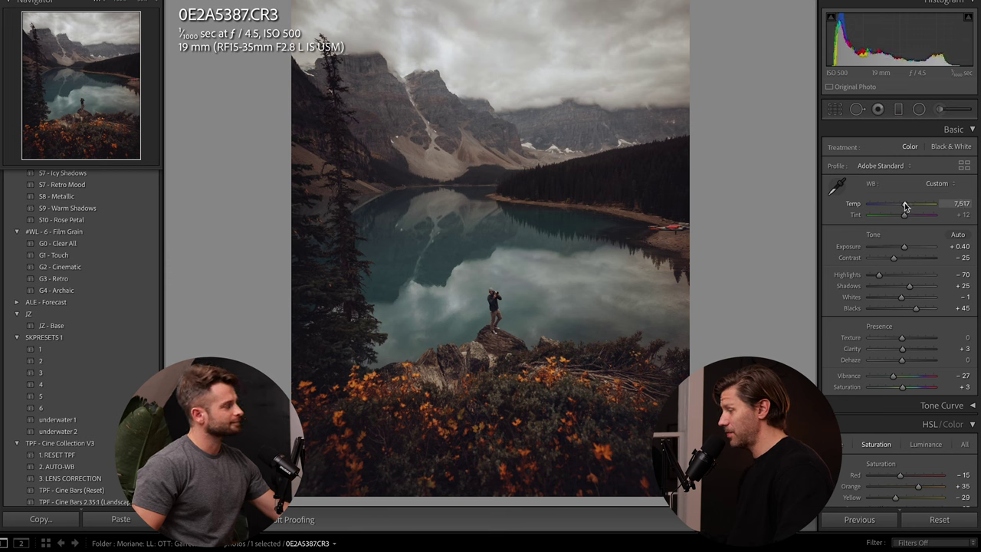
drag(905, 206, 909, 207)
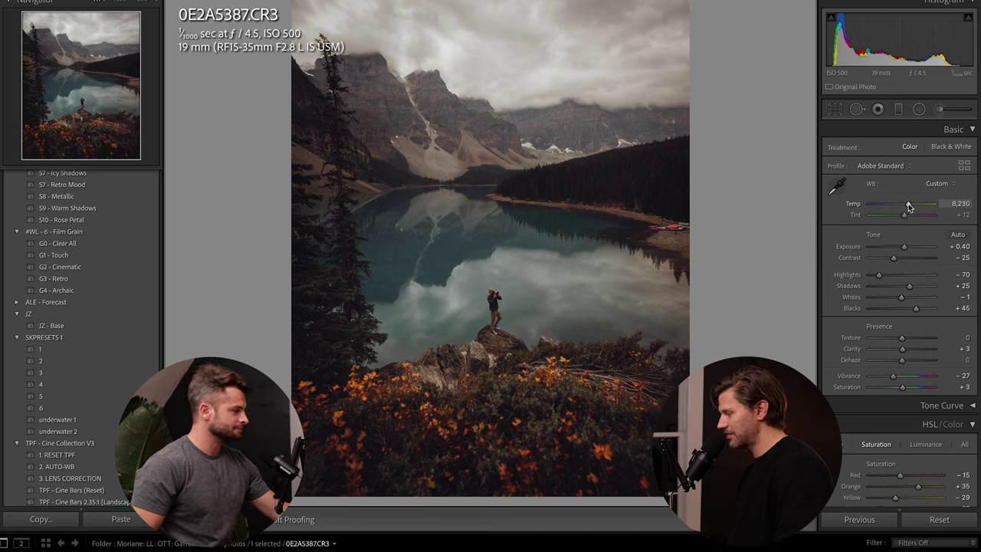
drag(909, 207, 902, 207)
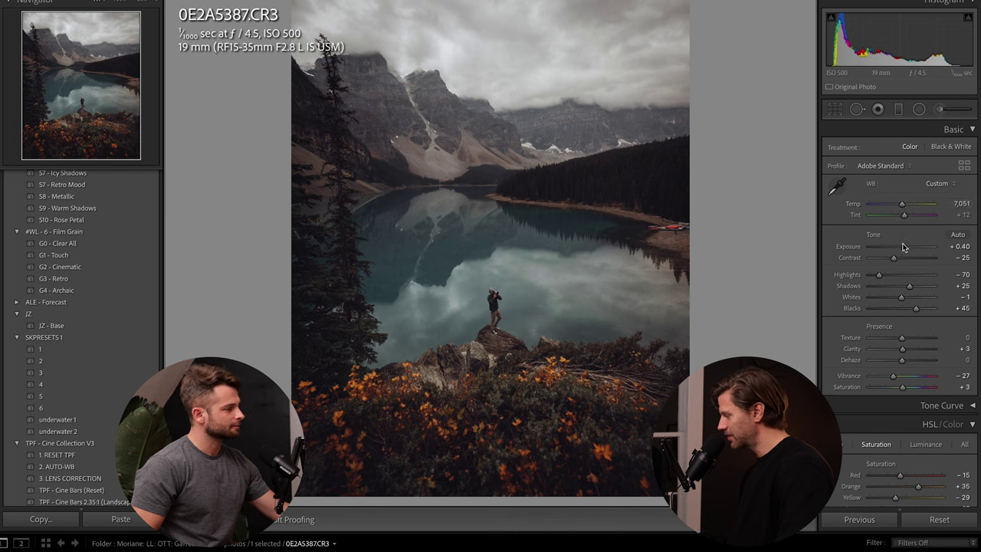
- Adjust the tones to Highlights -28, Shadows +11 and Blacks +50, and reset Whites to 0
drag(878, 275, 895, 277)
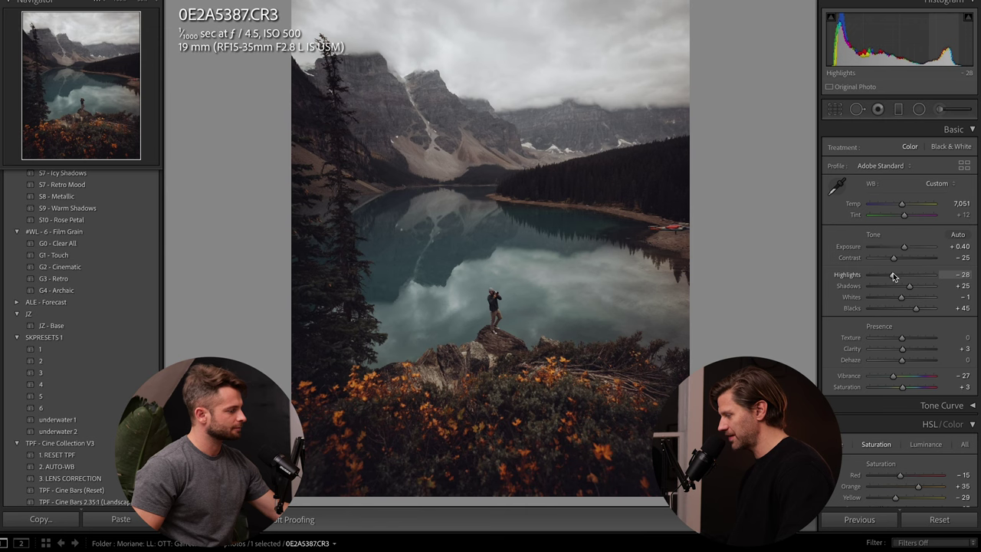
mouse_move(909, 288)
mouse_down()
mouse_move(931, 289)
mouse_move(906, 289)
mouse_up()
drag(904, 298, 919, 310)
double_click(907, 297)
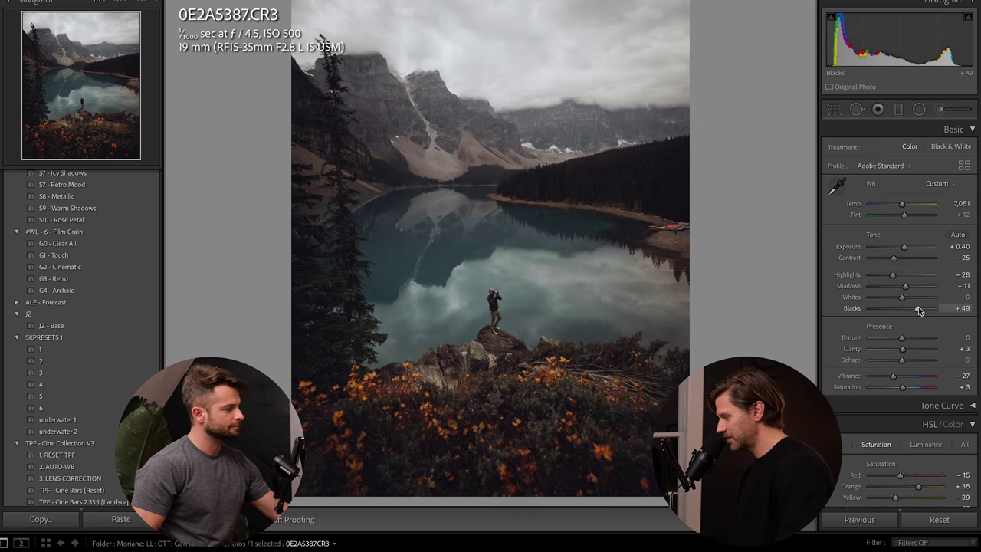
- Set the photo's Vibrance to +16 and Saturation to +1
scroll(920, 311, down, 1)
scroll(920, 310, down, 2)
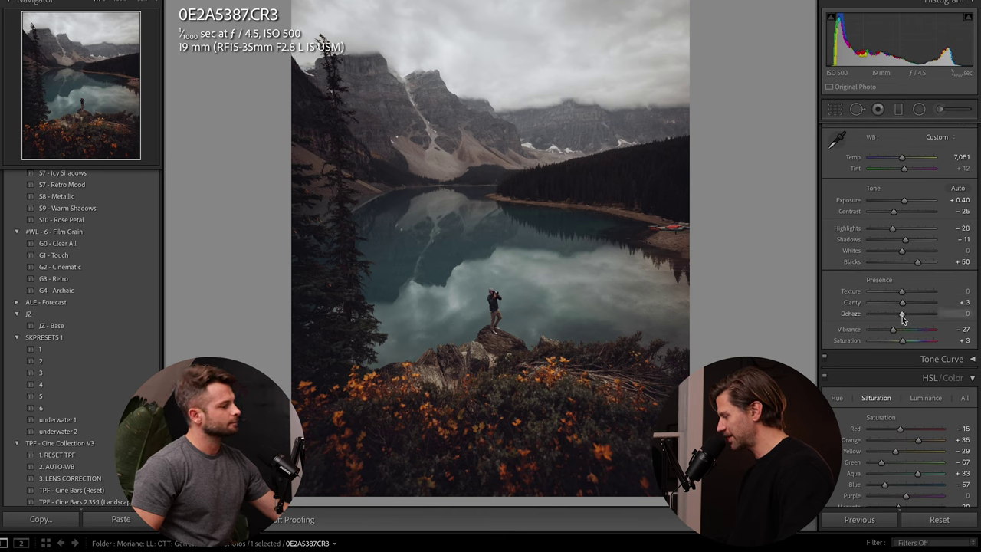
drag(894, 332, 907, 332)
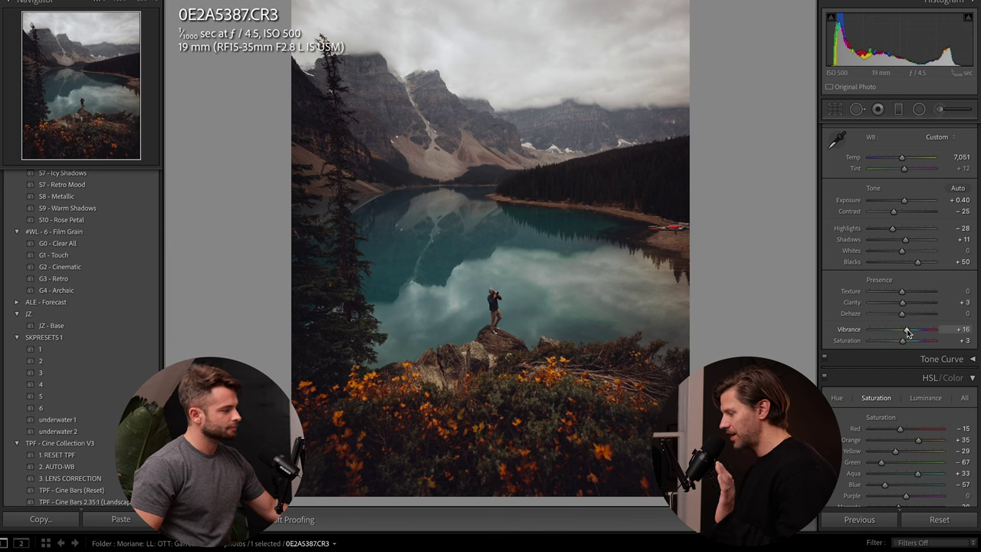
drag(908, 341, 902, 342)
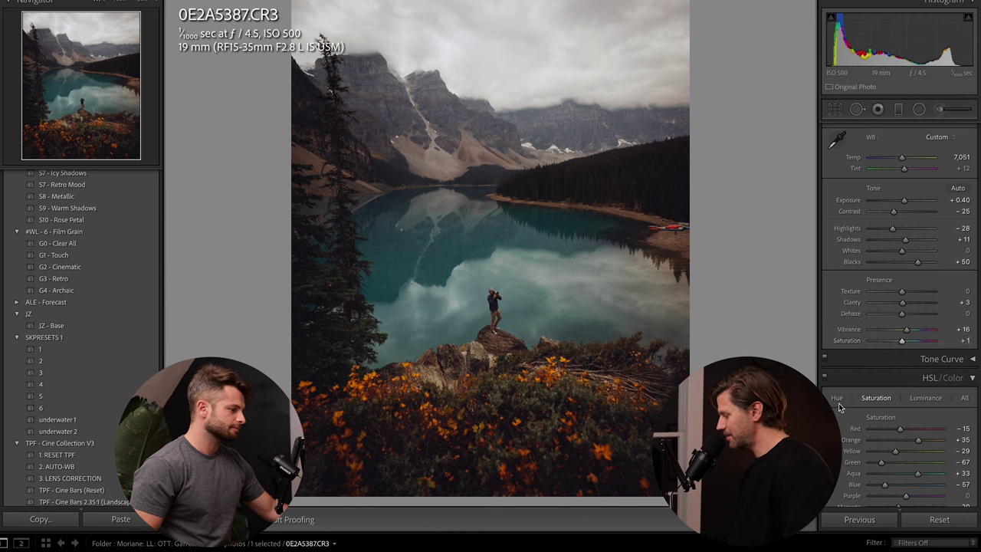
- Set the HSL saturation of Blue to +11, Orange to +14 and Yellow to -18
click(839, 403)
click(916, 402)
click(889, 400)
scroll(889, 404, down, 1)
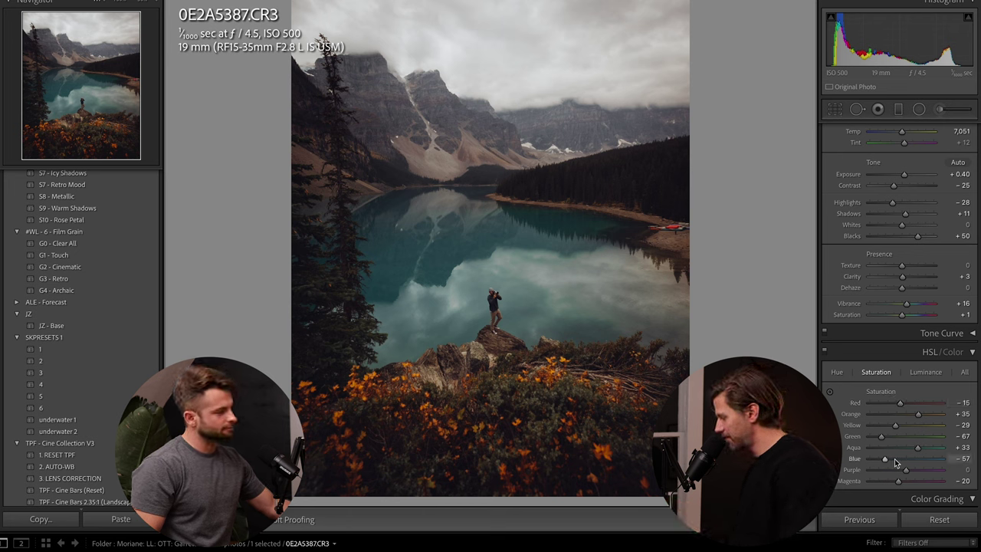
drag(886, 460, 930, 460)
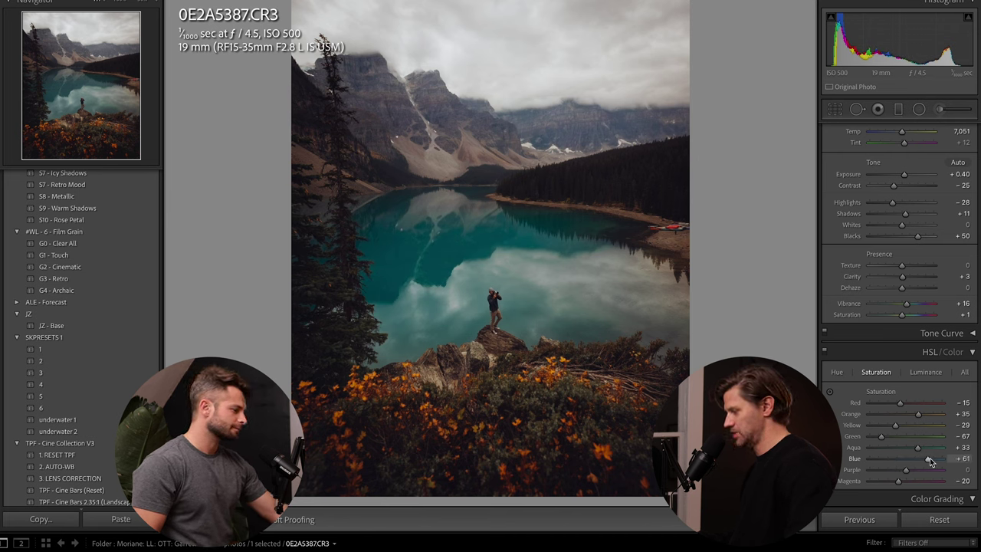
drag(931, 461, 912, 463)
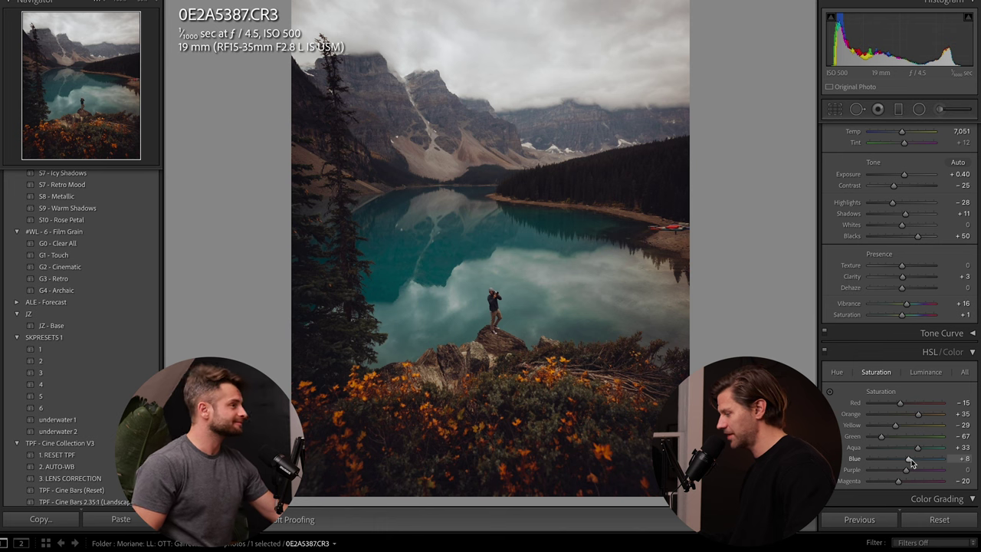
drag(909, 463, 908, 464)
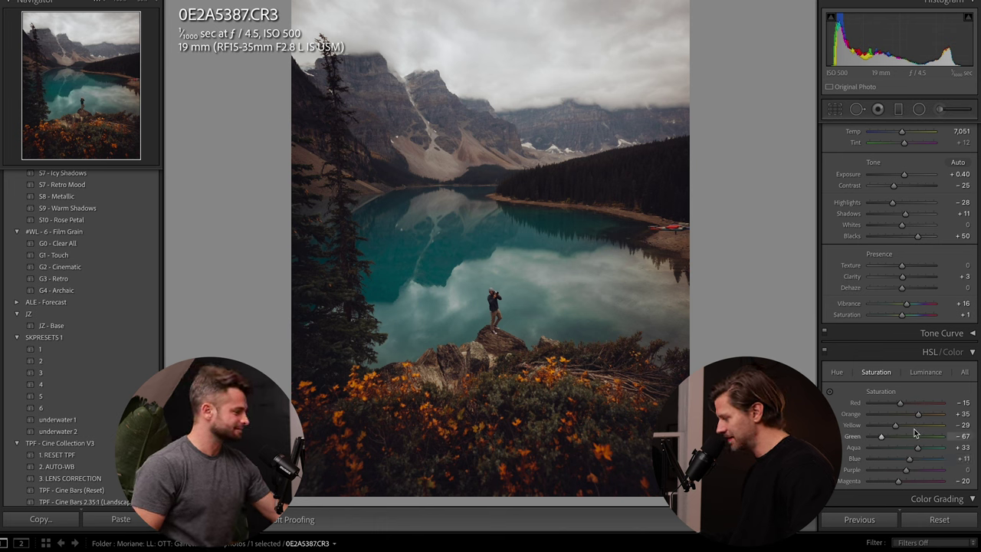
drag(919, 415, 913, 417)
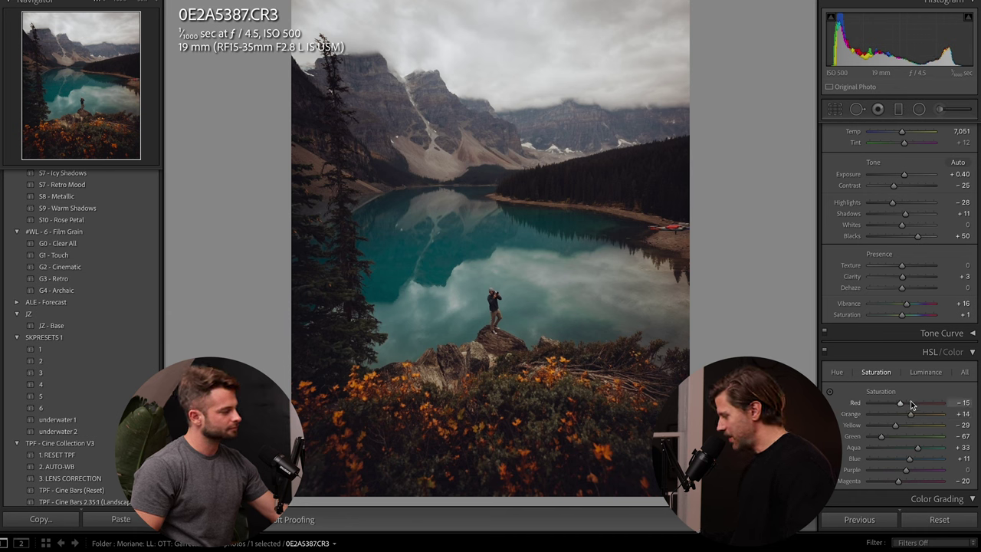
mouse_move(896, 426)
mouse_down()
mouse_move(888, 432)
mouse_move(901, 431)
mouse_up()
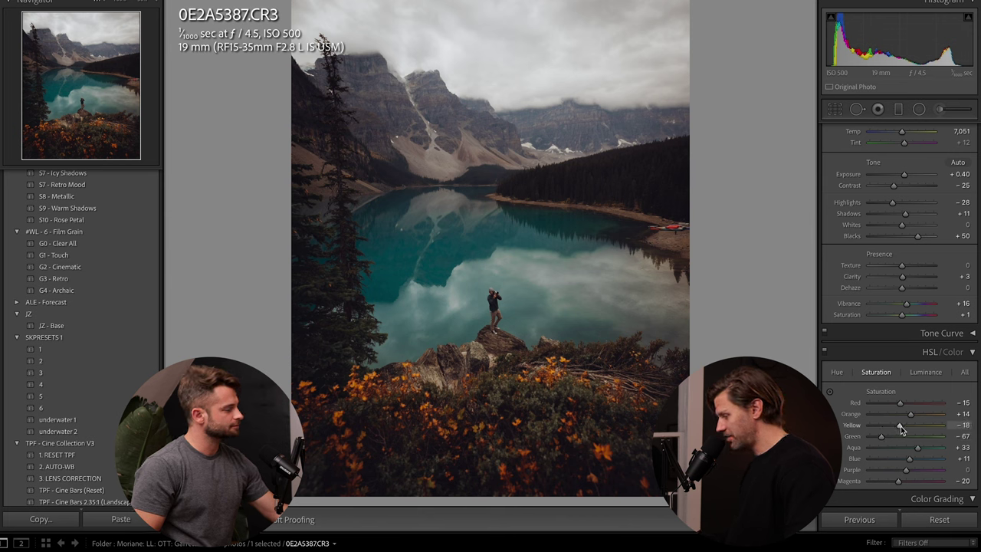
- Set the HSL luminance of Orange to +7 and Blue to +23
click(927, 373)
drag(920, 415, 909, 414)
drag(906, 459, 915, 463)
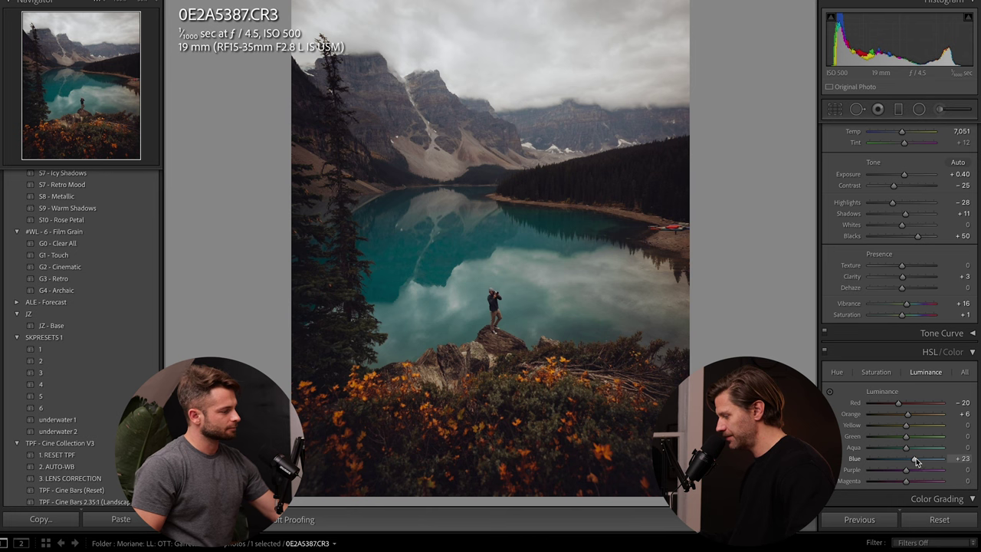
drag(909, 415, 908, 414)
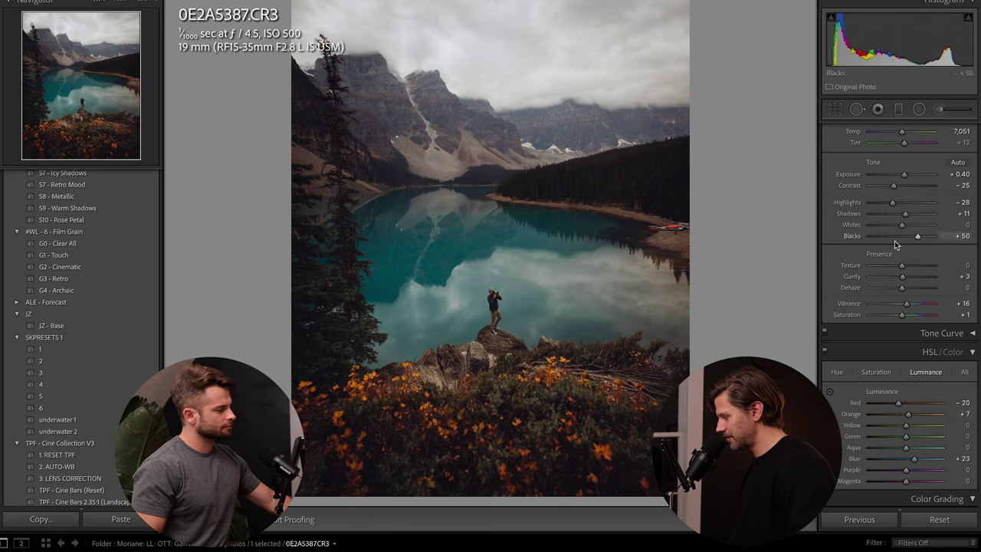
- Paint an adjustment brush mask of size 8.6 over the dark forested slope and its reflection, checking coverage with the mask overlay
scroll(909, 254, up, 2)
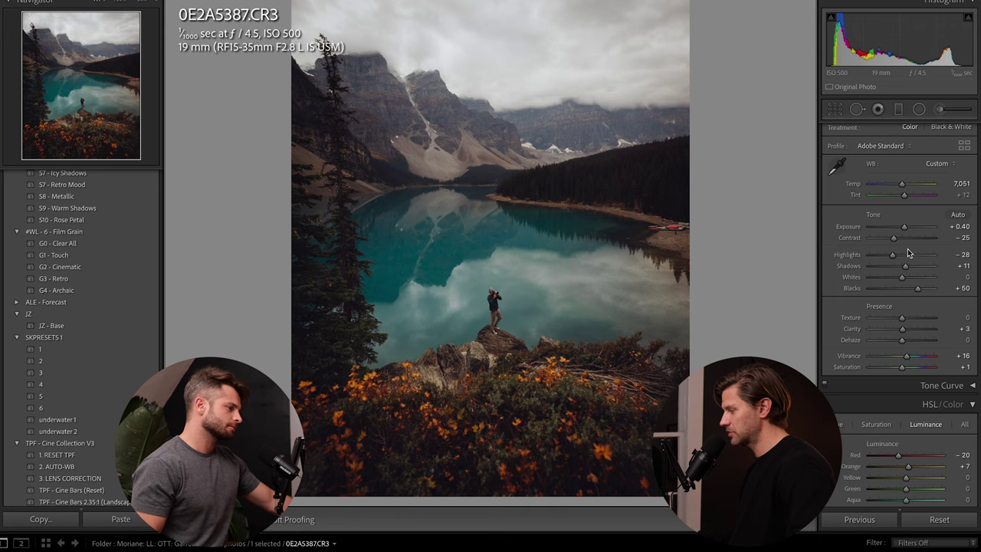
scroll(908, 253, up, 1)
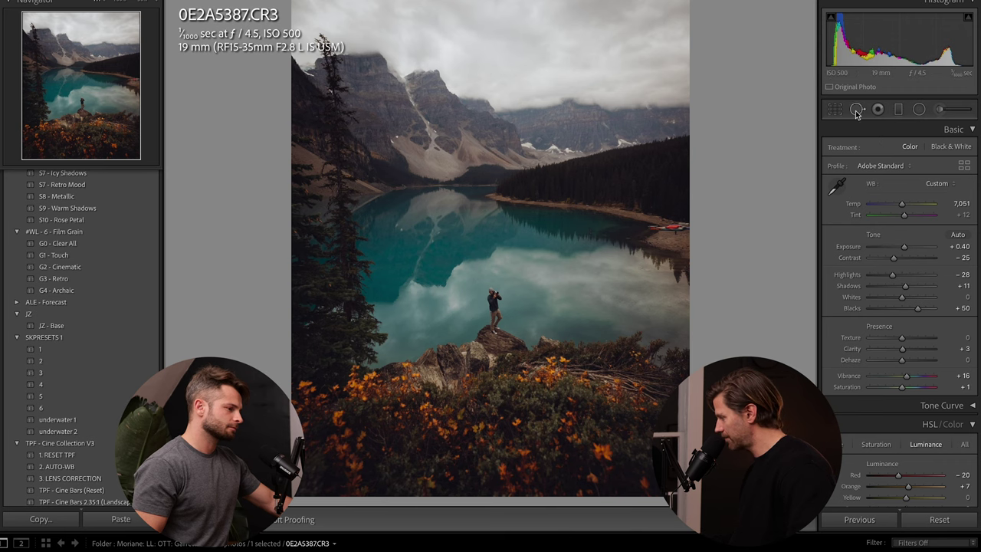
click(941, 109)
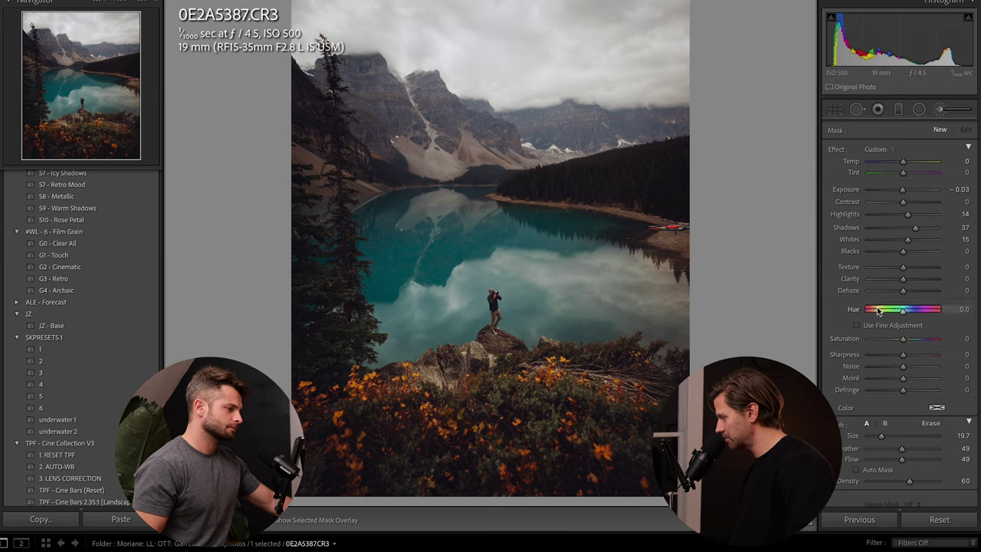
drag(883, 377, 874, 377)
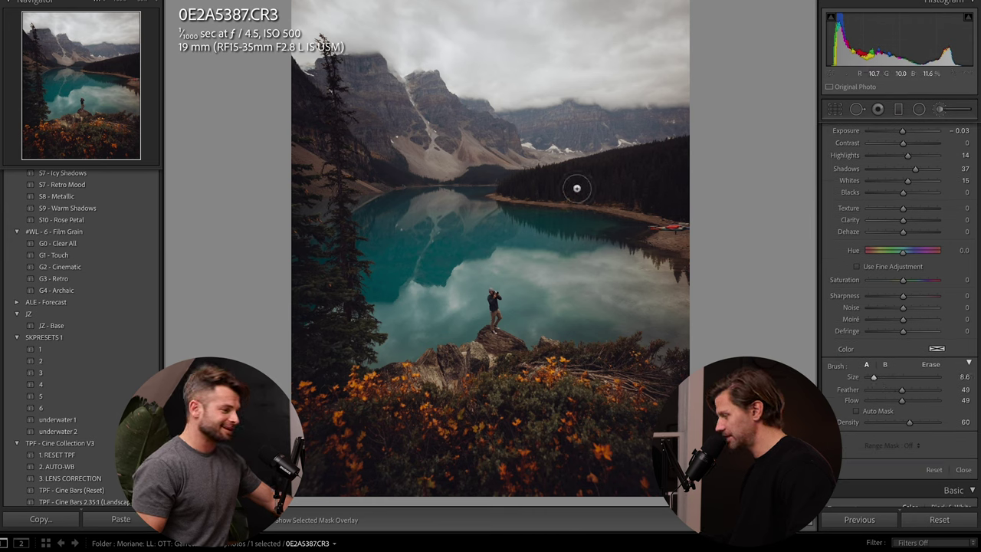
click(508, 192)
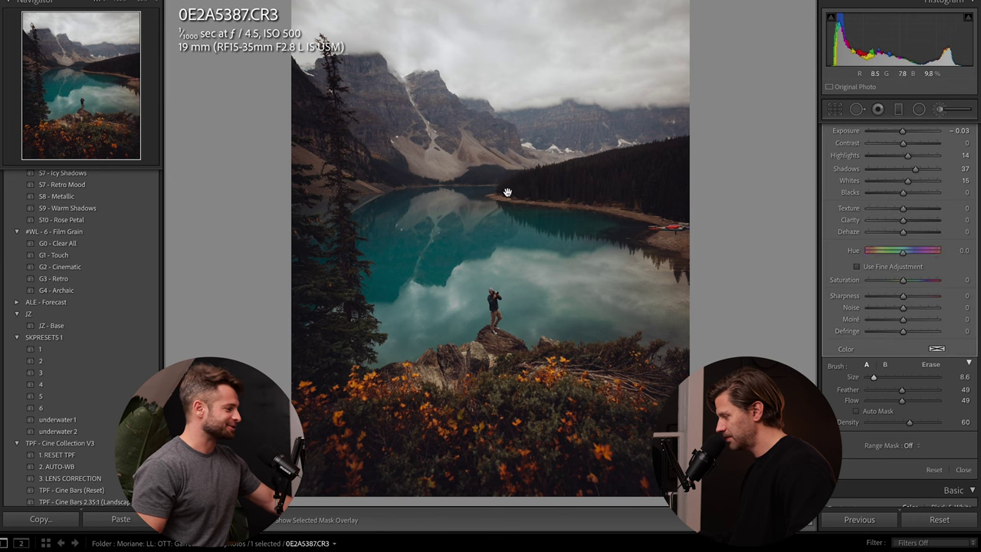
key(o)
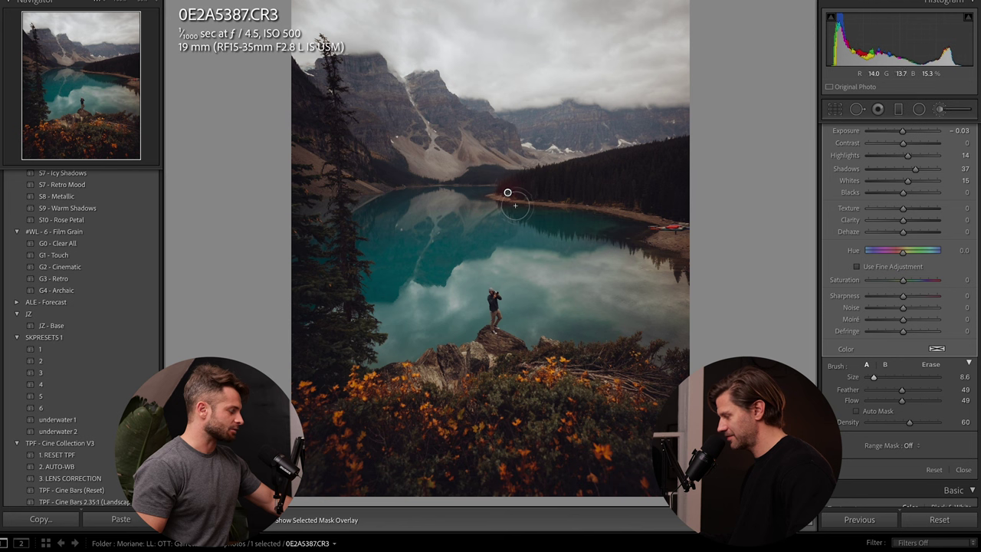
mouse_move(537, 191)
mouse_down()
mouse_move(586, 190)
mouse_move(520, 190)
mouse_move(670, 157)
mouse_move(685, 160)
mouse_move(673, 181)
mouse_move(602, 188)
mouse_move(677, 200)
mouse_move(599, 200)
mouse_move(686, 207)
mouse_move(667, 185)
mouse_move(627, 187)
mouse_move(684, 147)
mouse_move(507, 188)
mouse_move(632, 181)
mouse_move(556, 188)
mouse_move(683, 205)
mouse_move(689, 145)
mouse_move(672, 159)
mouse_move(585, 170)
mouse_move(672, 154)
mouse_move(579, 161)
mouse_move(506, 190)
mouse_move(644, 185)
mouse_move(595, 191)
mouse_move(673, 197)
mouse_move(527, 213)
mouse_move(650, 227)
mouse_move(502, 197)
mouse_up()
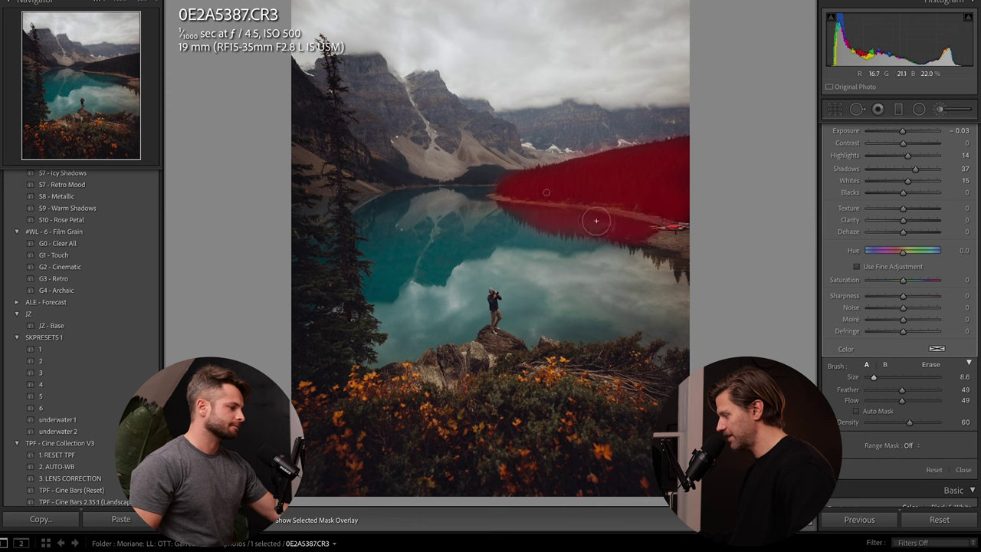
click(271, 521)
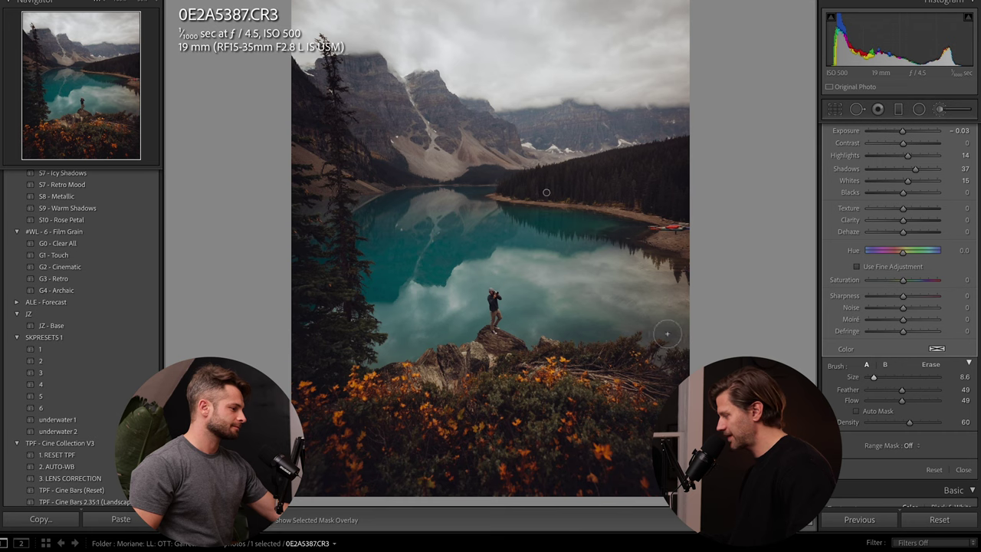
- Use the Exposure effect on the forest mask with Exposure 0.94, Shadows 5 and Blacks -3, and raise the photo's overall exposure to +0.55
scroll(872, 233, up, 3)
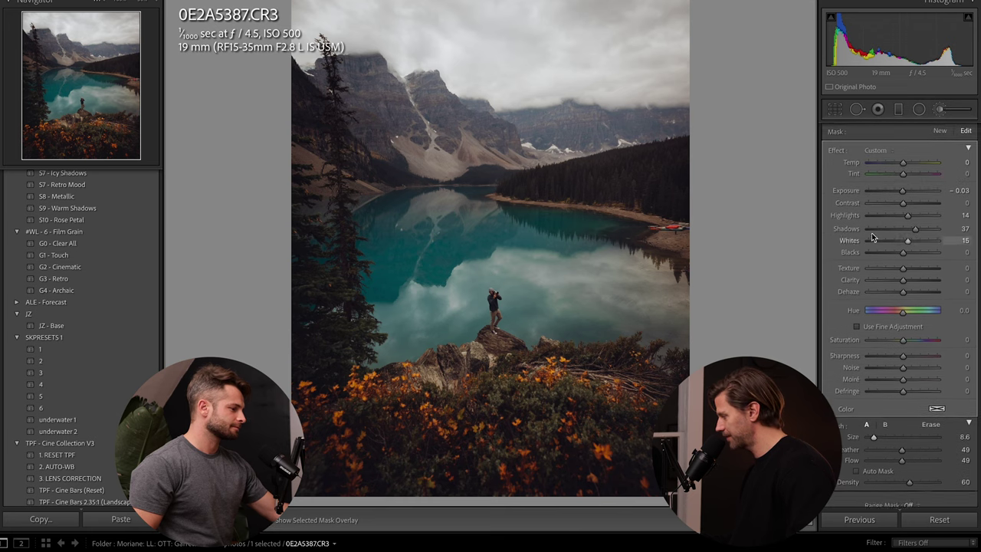
click(893, 151)
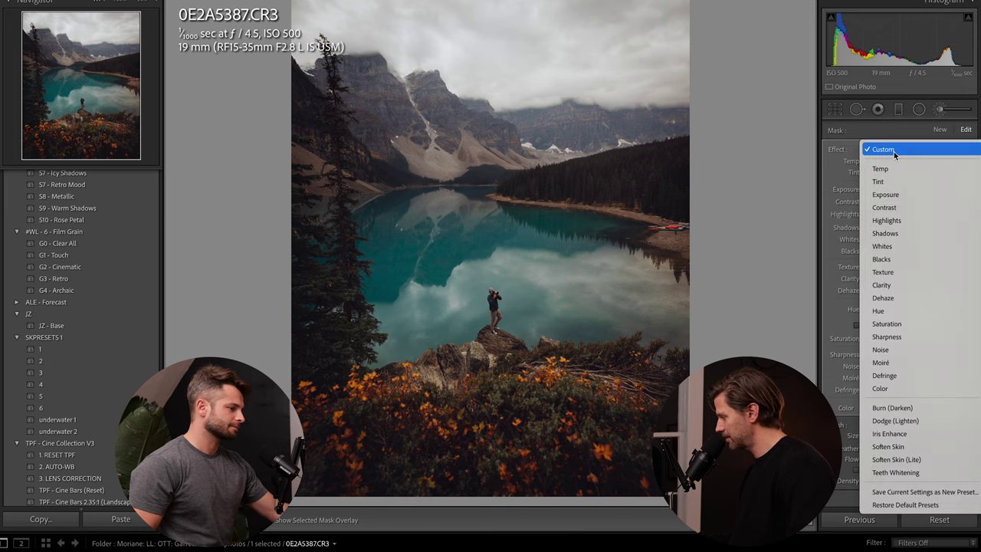
click(894, 196)
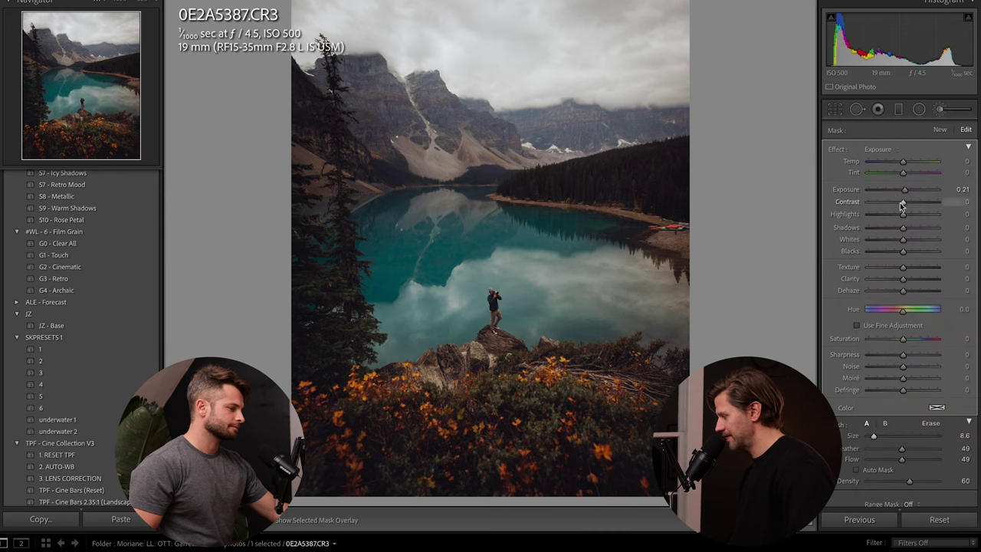
drag(907, 193, 913, 189)
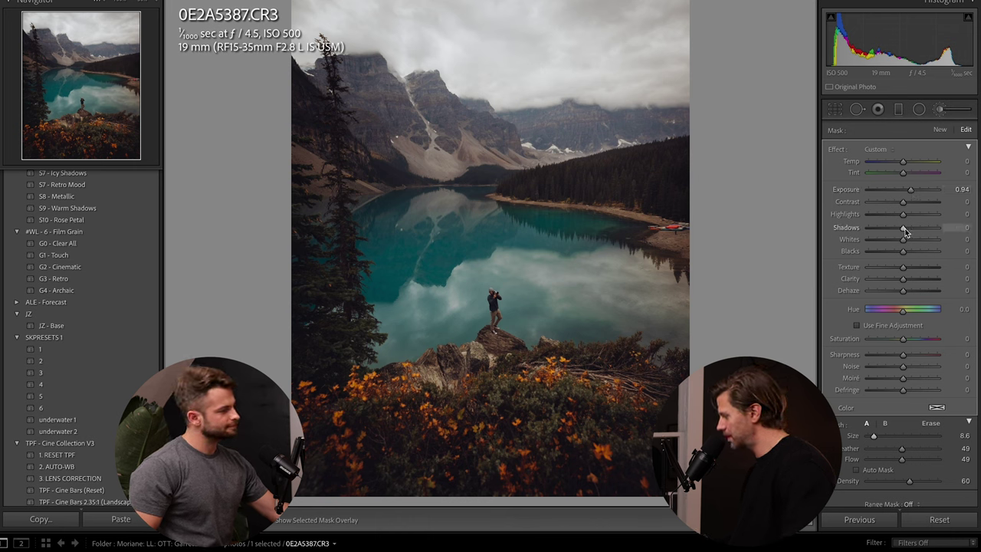
drag(903, 229, 905, 232)
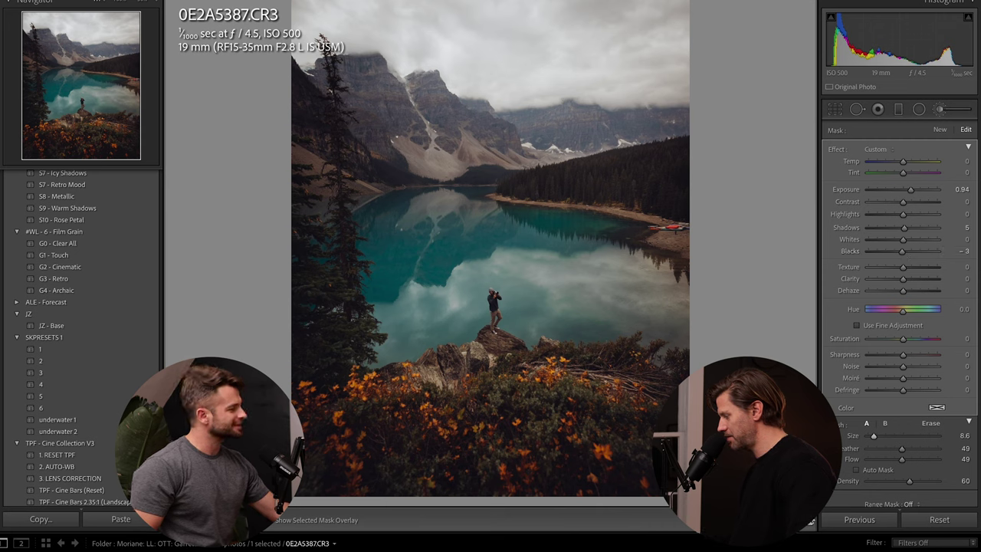
click(811, 522)
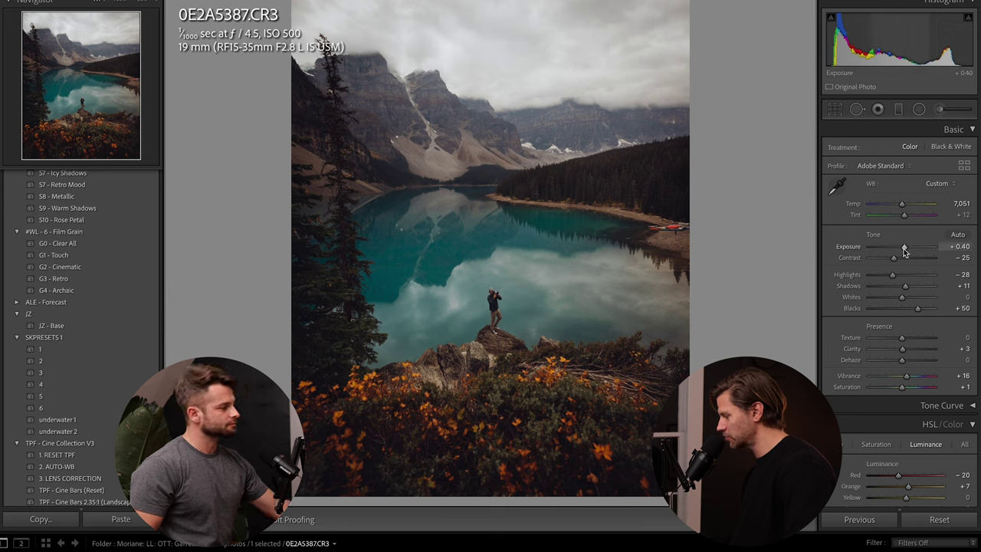
drag(903, 251, 904, 251)
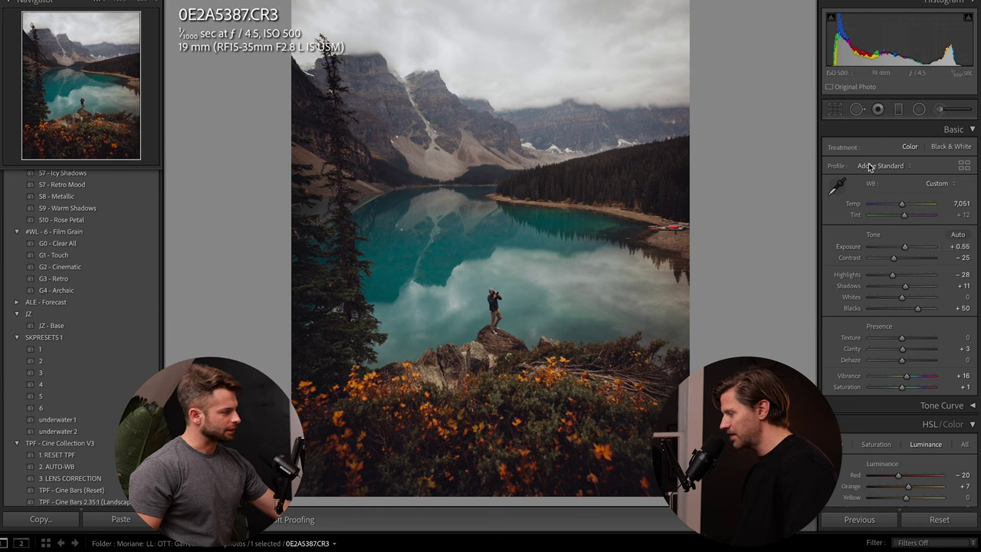
- Paint a new adjustment brush mask across the mountain range behind the lake, checking coverage with the mask overlay
click(948, 110)
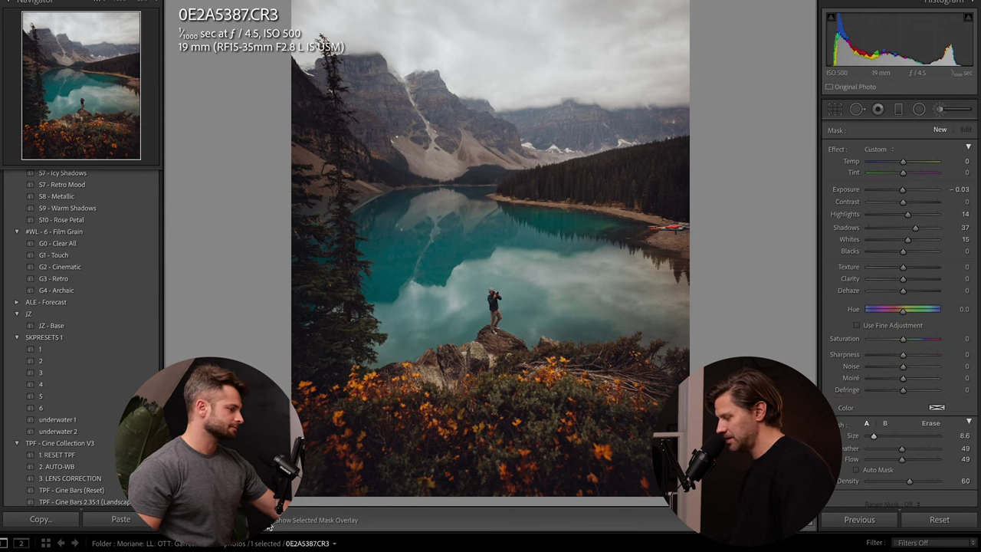
mouse_move(546, 192)
mouse_down()
mouse_move(618, 138)
mouse_move(553, 138)
mouse_up()
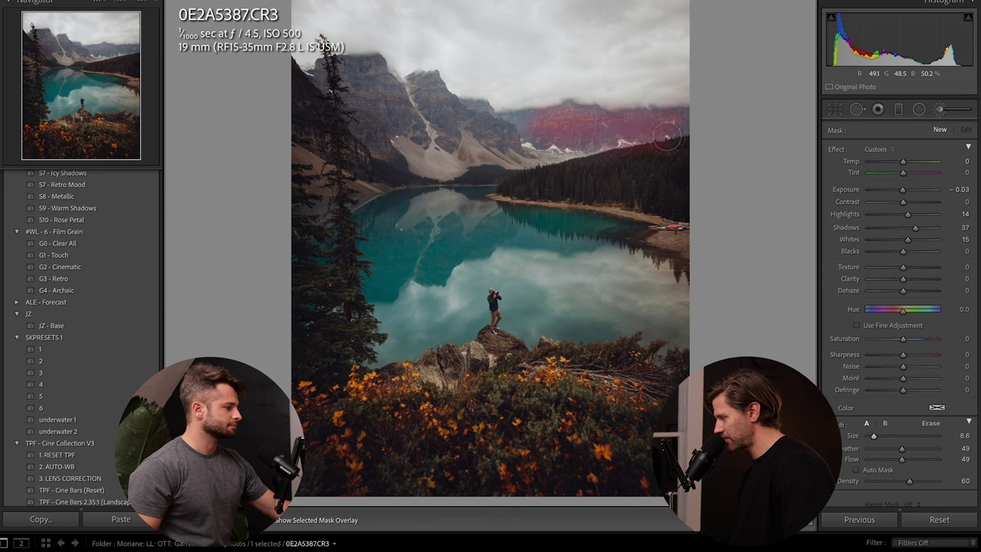
drag(660, 138, 525, 124)
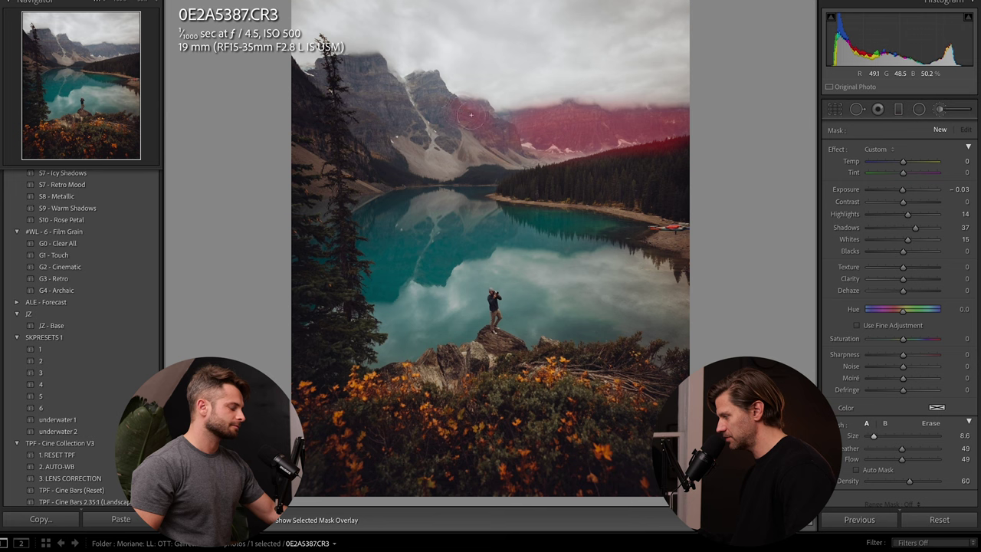
mouse_move(396, 88)
mouse_down()
mouse_move(376, 94)
mouse_move(383, 142)
mouse_move(425, 131)
mouse_up()
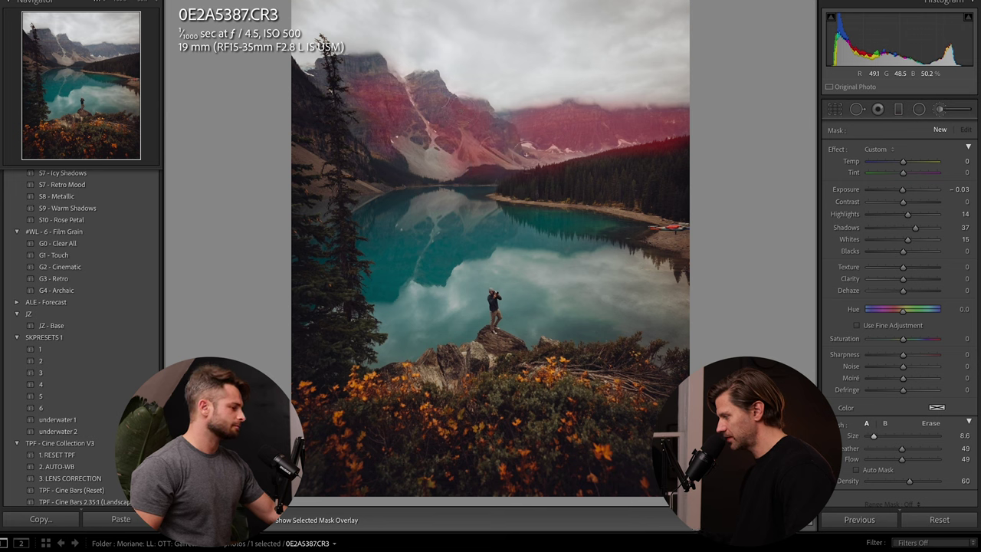
mouse_move(374, 60)
mouse_down()
mouse_move(359, 85)
mouse_move(361, 125)
mouse_move(349, 112)
mouse_move(376, 124)
mouse_move(415, 183)
mouse_move(512, 164)
mouse_move(478, 127)
mouse_move(494, 119)
mouse_move(466, 102)
mouse_move(379, 83)
mouse_move(358, 63)
mouse_move(450, 86)
mouse_move(370, 89)
mouse_move(345, 74)
mouse_move(368, 89)
mouse_move(350, 91)
mouse_move(317, 76)
mouse_move(431, 137)
mouse_up()
drag(491, 138, 492, 139)
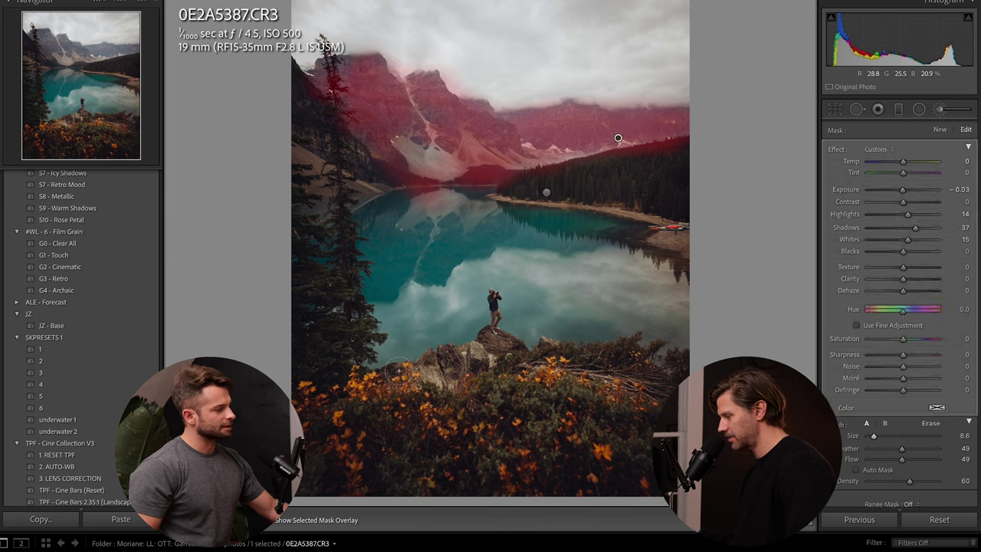
click(269, 521)
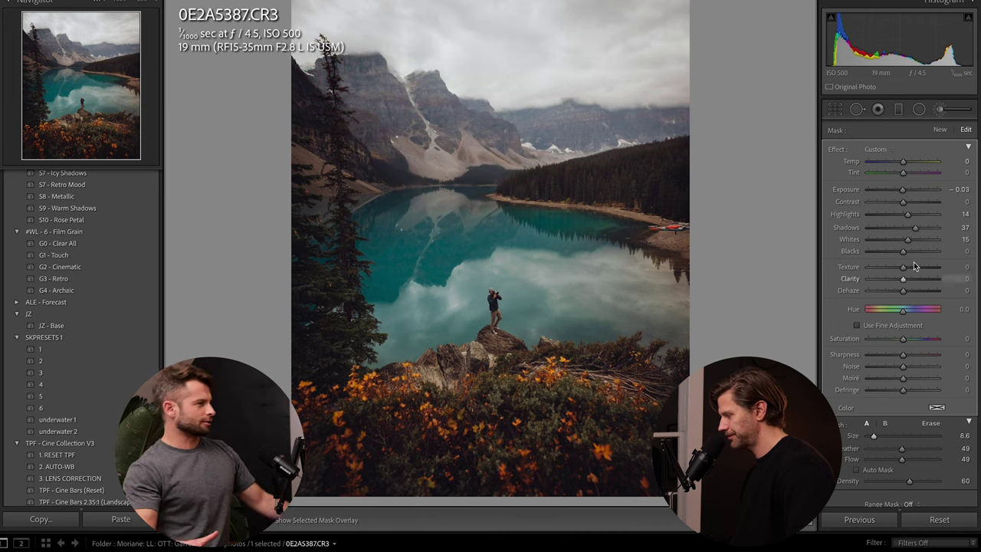
- Use the Exposure effect on the mountain mask with Exposure -0.14, Temp 5 and Blacks 7, and finish the brush adjustment
click(878, 149)
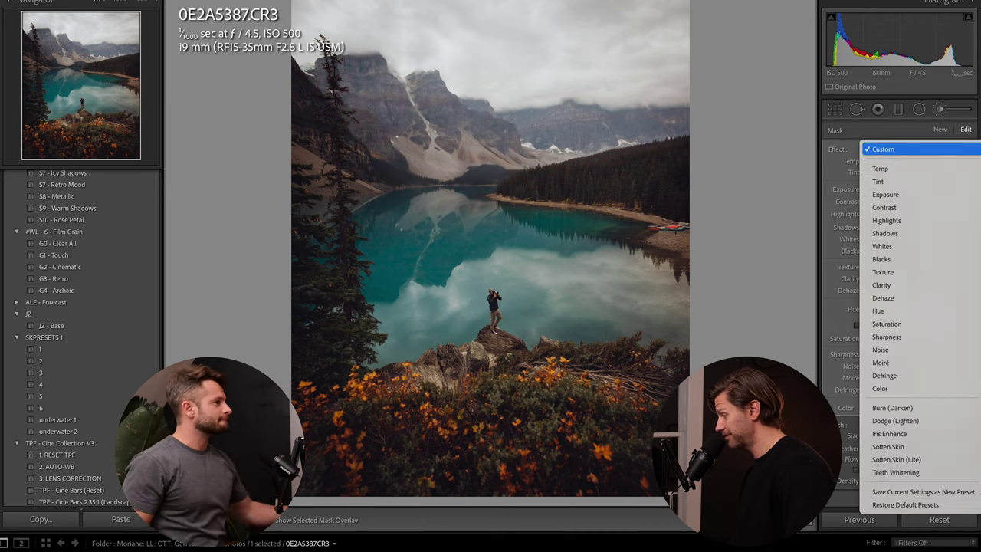
click(885, 193)
drag(903, 190, 904, 193)
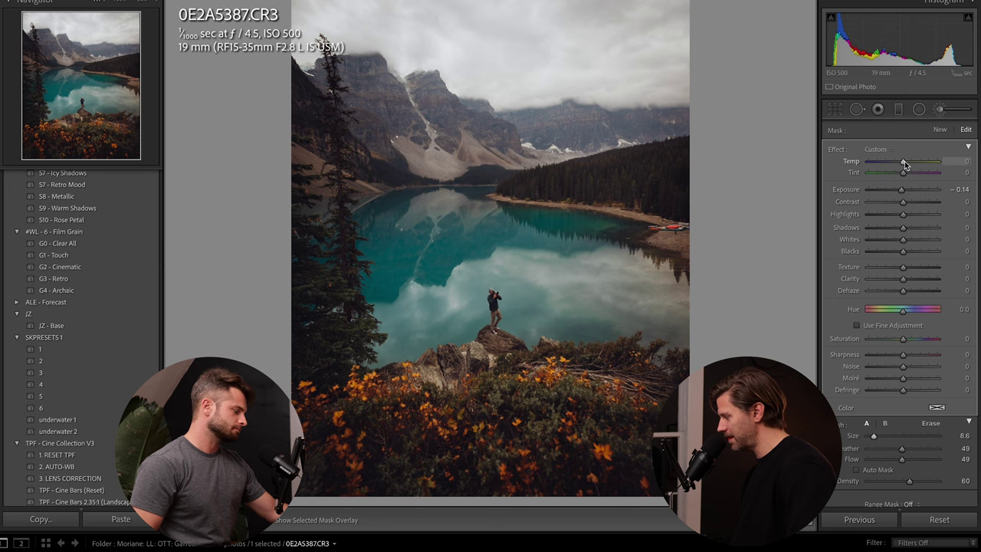
drag(903, 163, 906, 164)
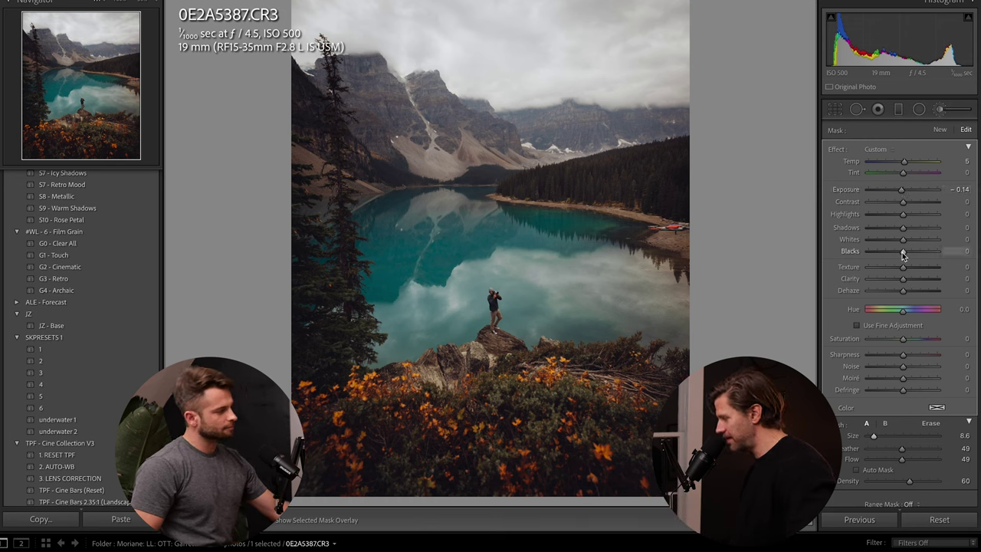
drag(901, 256, 906, 256)
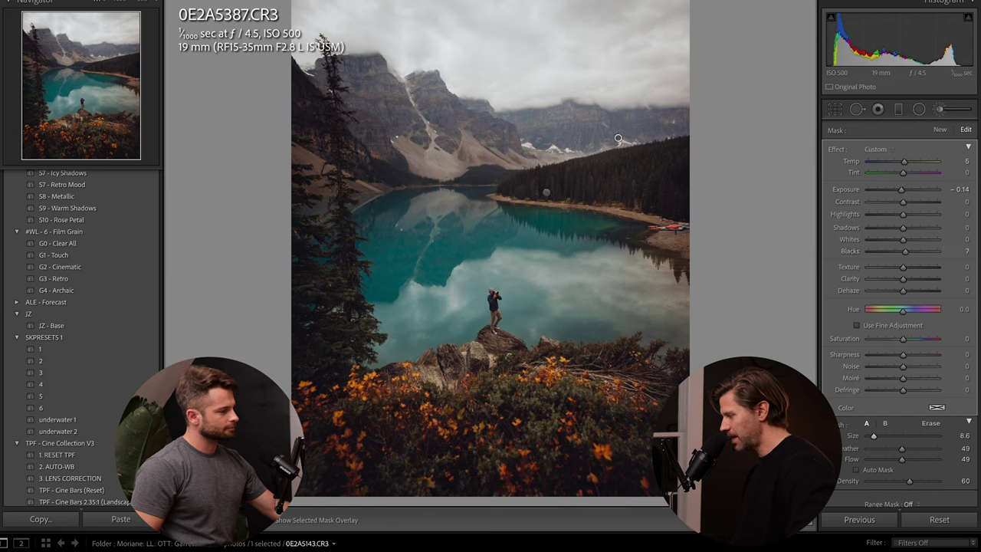
click(796, 529)
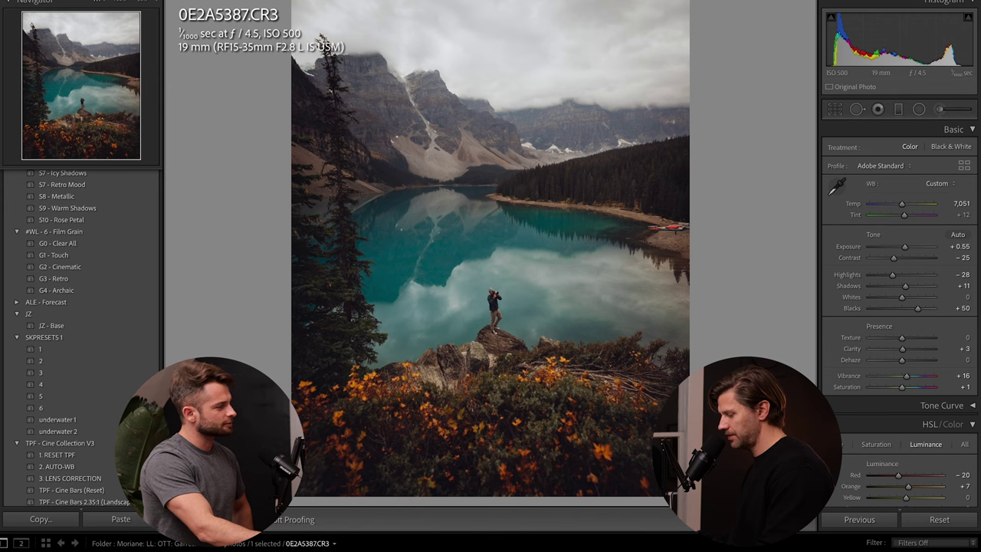
- Review the lake photo's export settings, from file format and image sizing to metadata, and close the export dialog without exporting
right_click(362, 217)
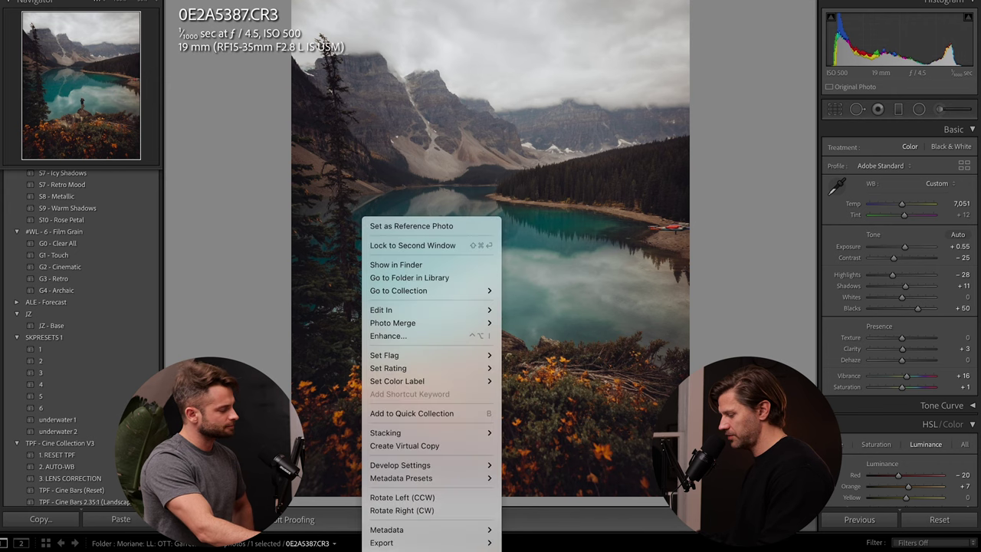
mouse_move(382, 545)
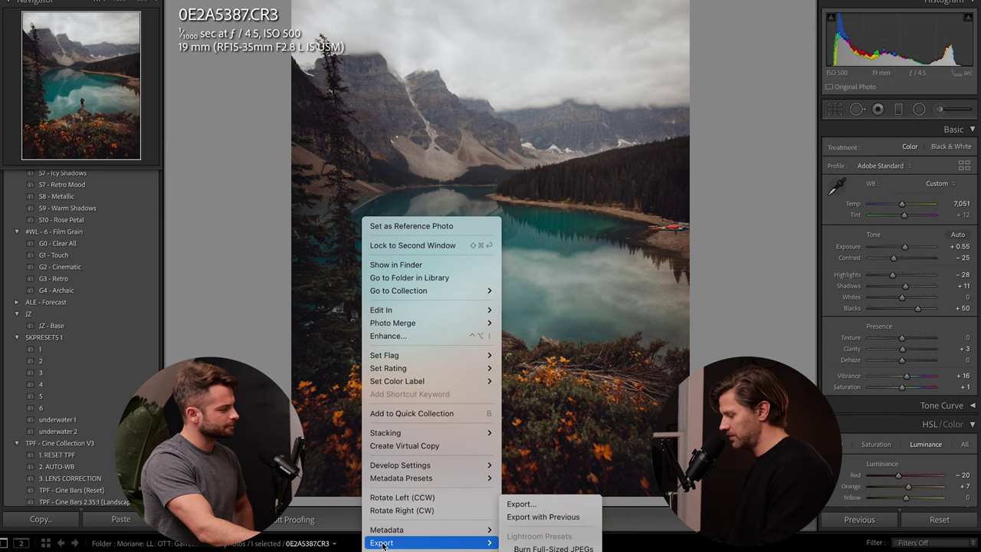
click(522, 505)
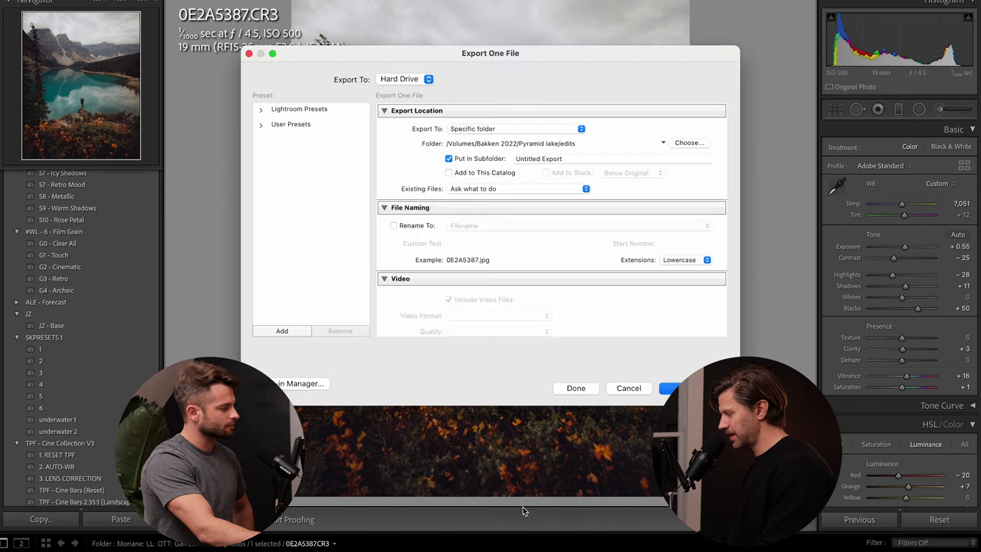
scroll(591, 273, down, 10)
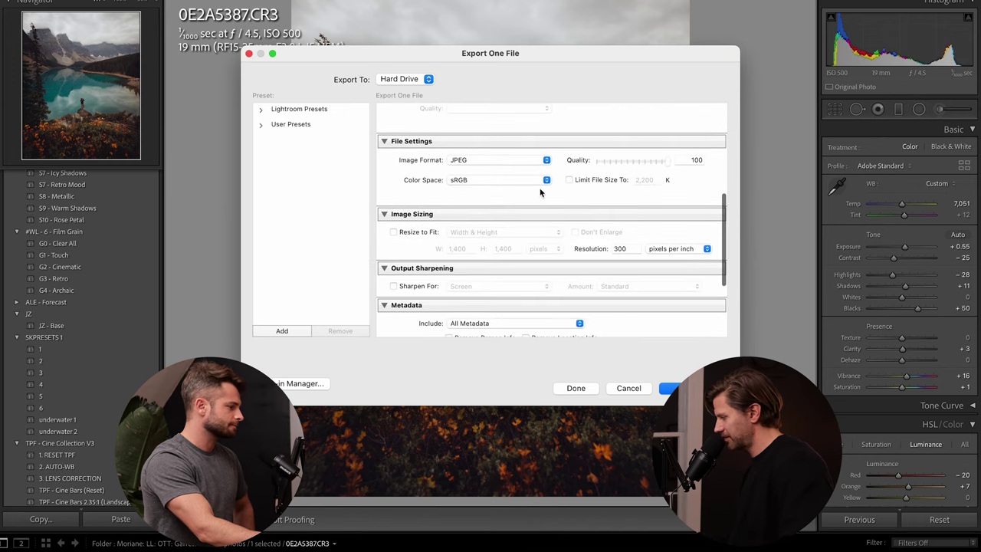
scroll(546, 178, down, 3)
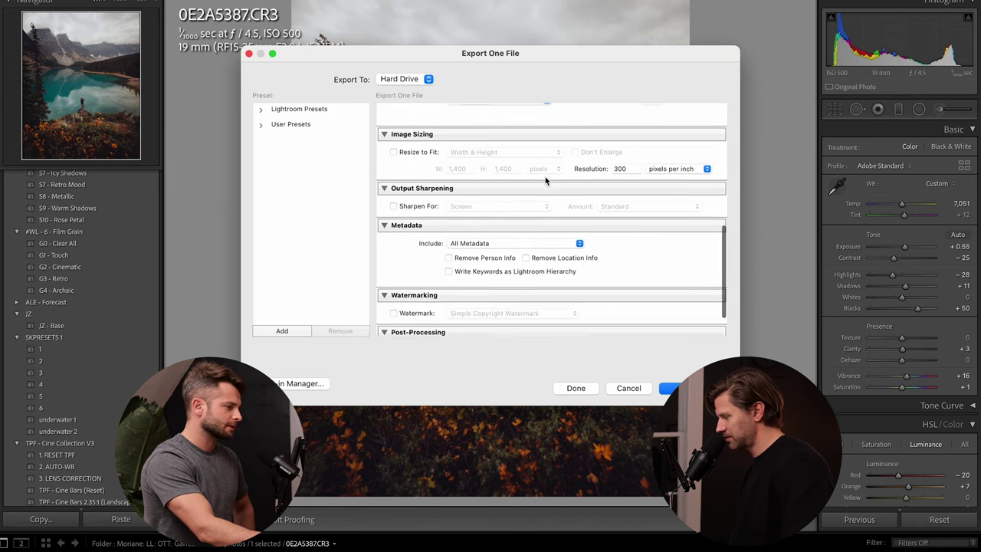
scroll(545, 181, up, 2)
scroll(545, 180, up, 2)
scroll(545, 180, up, 4)
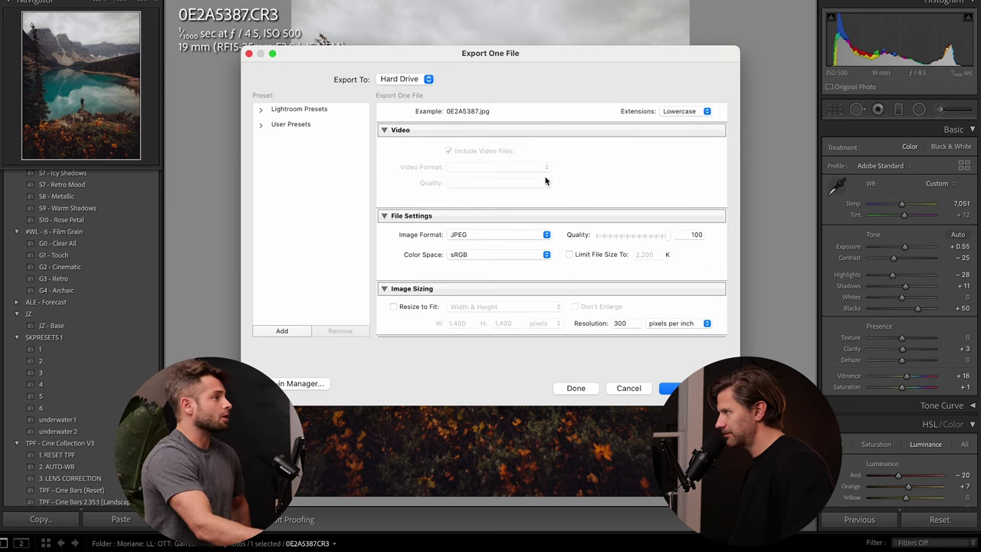
scroll(578, 262, down, 2)
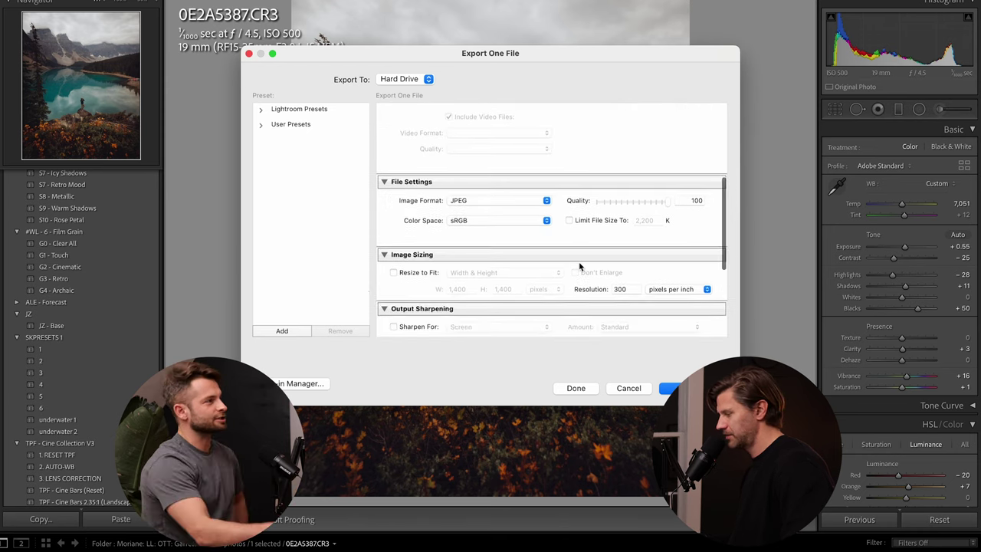
scroll(579, 266, down, 5)
scroll(580, 268, up, 5)
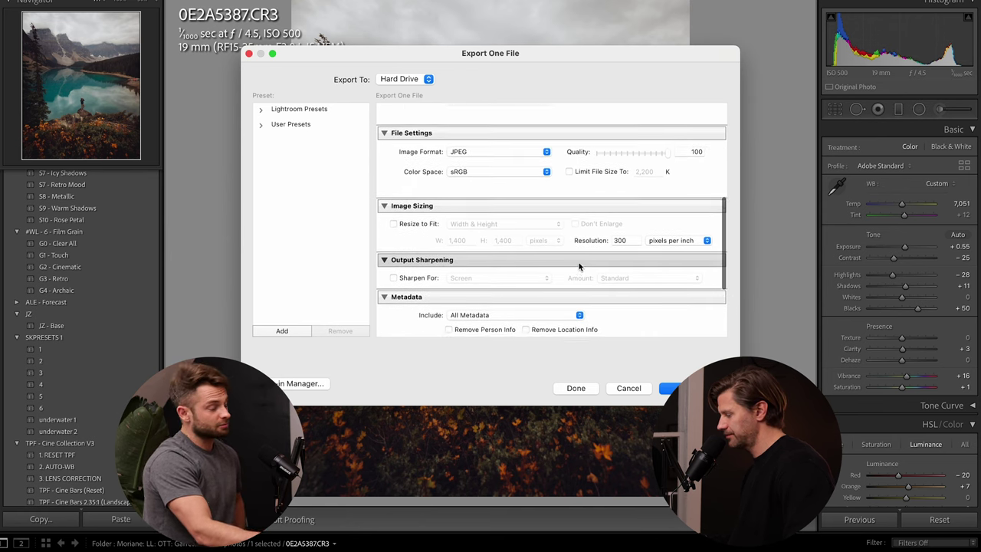
click(627, 388)
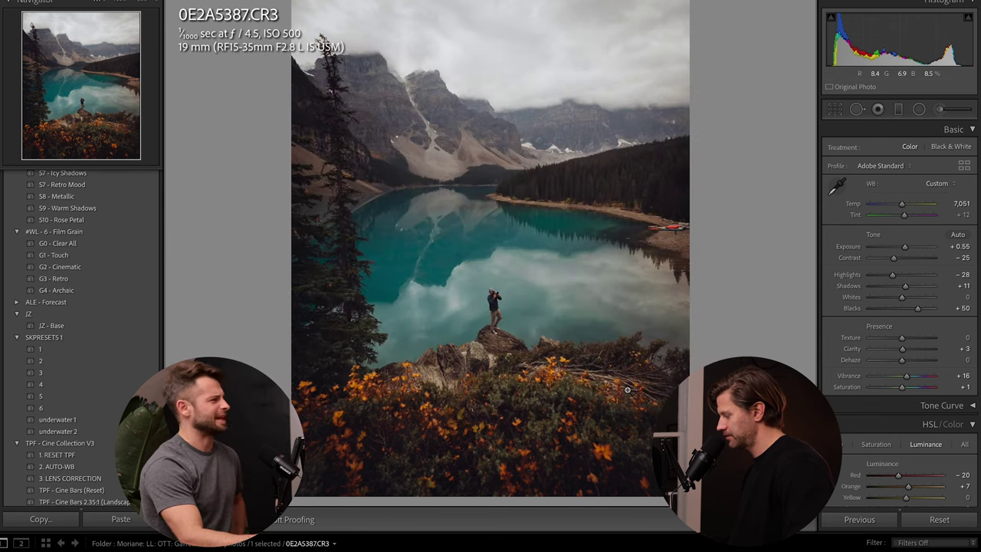
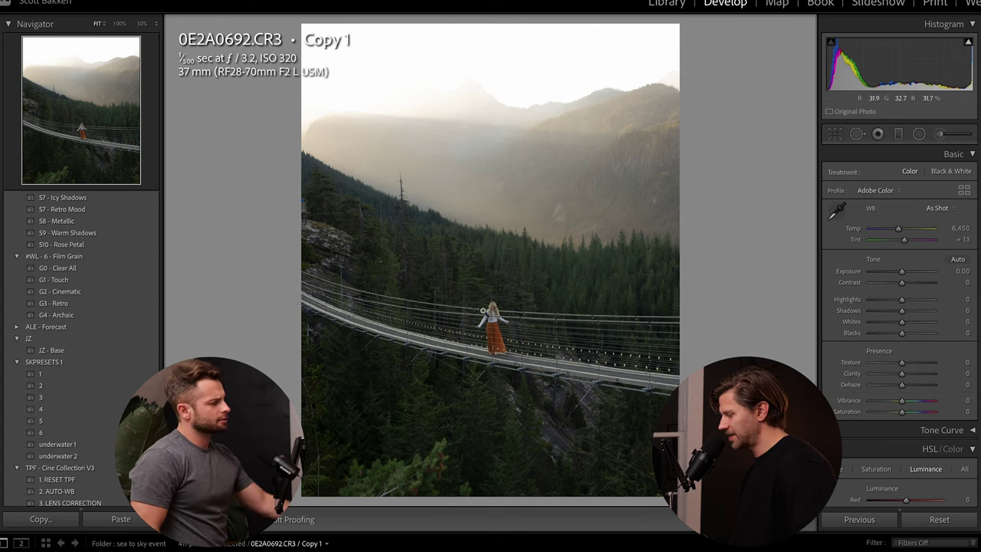
- Tighten the 4 x 5 crop slightly around the woman on the suspension bridge in 0E2A0692.CR3 and accept it
click(836, 136)
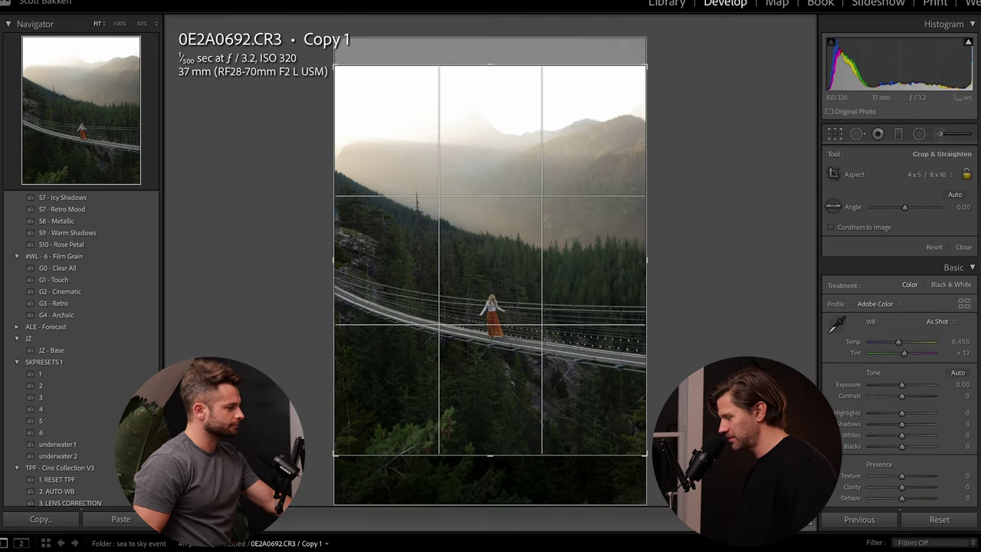
drag(334, 262, 336, 262)
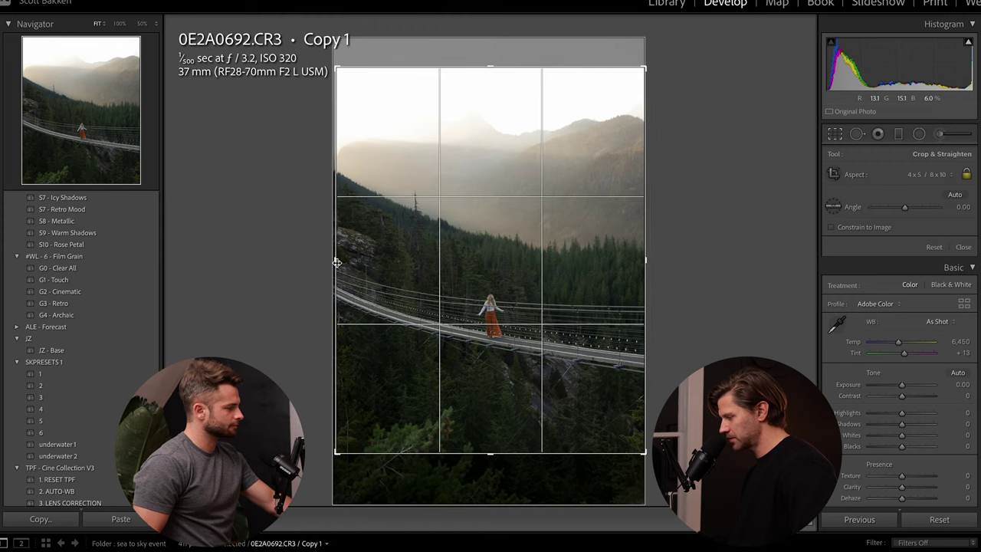
click(808, 526)
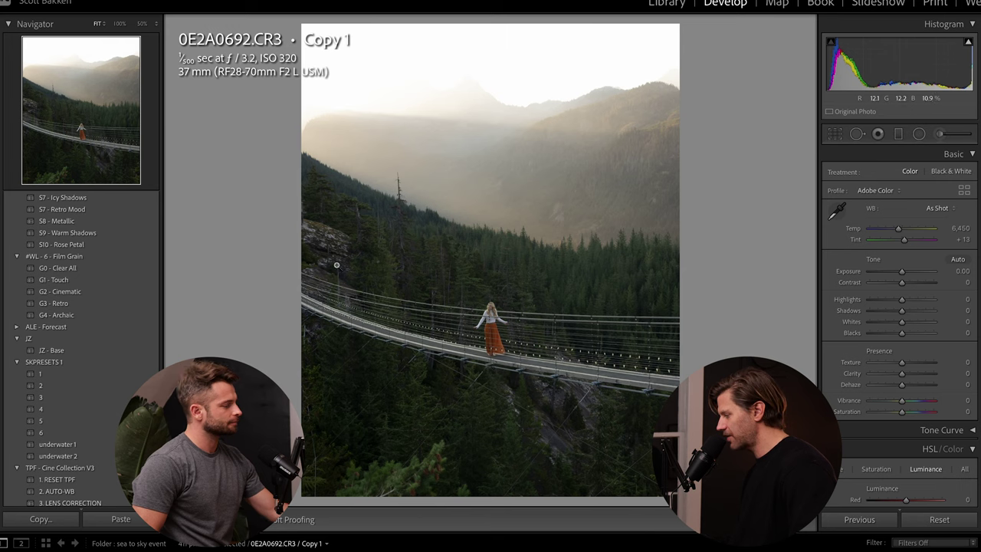
- Preview the JZ - Base, split toning, tone curve, portrait, commercial and landscape presets on the bridge photo
mouse_move(75, 352)
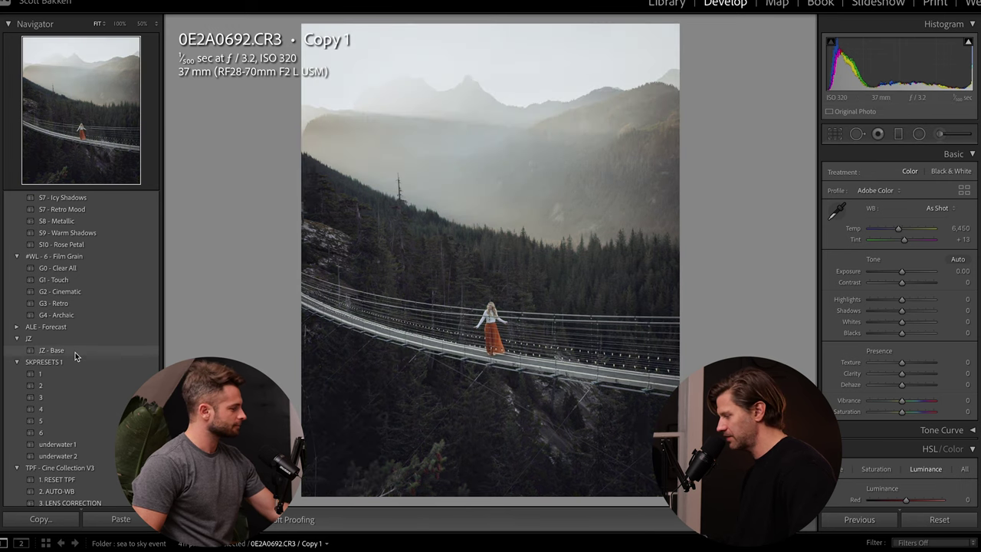
scroll(75, 314, up, 3)
scroll(72, 274, up, 5)
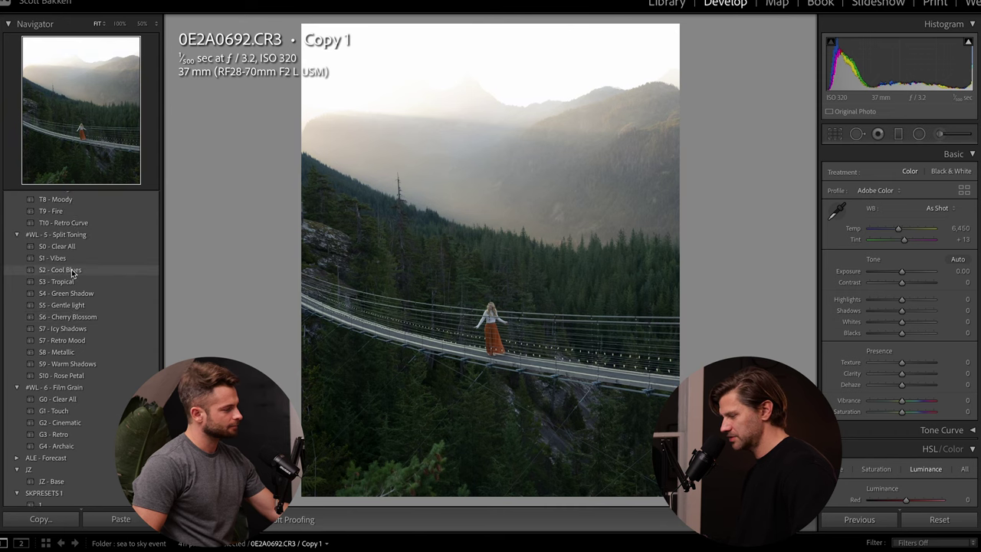
scroll(71, 268, up, 5)
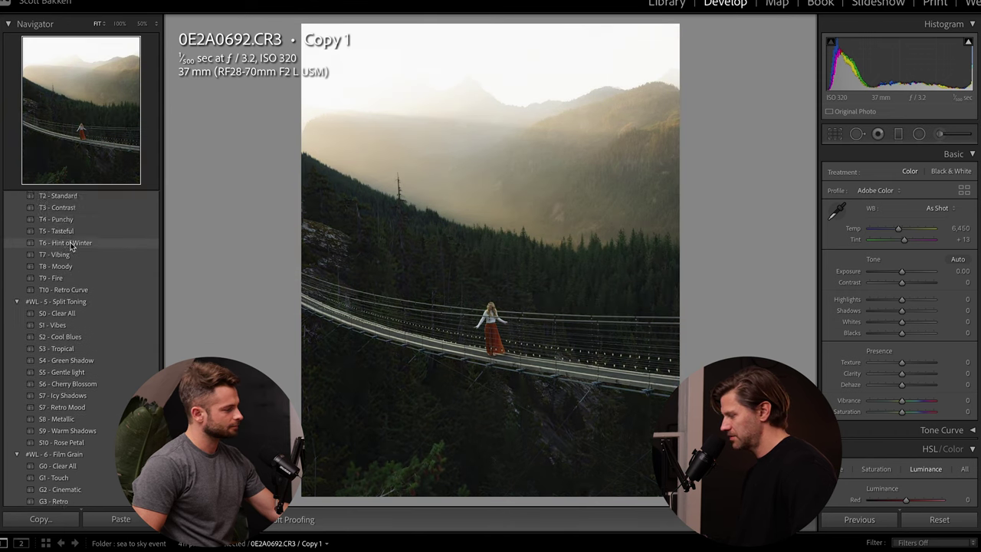
scroll(70, 246, up, 7)
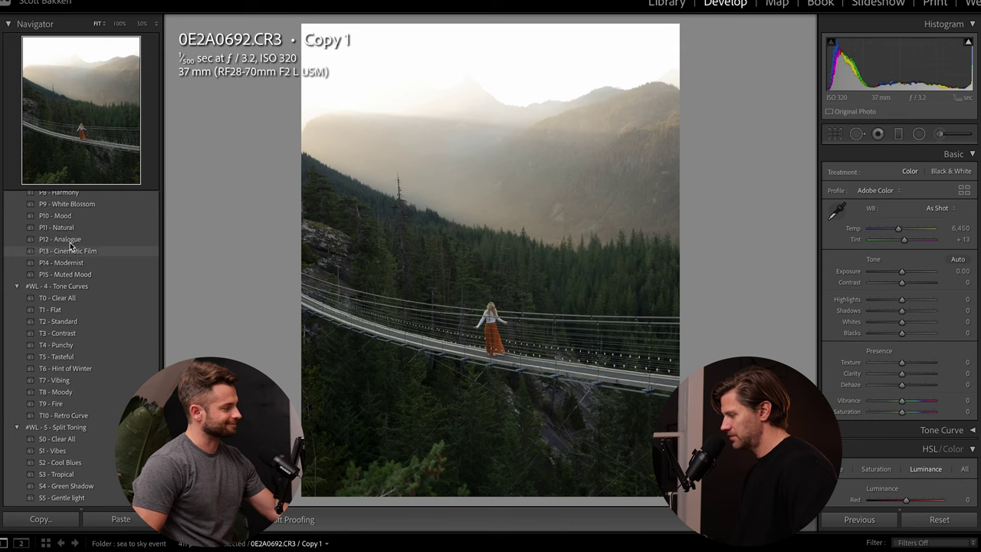
scroll(70, 245, up, 8)
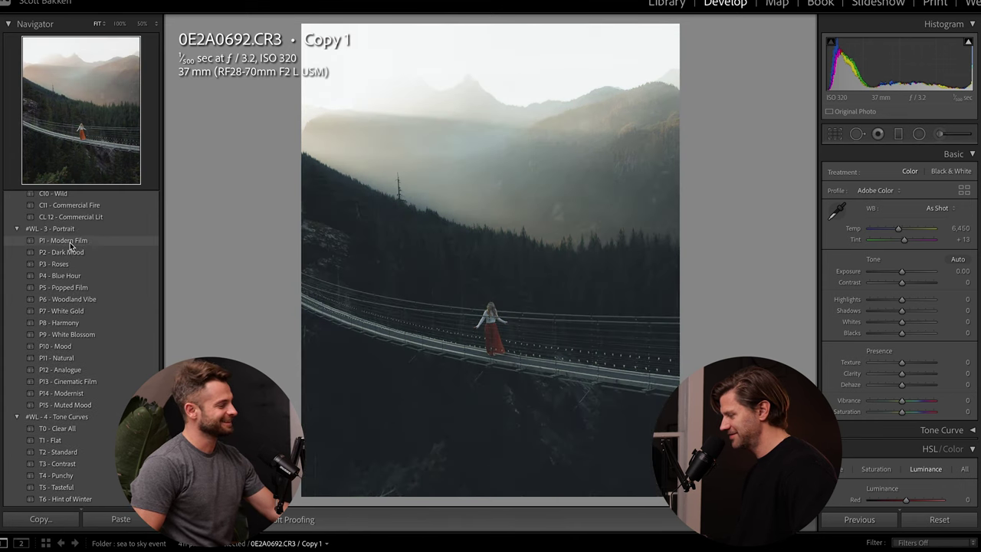
scroll(70, 245, up, 6)
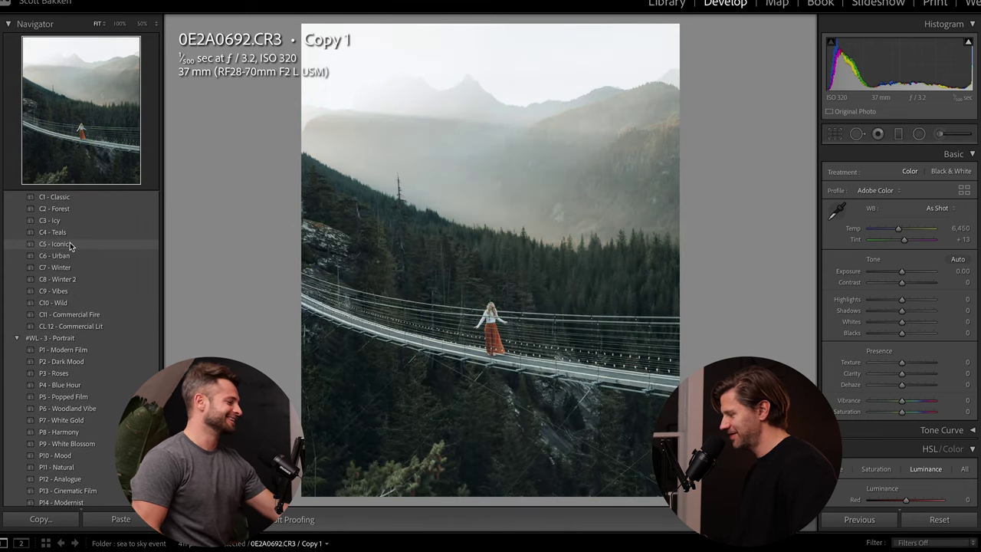
scroll(70, 246, up, 2)
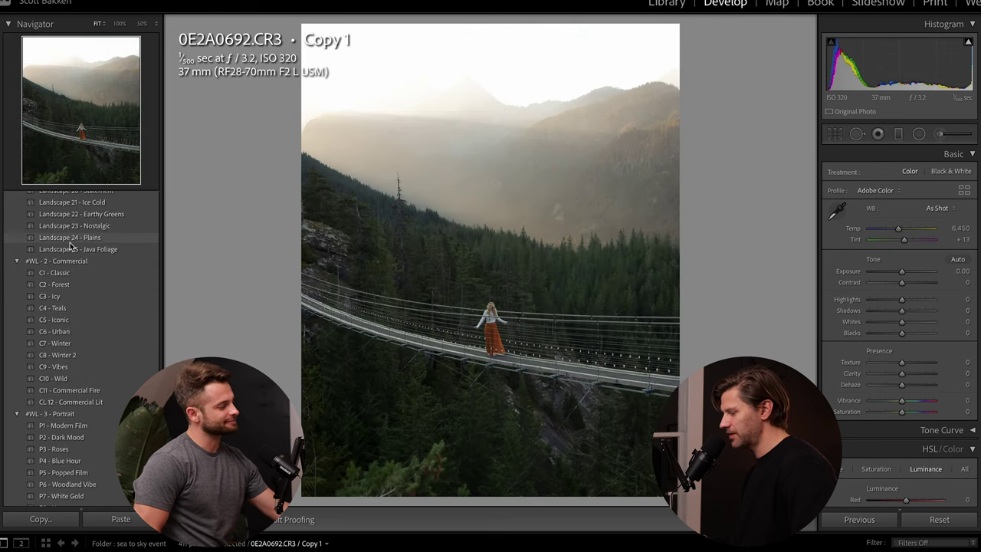
scroll(70, 244, up, 5)
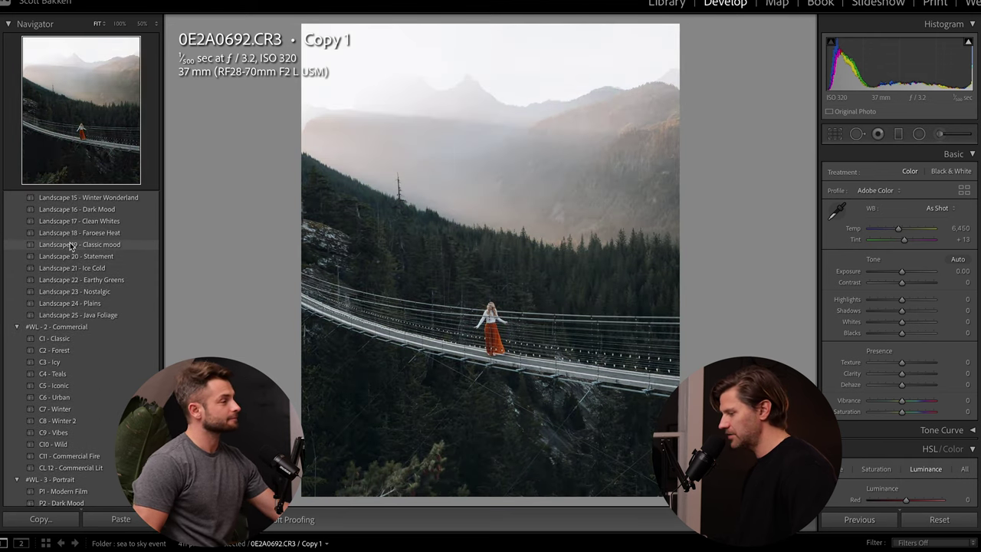
scroll(70, 242, up, 4)
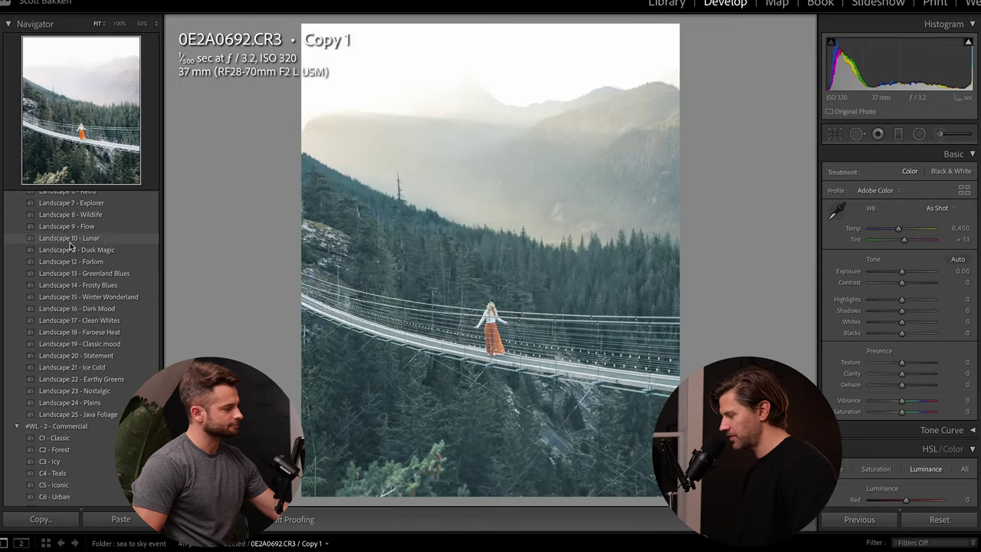
scroll(70, 242, up, 1)
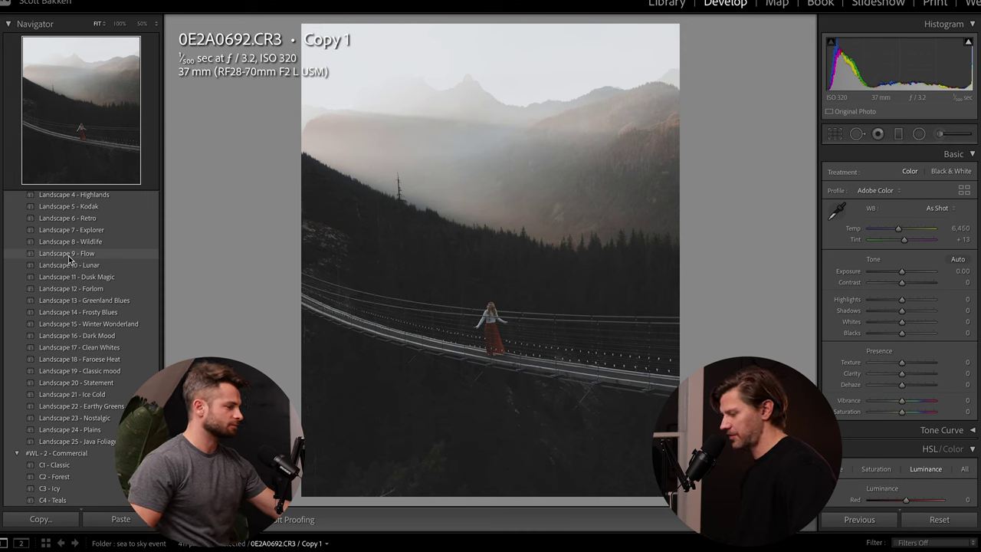
- Apply the Landscape 9 - Flow preset and set Exposure to +0.90, Temp to 6,567 and Highlights to -60
click(69, 255)
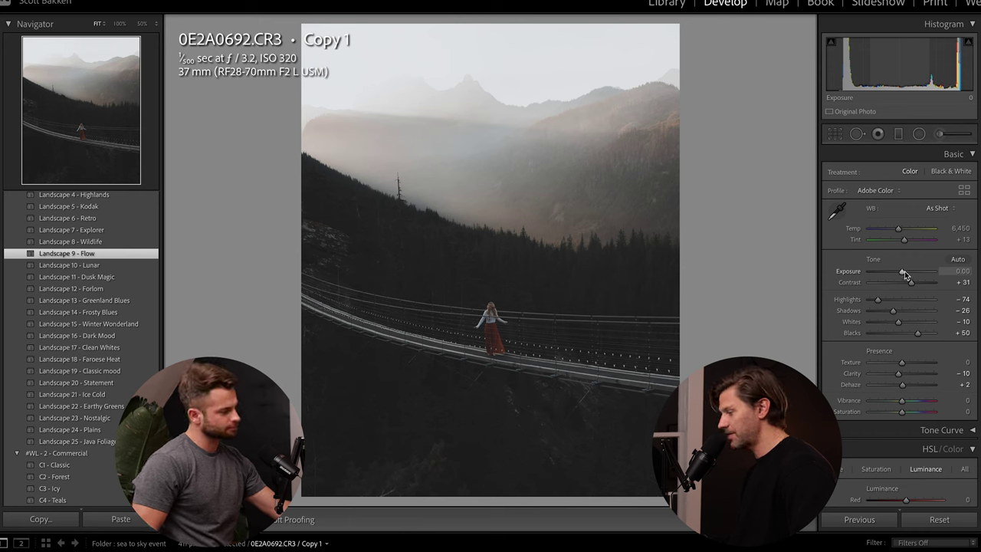
drag(905, 274, 907, 272)
mouse_move(900, 228)
mouse_down()
mouse_move(889, 228)
mouse_move(912, 228)
mouse_move(901, 230)
mouse_up()
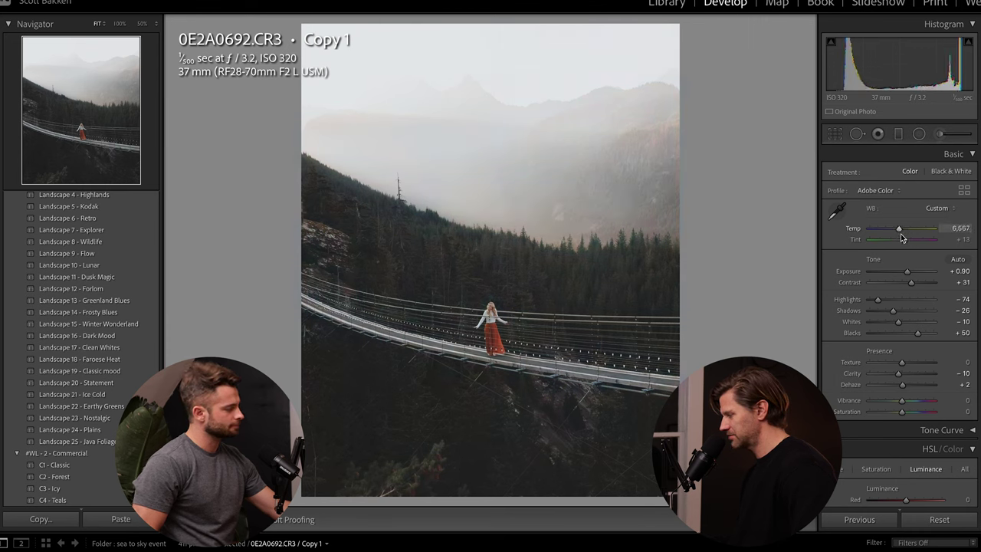
drag(877, 299, 882, 299)
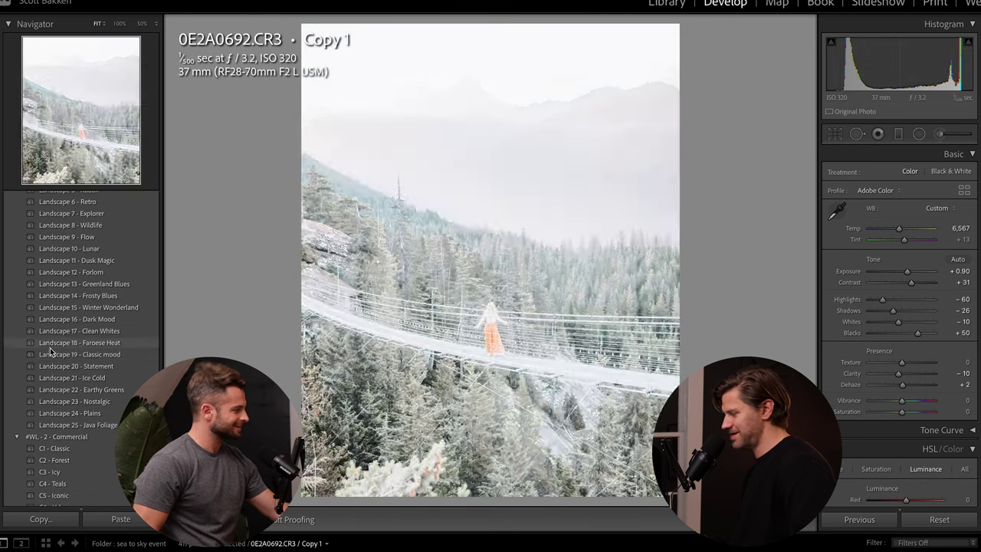
- Preview further presets down to JZ - Base, and reset all of the bridge photo's adjustments
scroll(51, 346, down, 10)
scroll(51, 351, down, 10)
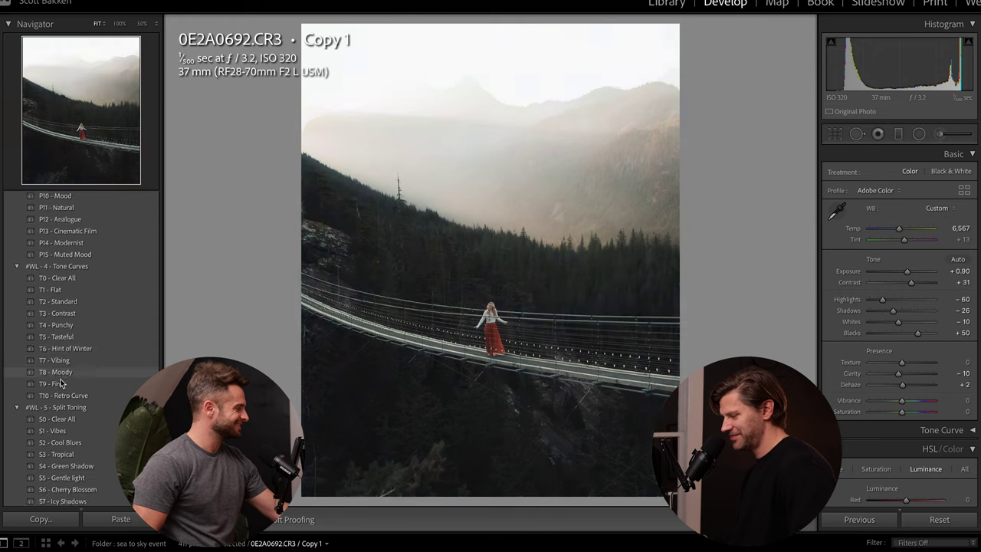
scroll(62, 383, down, 6)
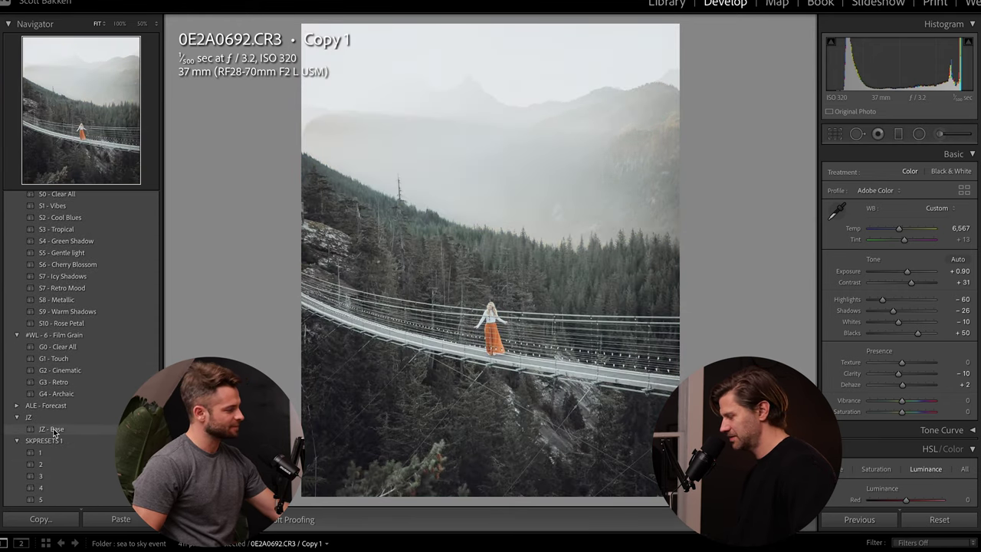
click(939, 519)
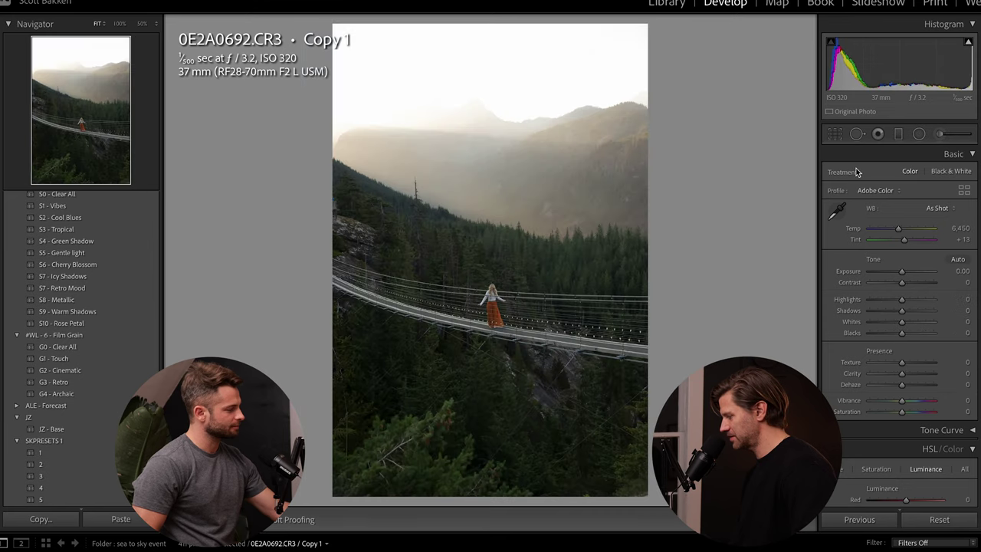
- Crop the bridge photo to the 4 x 5 / 8 x 10 aspect, reposition the image within the frame and accept the crop
click(835, 135)
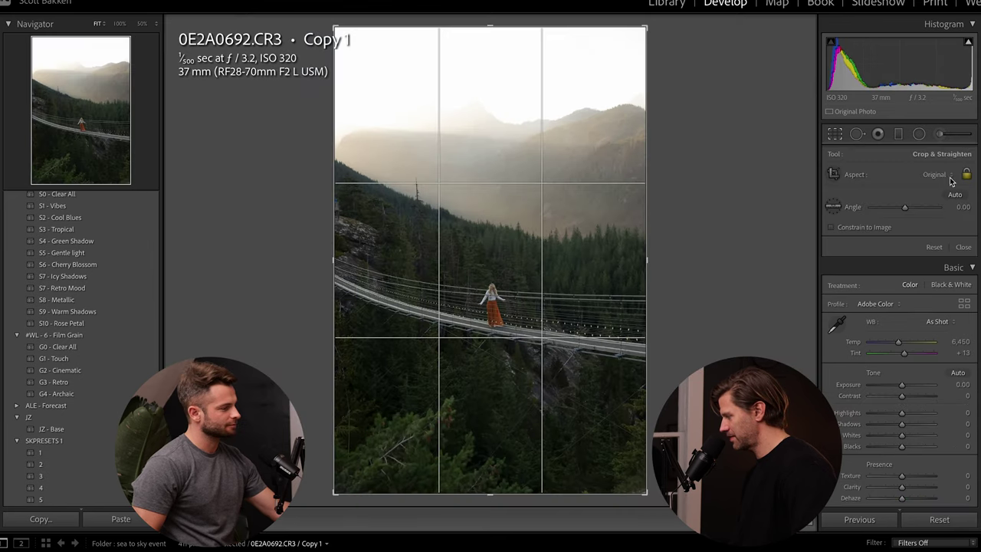
click(950, 175)
click(870, 219)
drag(544, 205, 551, 210)
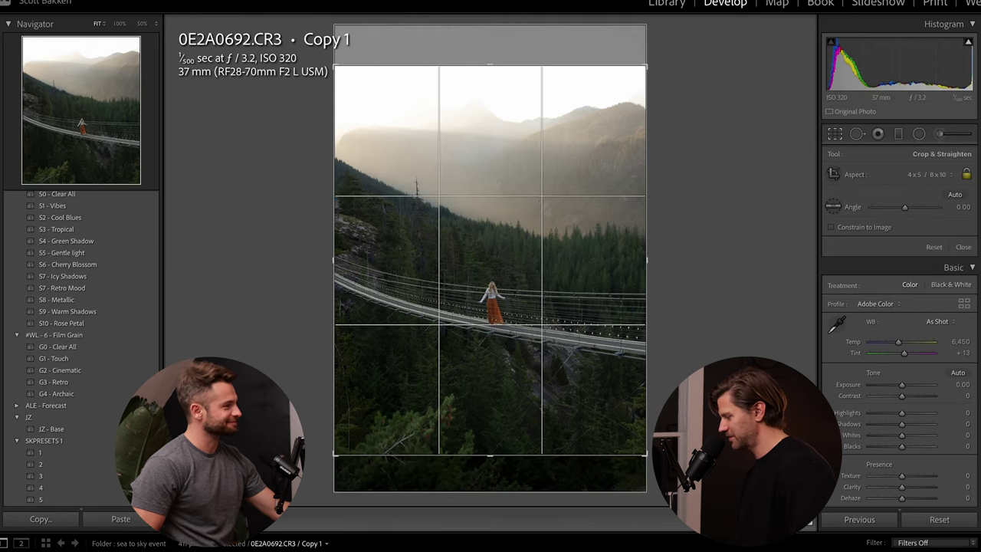
key(Return)
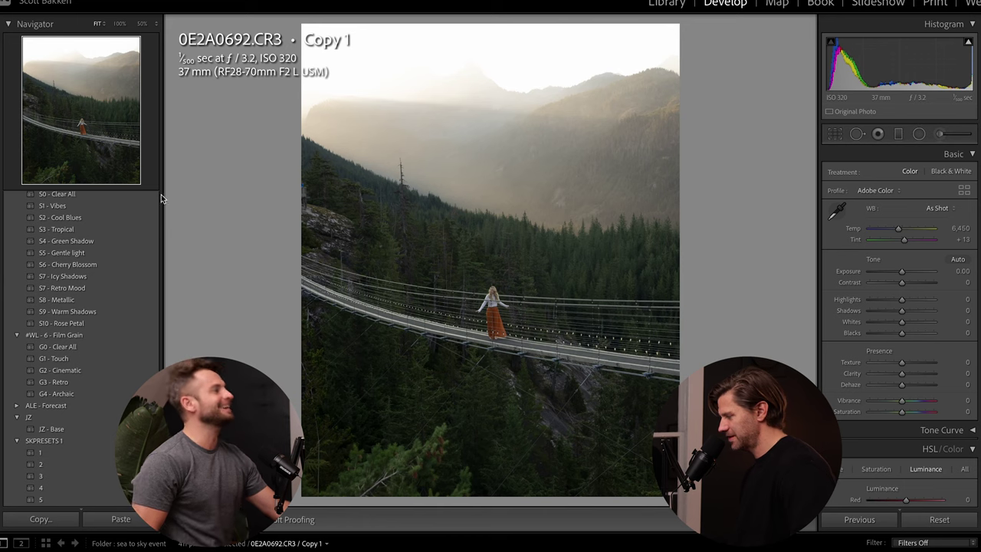
- Apply the JZ - Base preset and set Temp to 6,896, Exposure to -0.35, Highlights to -84 and Shadows to +43
click(54, 429)
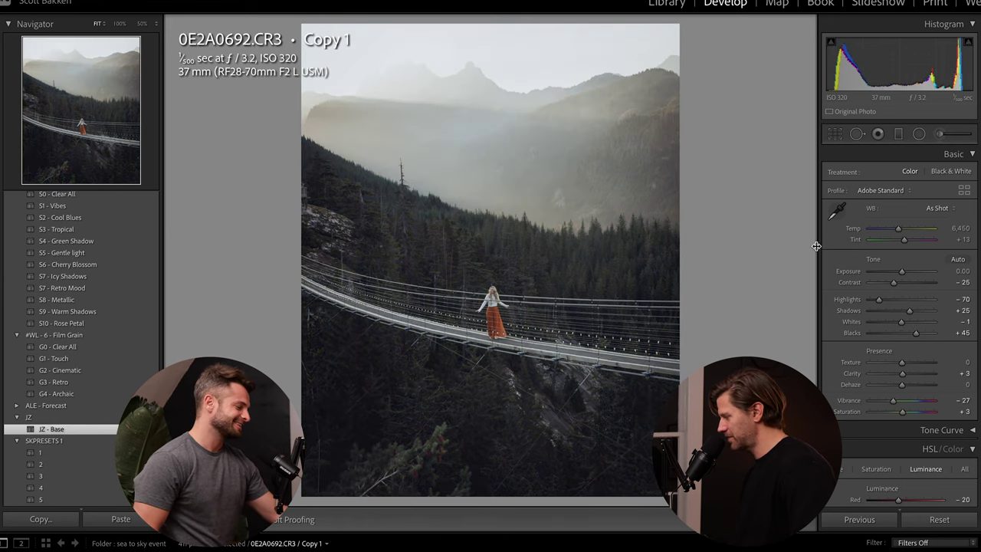
mouse_move(900, 230)
mouse_down()
mouse_move(923, 231)
mouse_move(902, 229)
mouse_up()
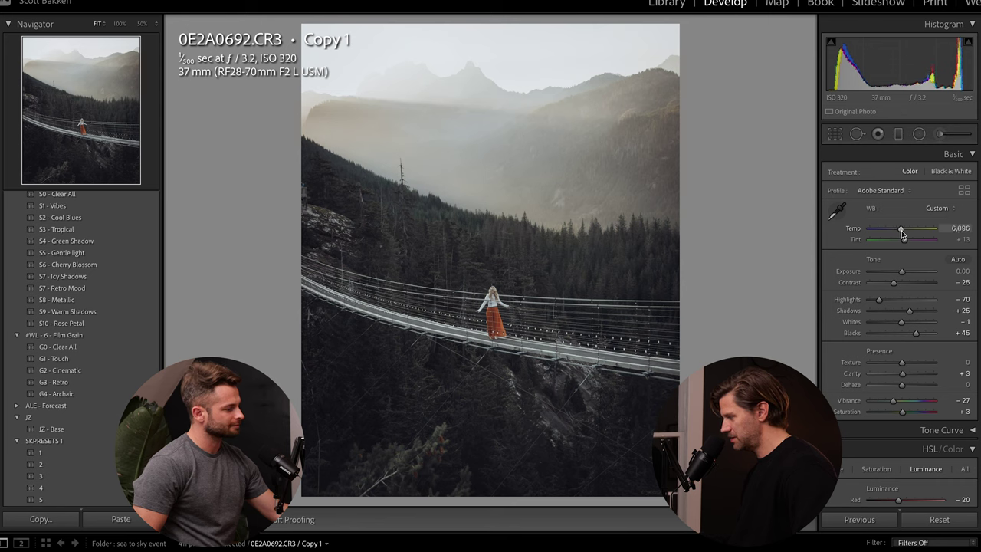
drag(905, 271, 915, 314)
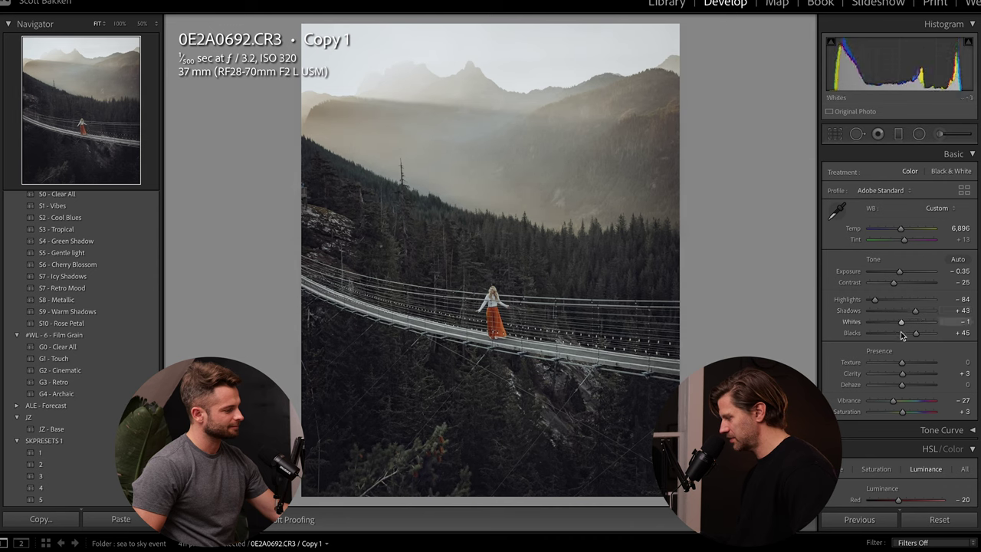
- Set the bridge photo's Vibrance to -21 and its HSL saturation to -3 for orange, -46 for yellow and -30 for blue
scroll(898, 399, down, 1)
mouse_move(894, 394)
mouse_down()
mouse_move(909, 392)
mouse_move(897, 393)
mouse_up()
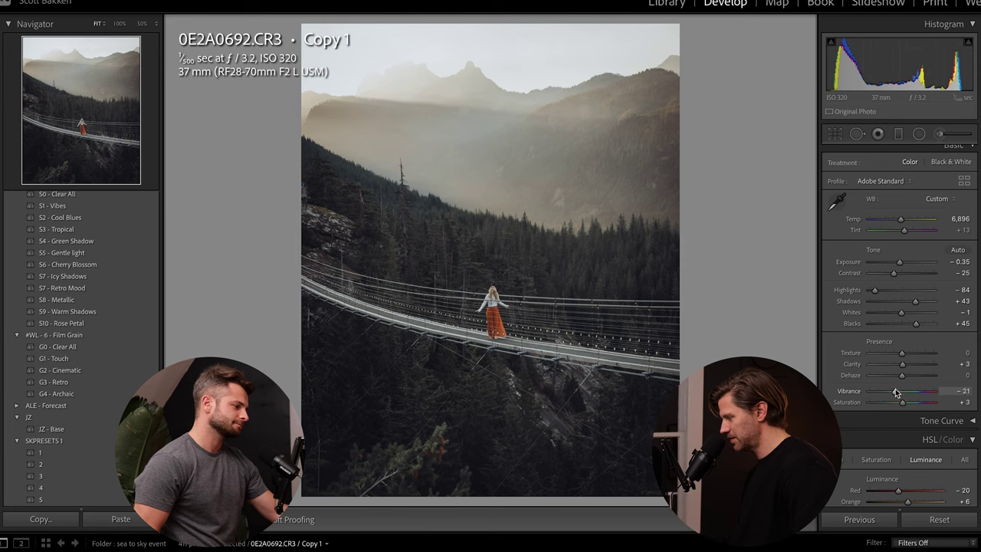
scroll(897, 392, down, 3)
click(886, 415)
scroll(891, 460, down, 2)
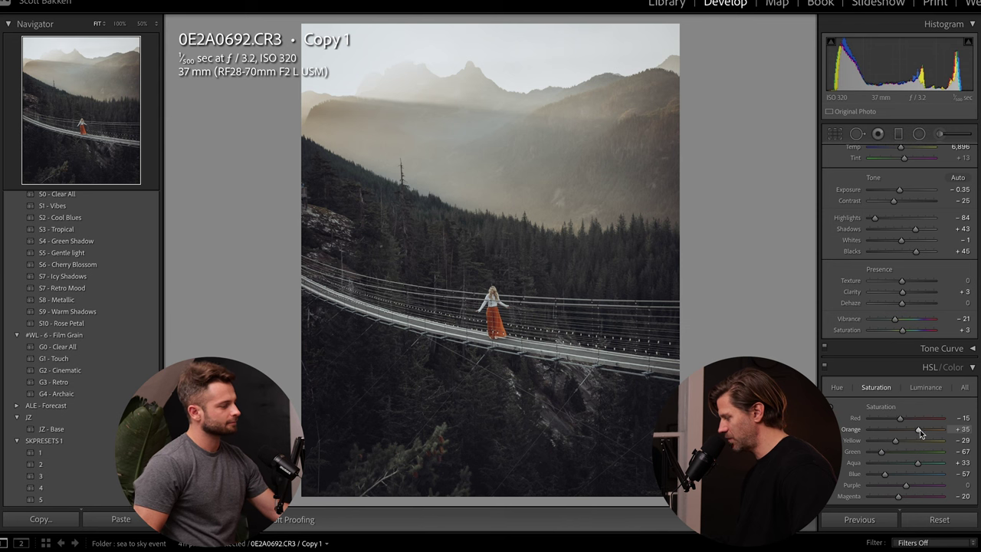
drag(917, 431, 887, 447)
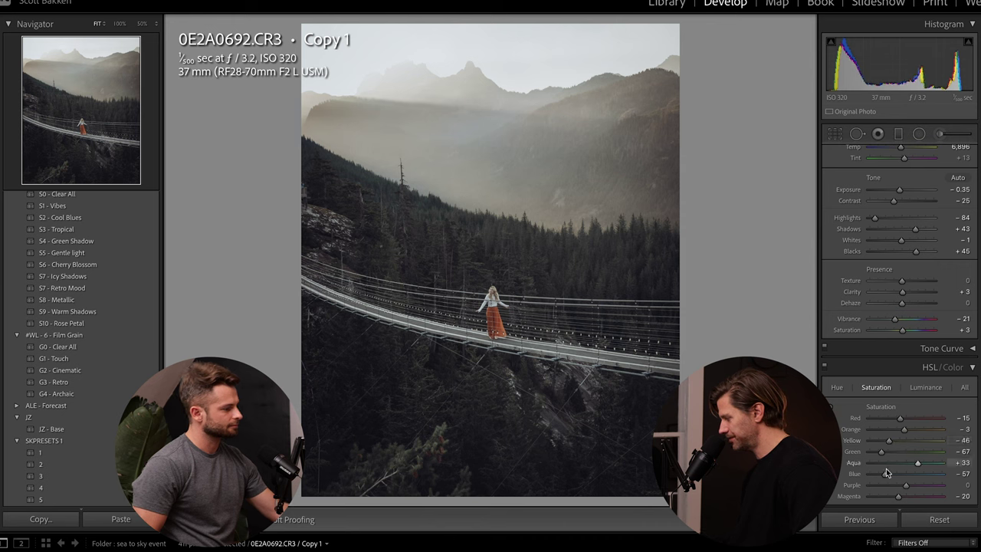
drag(886, 474, 910, 473)
- Set the HSL luminance of yellow to -23 and of orange to +3
click(926, 387)
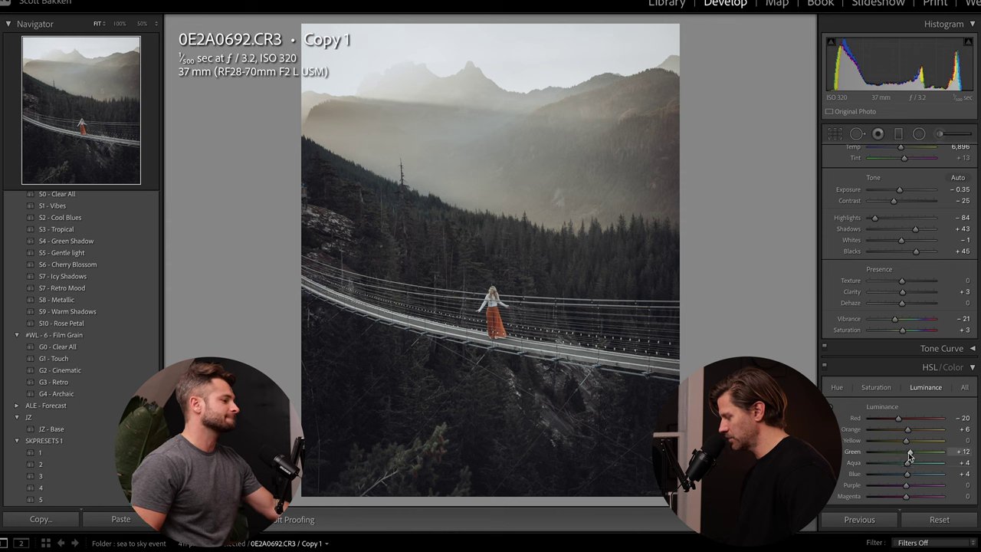
mouse_move(907, 443)
mouse_down()
mouse_move(918, 441)
mouse_move(898, 440)
mouse_up()
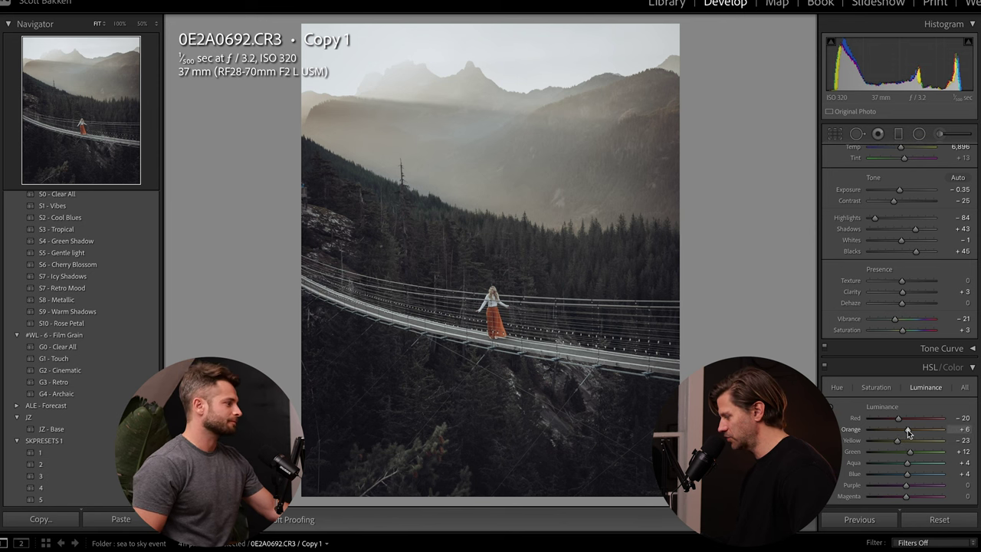
drag(909, 433, 906, 433)
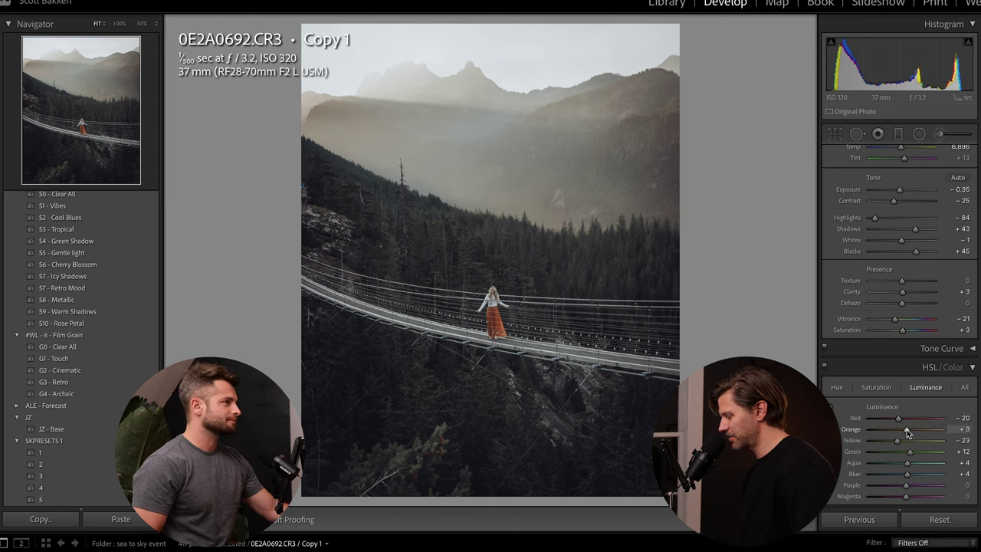
- Set the HSL saturation of green to +39, orange to +10 and yellow to -58
click(877, 387)
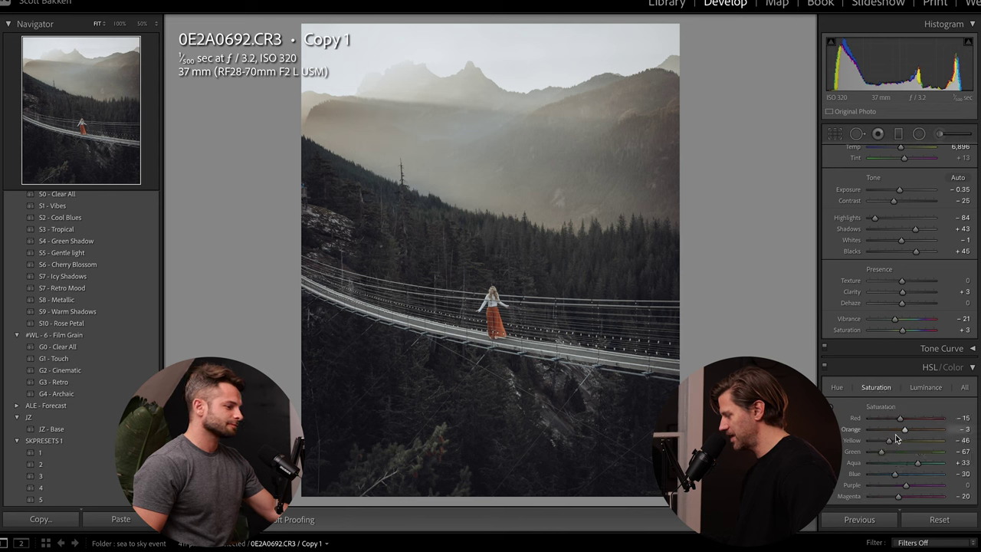
drag(918, 431, 936, 431)
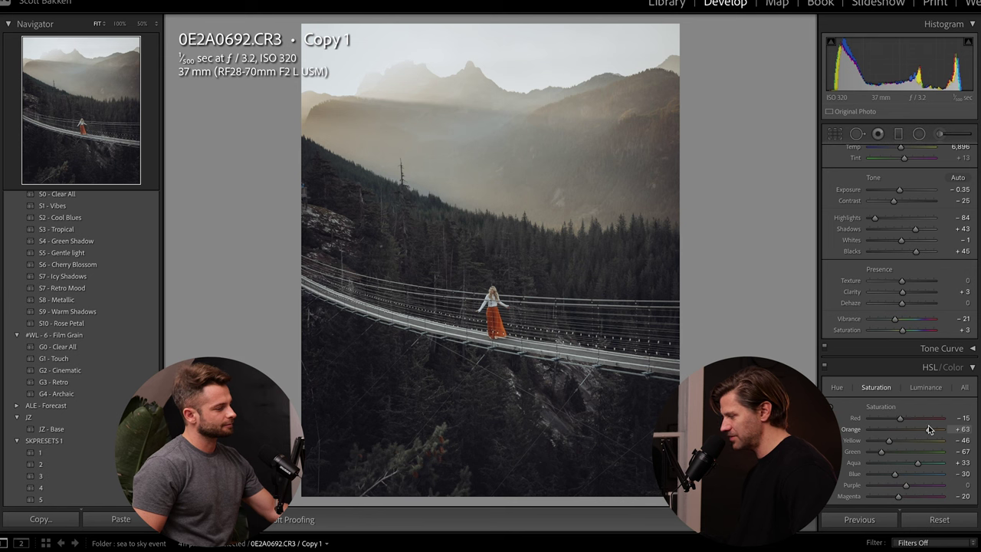
drag(883, 453, 919, 454)
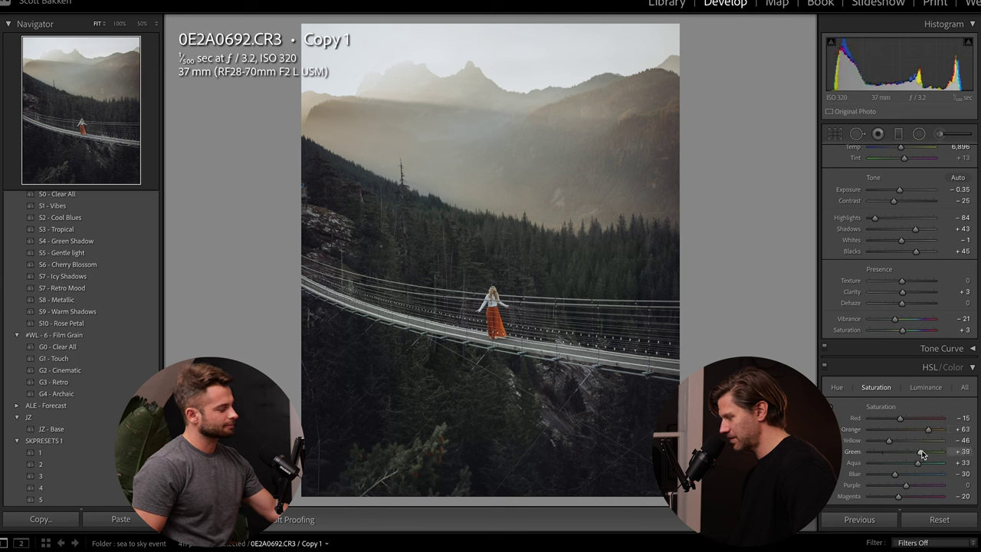
drag(928, 430, 887, 443)
- Set the photo's overall Exposure to -0.40, Temp to 6,847 and Vibrance to -7
scroll(887, 442, up, 3)
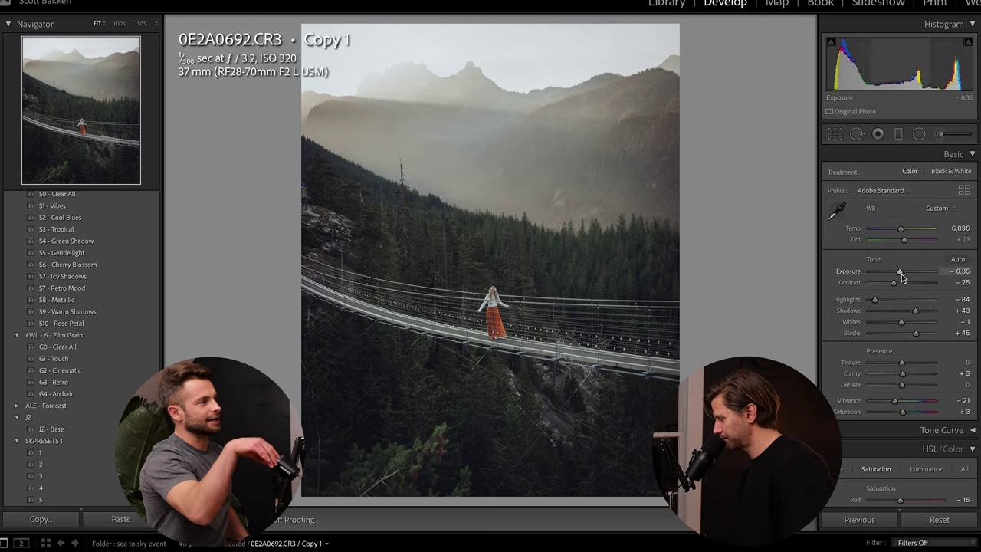
drag(902, 272, 901, 273)
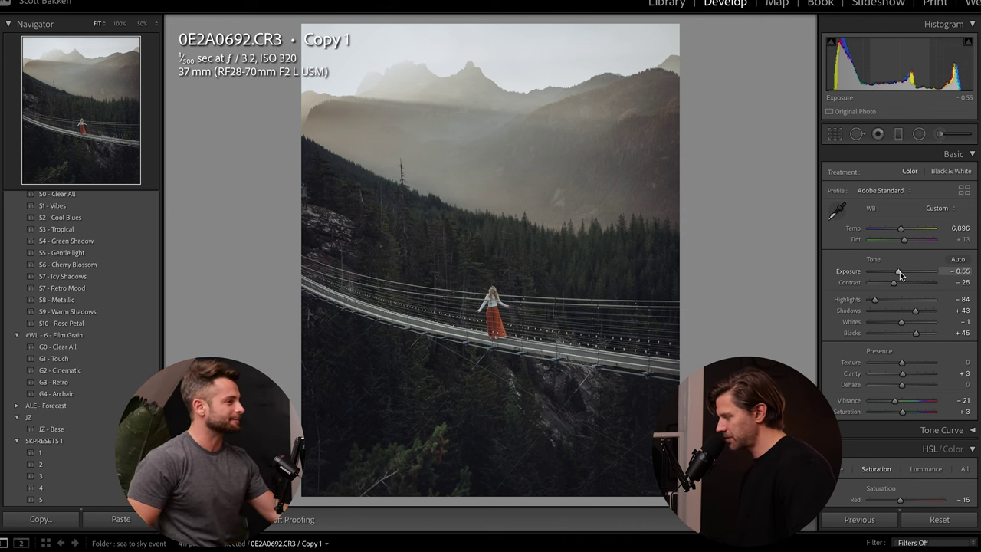
drag(900, 275, 902, 274)
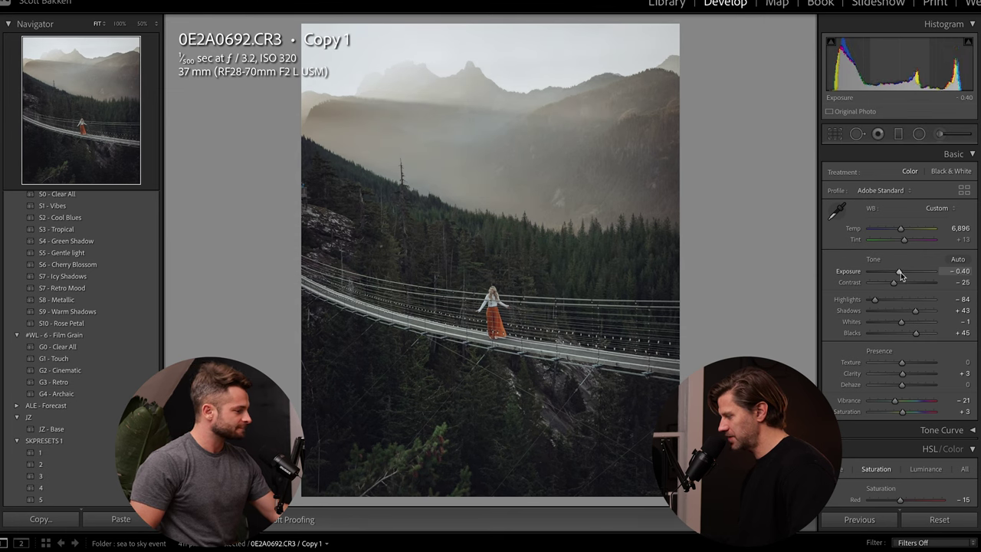
drag(901, 229, 900, 230)
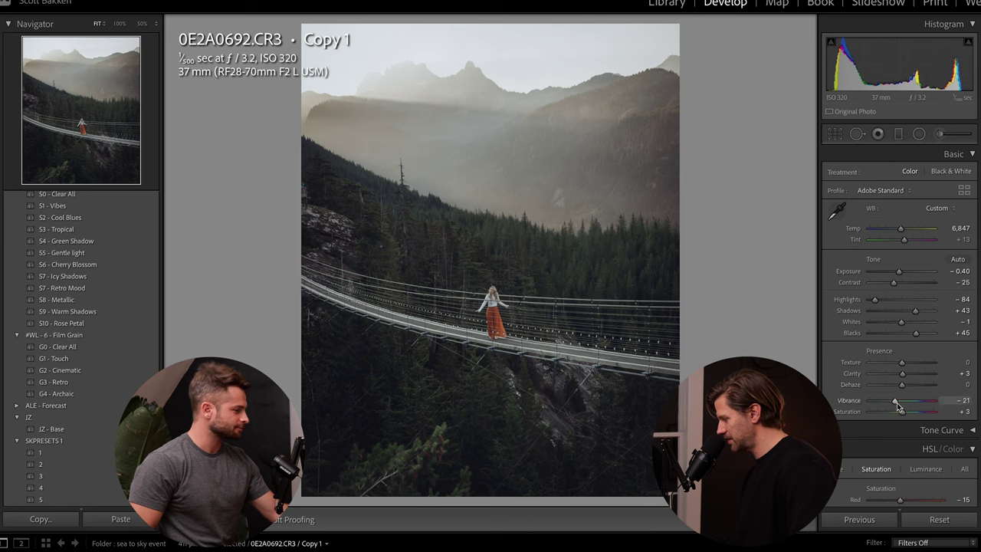
drag(898, 406, 903, 406)
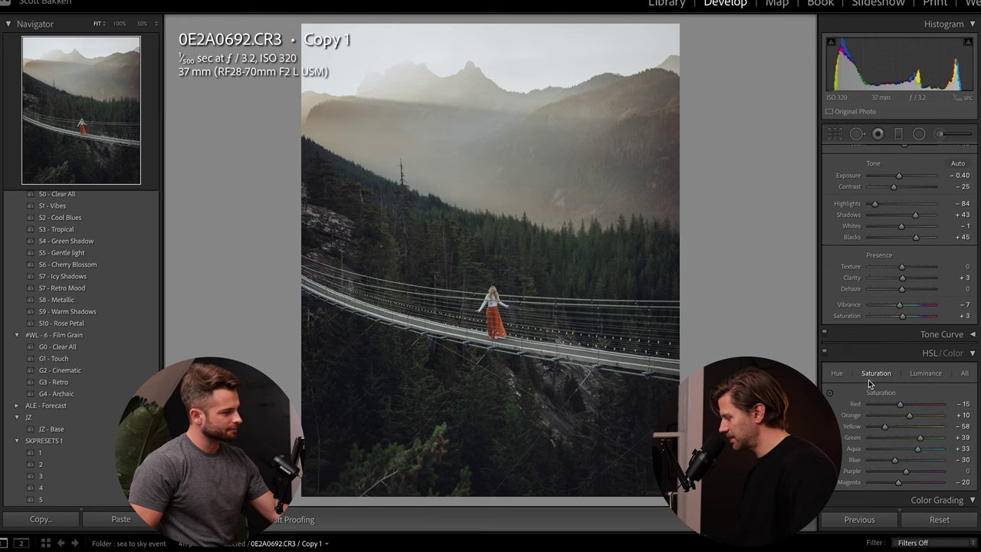
- Paint an Adjustment Brush mask of size 18.3 over the hazy mountains behind the bridge, and hide the mask overlay
scroll(870, 383, down, 2)
scroll(870, 378, up, 2)
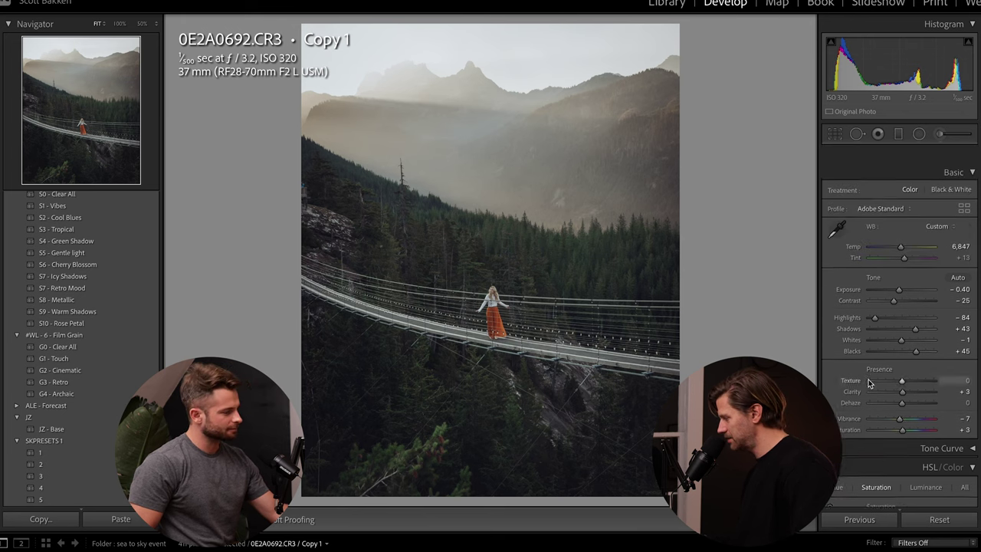
click(953, 137)
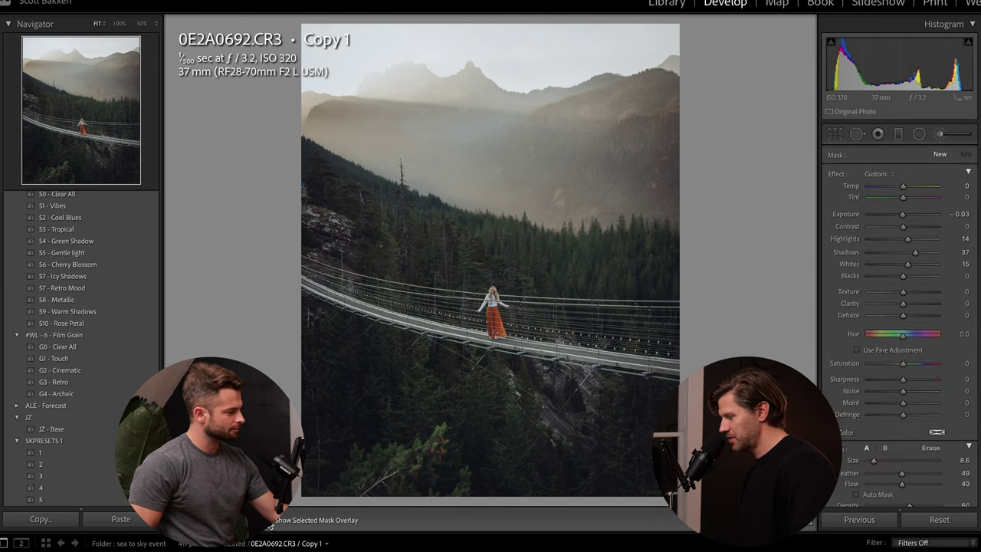
drag(881, 459, 882, 465)
mouse_move(655, 184)
mouse_down()
mouse_move(460, 175)
mouse_move(342, 127)
mouse_move(513, 83)
mouse_move(560, 124)
mouse_up()
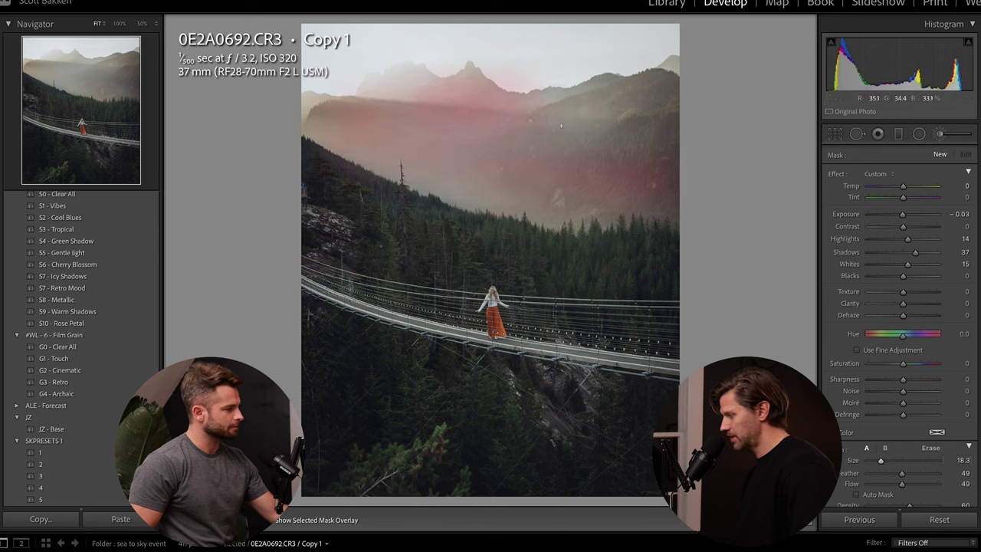
drag(618, 107, 602, 132)
drag(371, 135, 330, 118)
drag(418, 100, 508, 107)
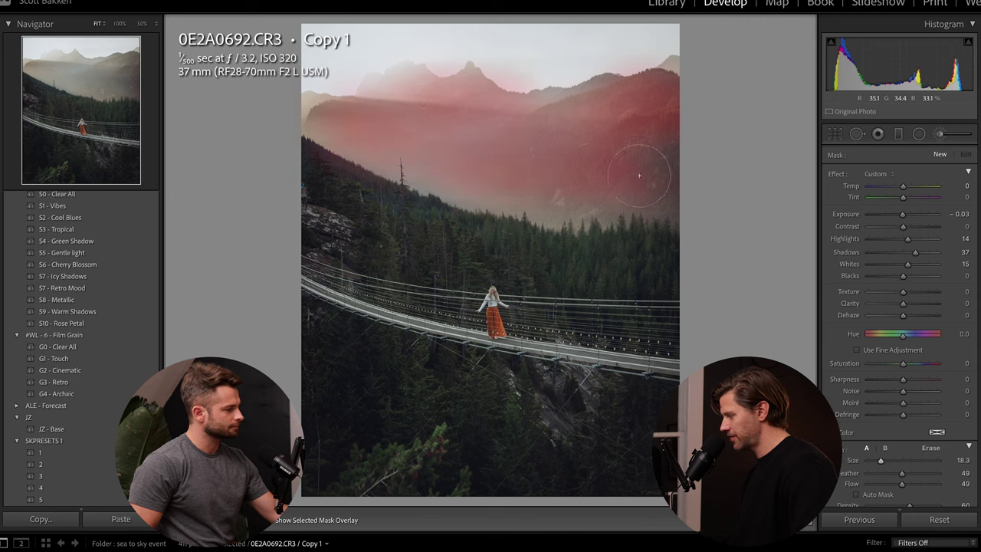
mouse_move(605, 80)
mouse_down()
mouse_move(492, 92)
mouse_move(384, 81)
mouse_move(317, 108)
mouse_up()
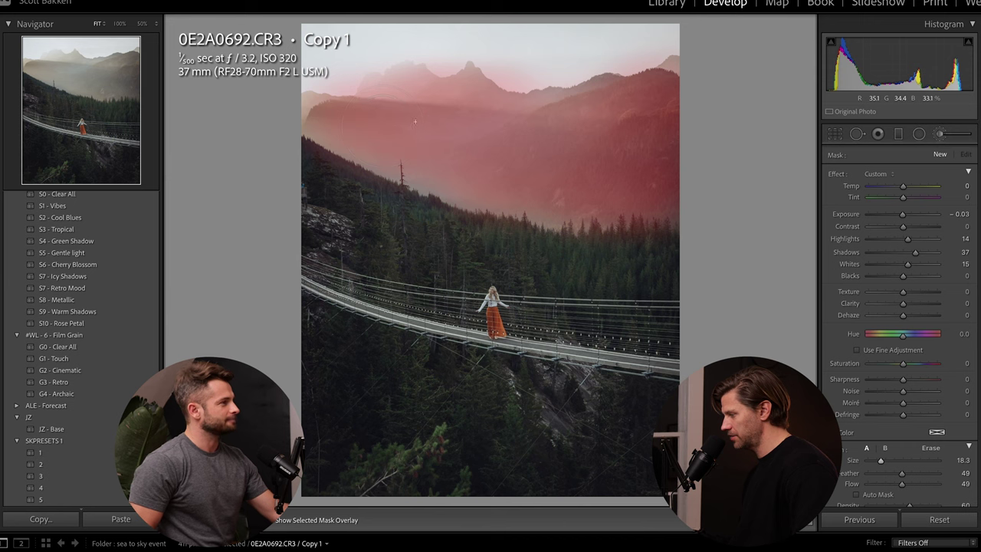
click(566, 173)
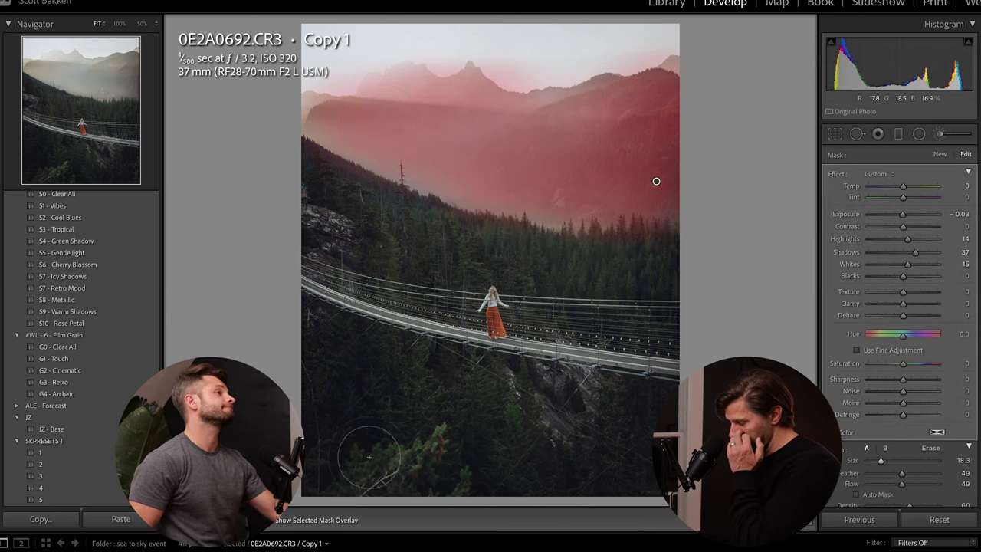
click(272, 525)
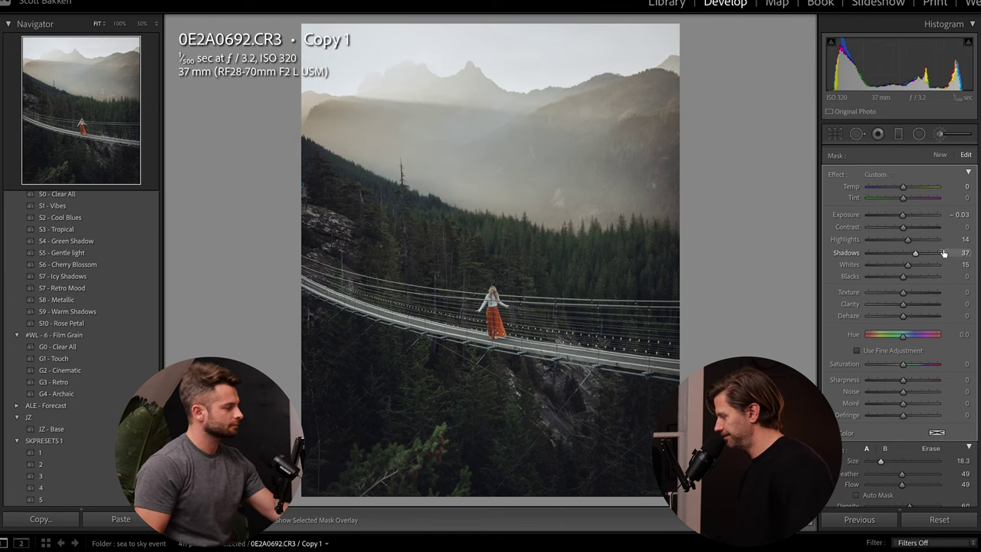
- Give the mountain mask the Exposure effect with Exposure -0.45, Temp -16, Shadows 28, Clarity -10 and Dehaze 17, and finish the brush edit
click(893, 175)
click(895, 220)
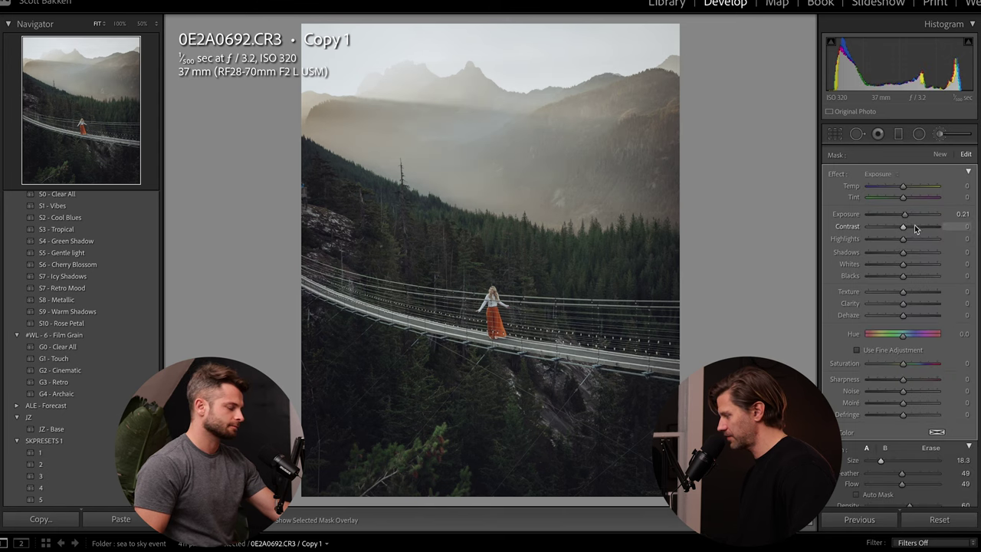
drag(906, 218, 895, 191)
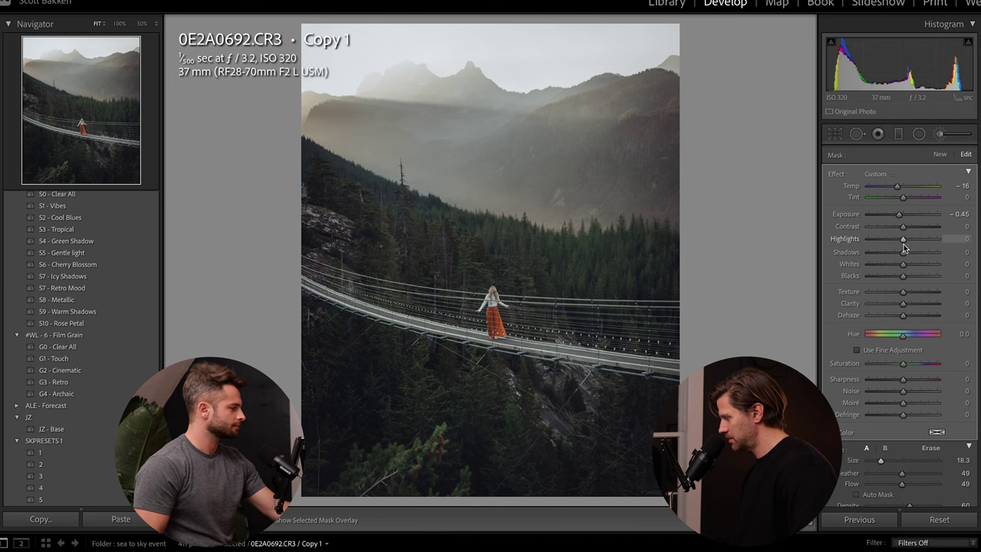
drag(903, 256, 912, 256)
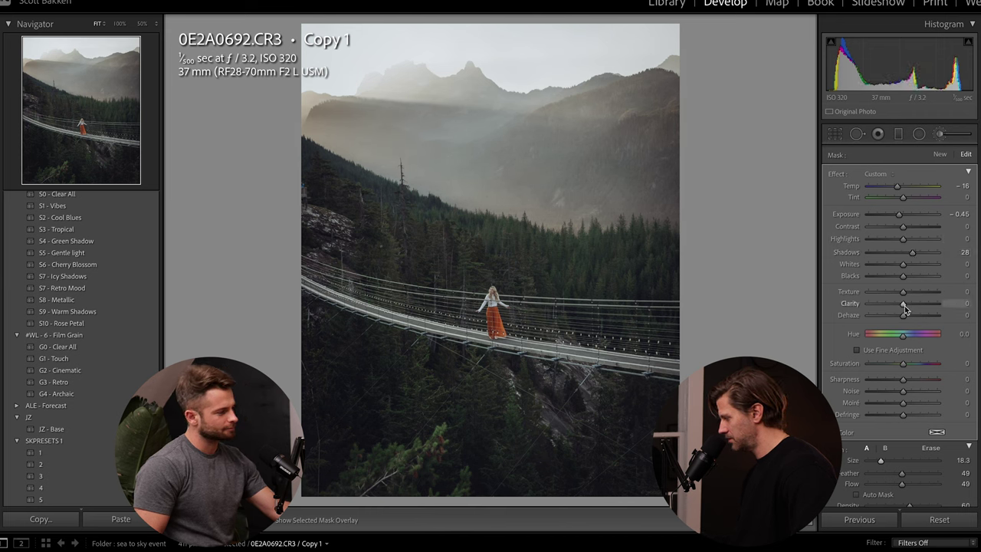
drag(904, 315, 908, 315)
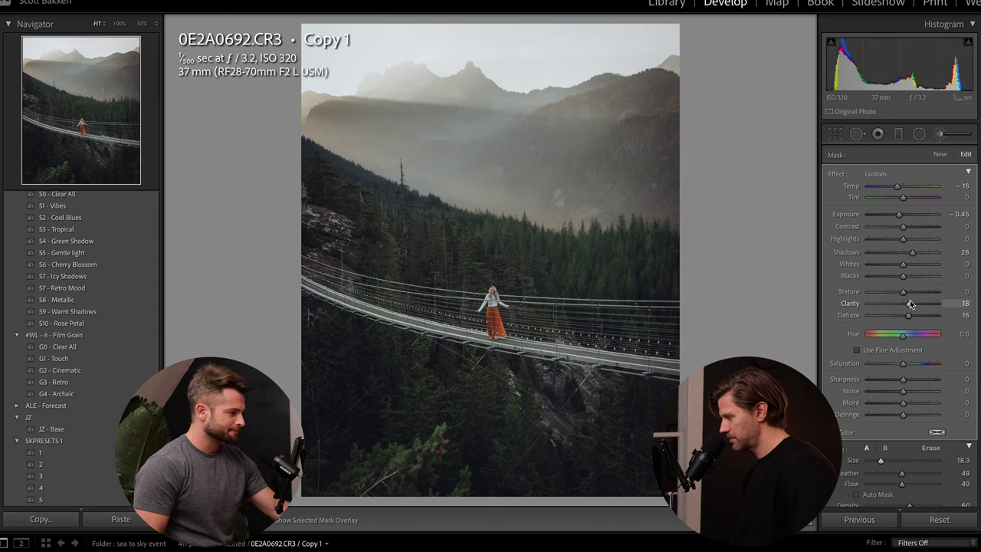
drag(906, 304, 902, 304)
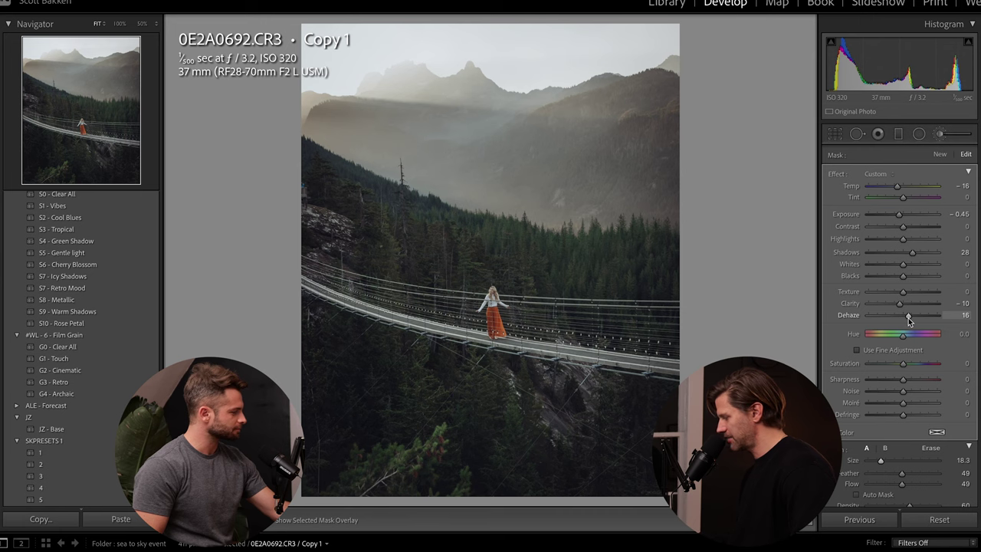
drag(912, 317, 909, 320)
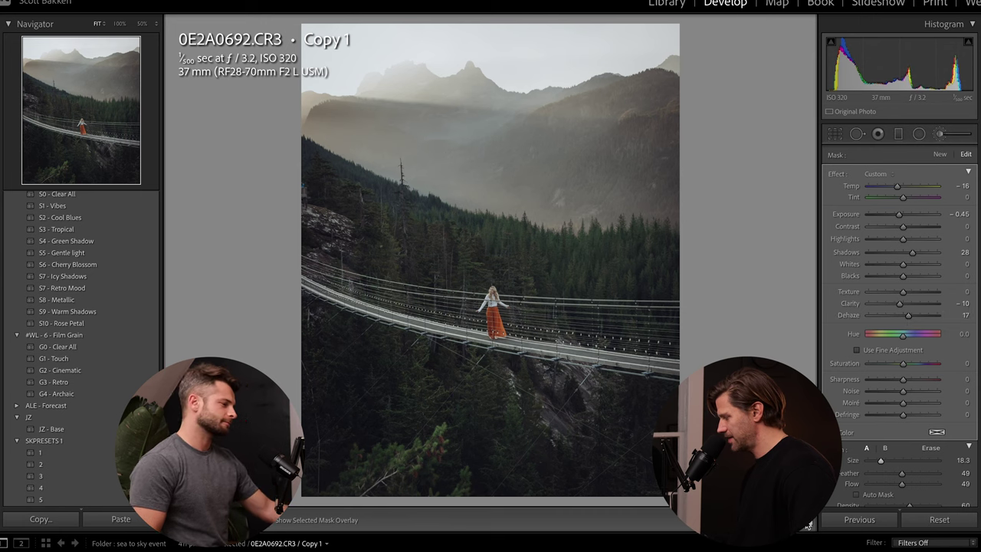
click(807, 526)
- Set the photo's overall Temp to 6,338, Exposure to -0.75 and Vibrance to +1
drag(902, 229, 898, 230)
drag(902, 271, 896, 273)
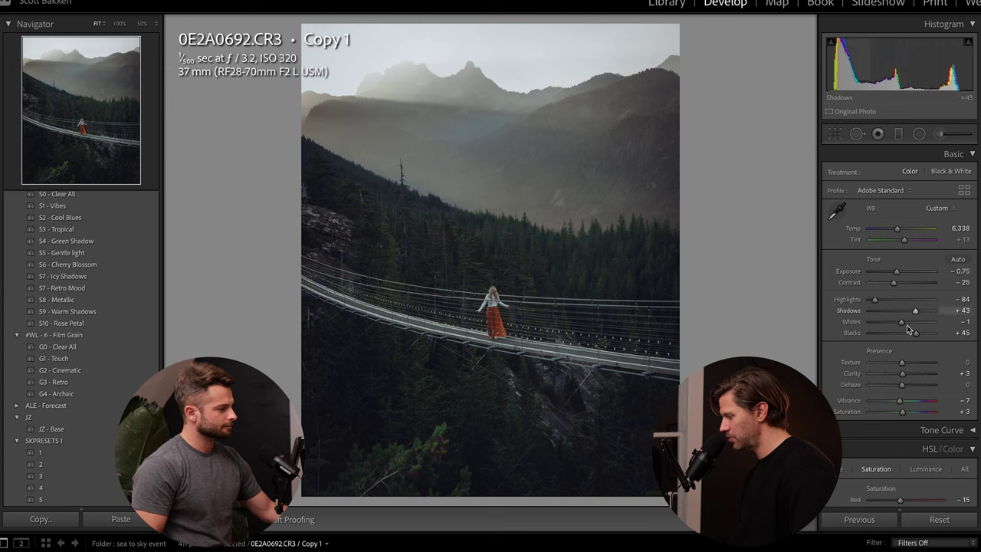
drag(901, 406, 904, 404)
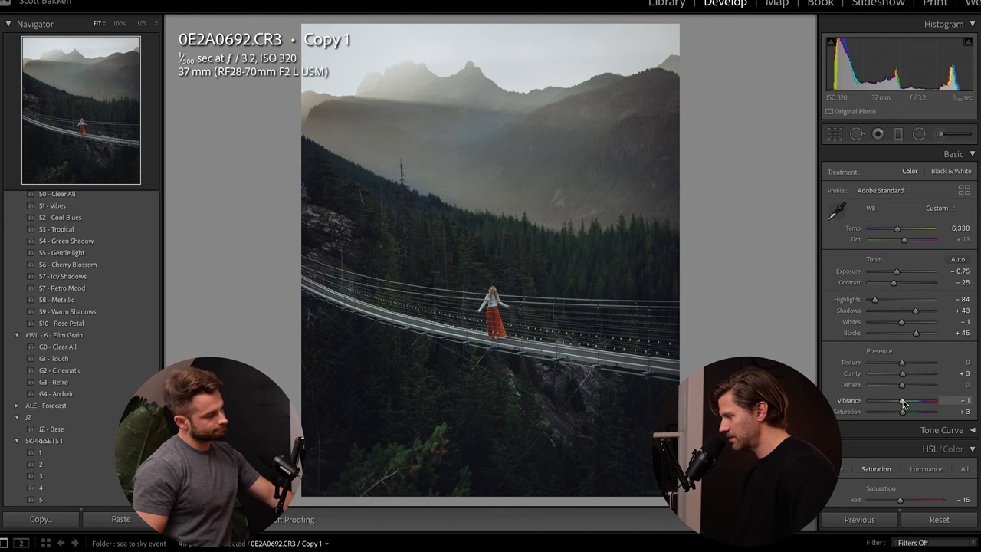
- Compare the edit with the unedited original by resetting all settings and undoing the reset, twice in a row
scroll(904, 404, down, 1)
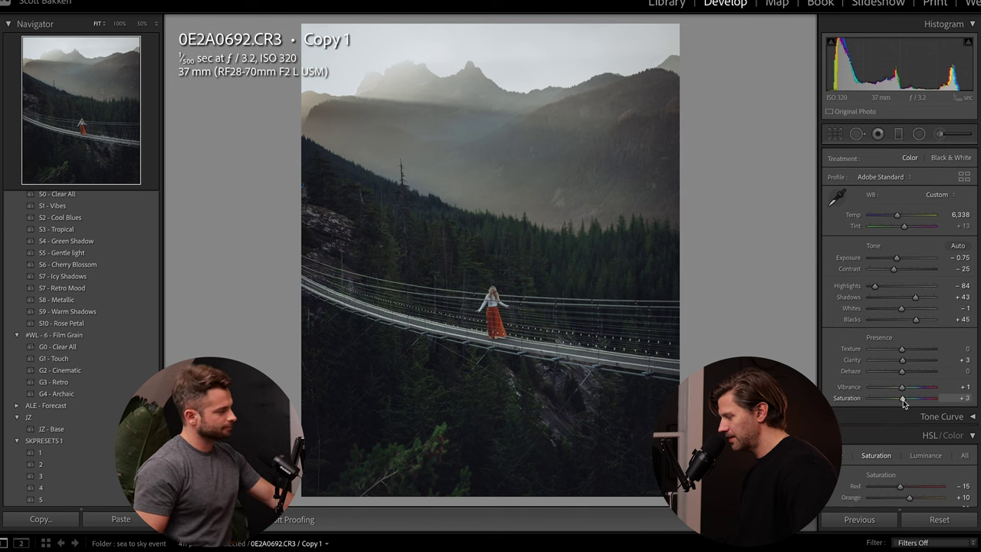
scroll(904, 404, down, 1)
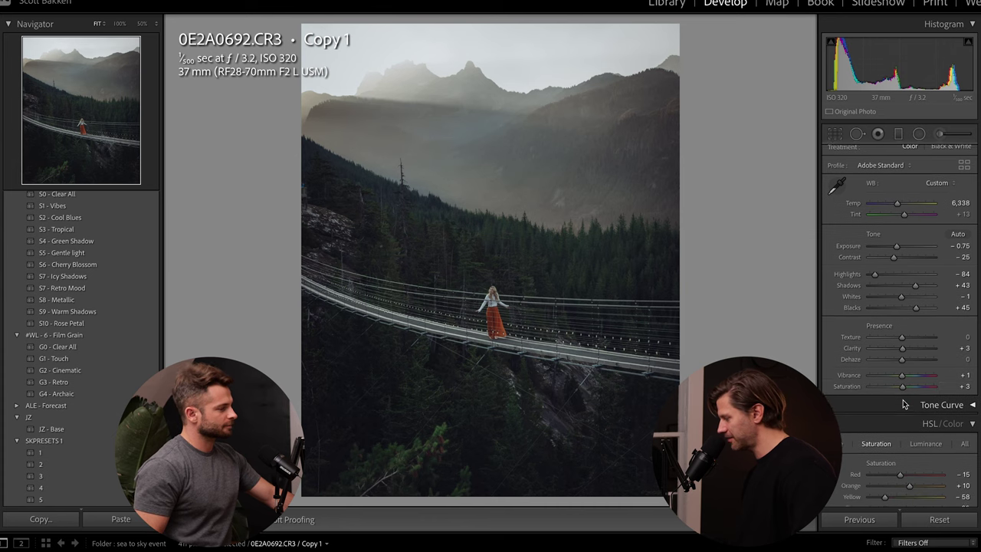
click(920, 523)
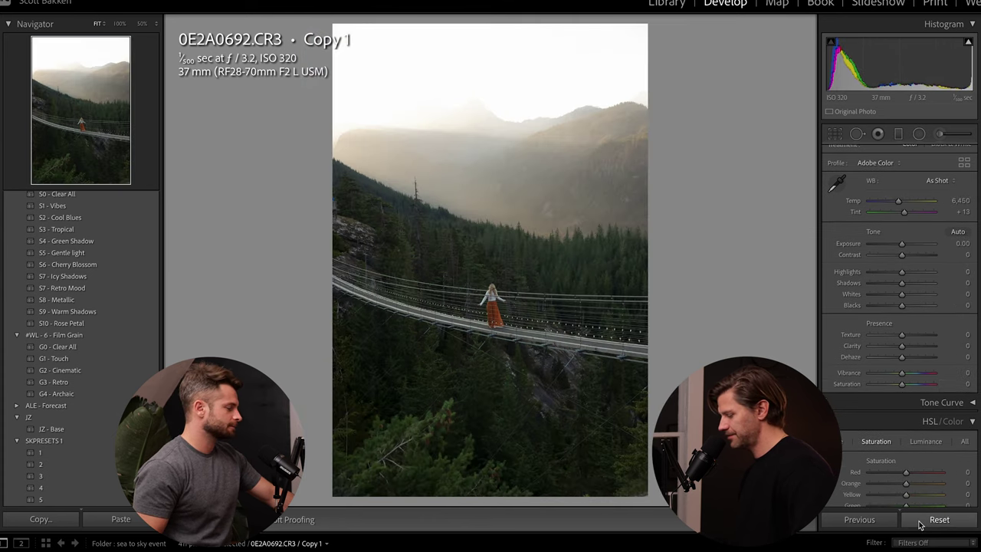
key(ctrl+z)
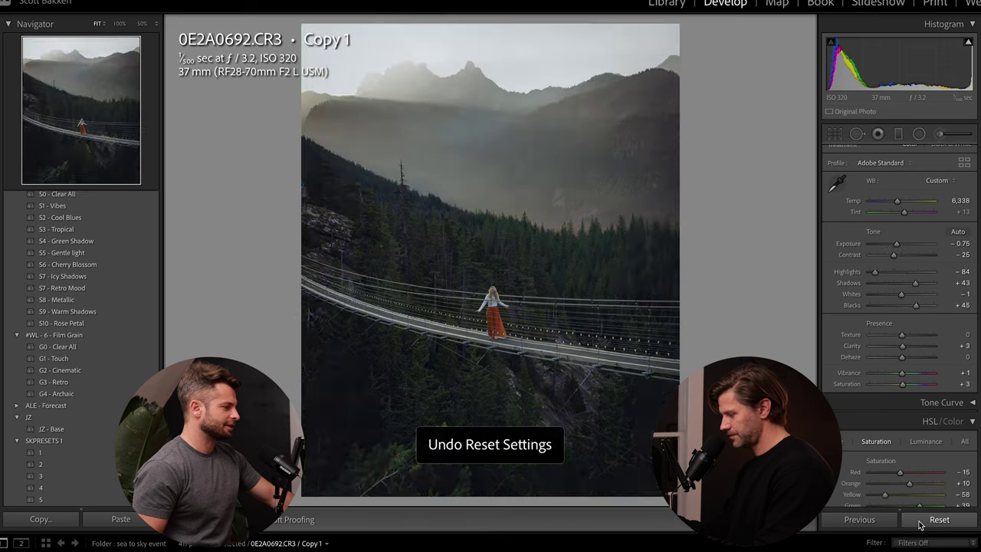
click(921, 523)
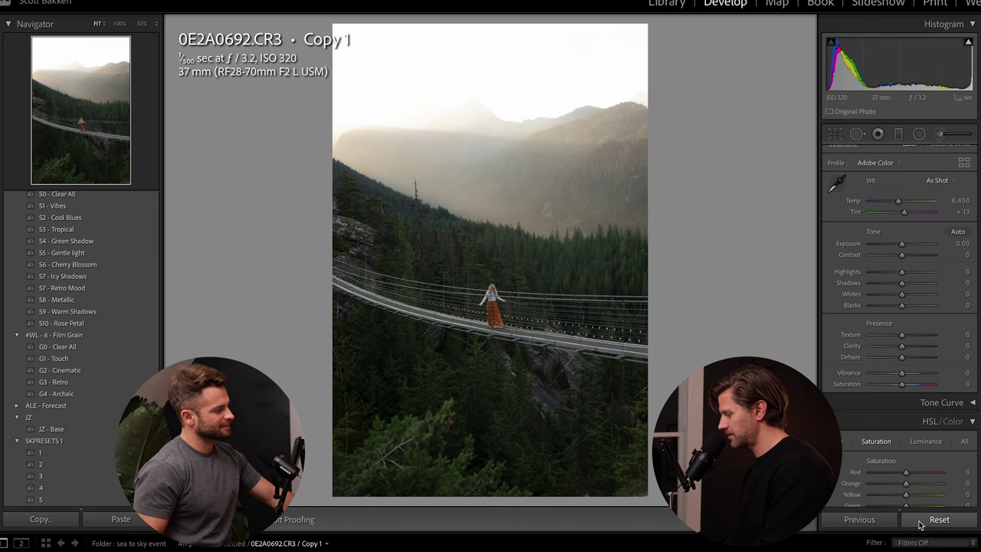
key(ctrl+z)
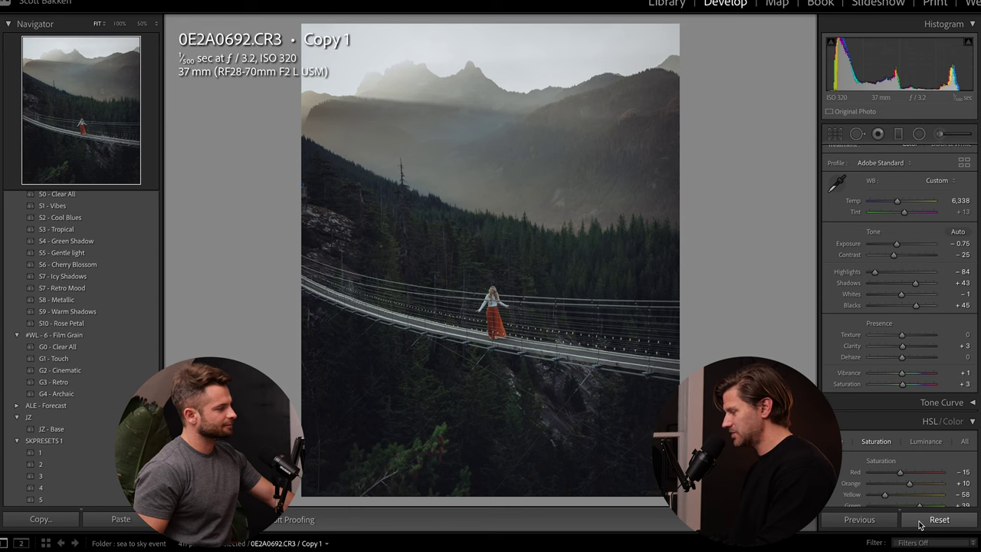
- Compare the bridge photo's edit with the original once more by resetting all settings and undoing the reset
click(921, 523)
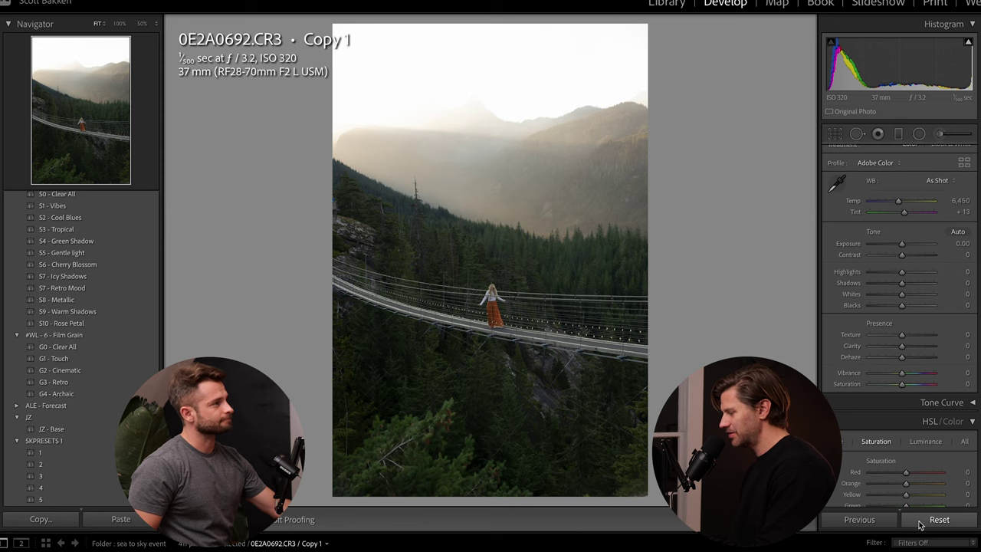
key(ctrl+z)
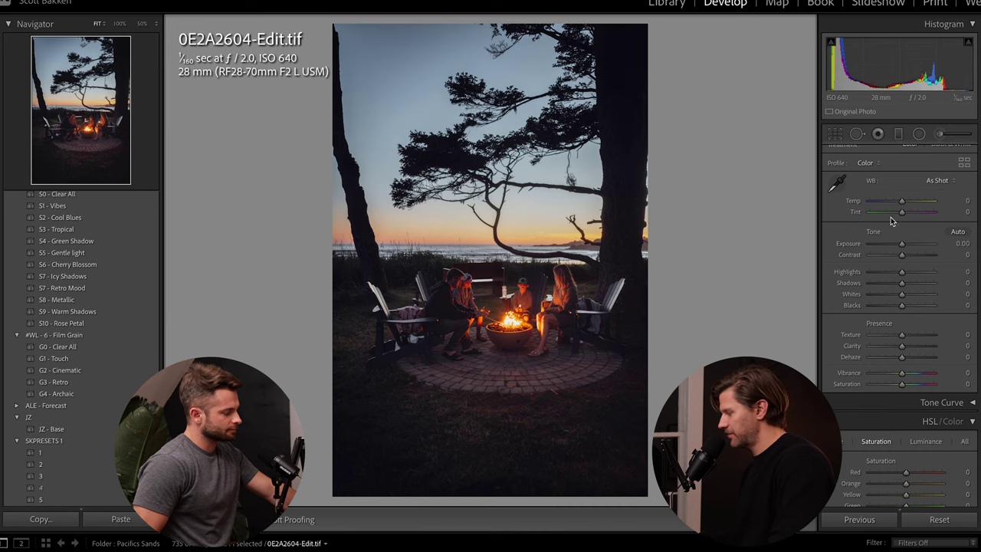
- Crop the campfire photo to 4 x 5, tighten the frame slightly around the group, reposition the image and finish the crop
click(837, 138)
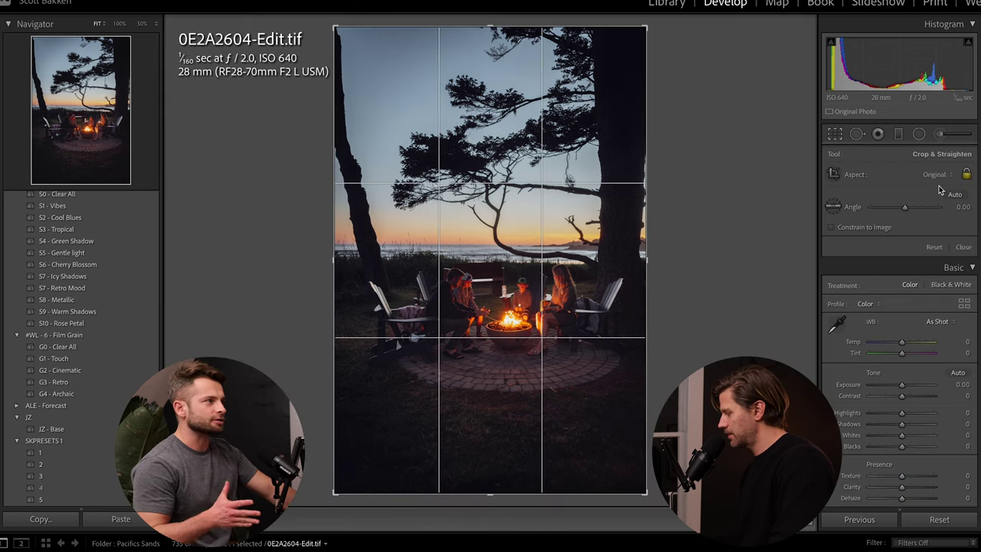
click(946, 176)
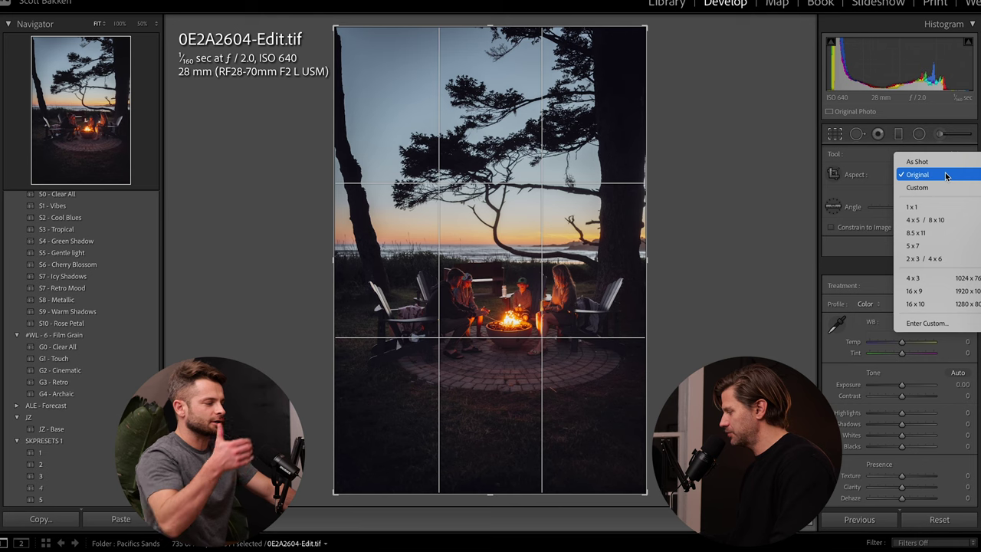
click(946, 222)
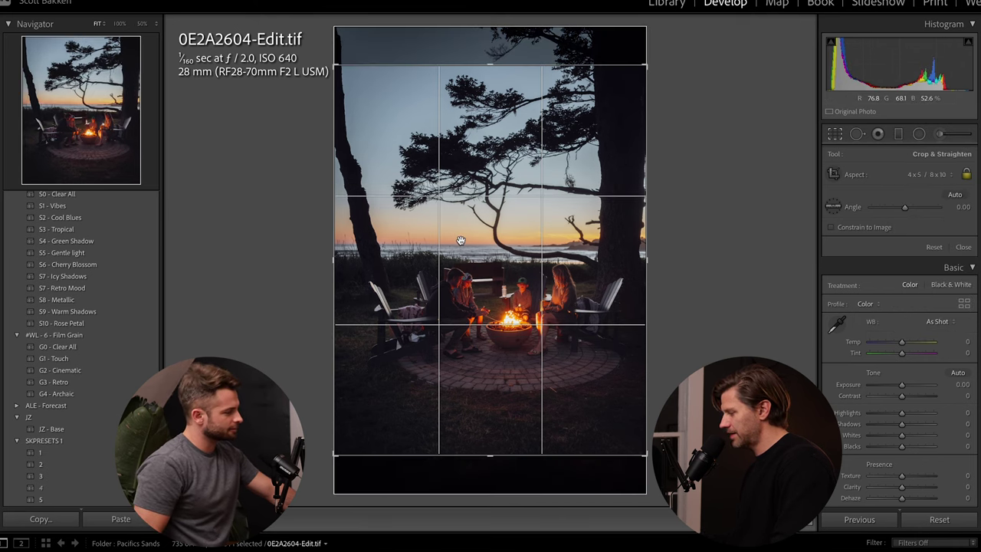
drag(433, 241, 434, 223)
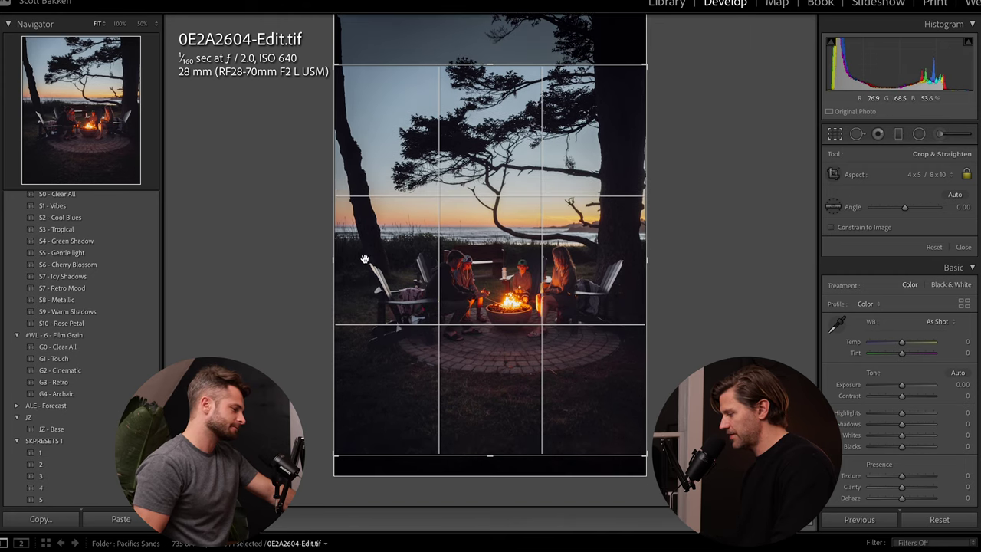
drag(337, 263, 345, 263)
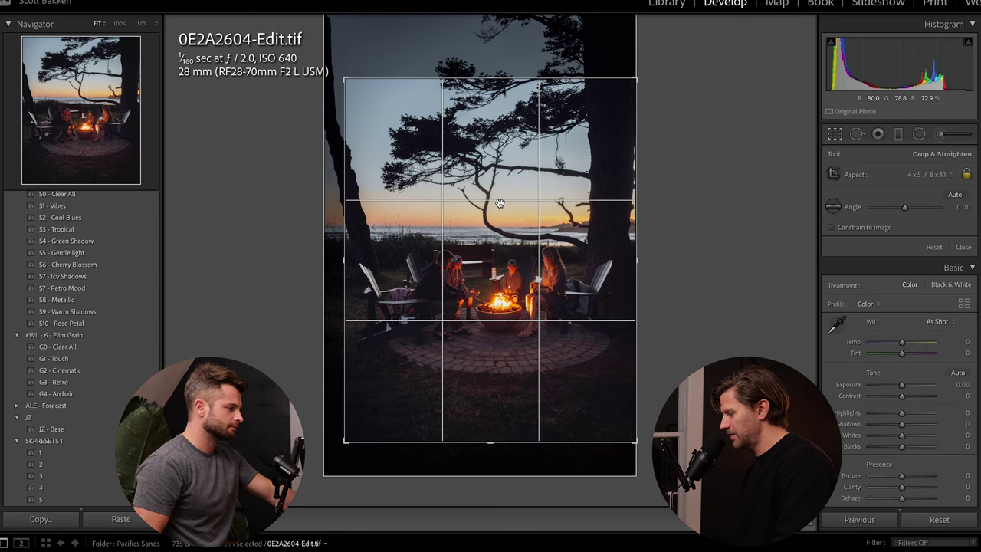
drag(500, 203, 500, 226)
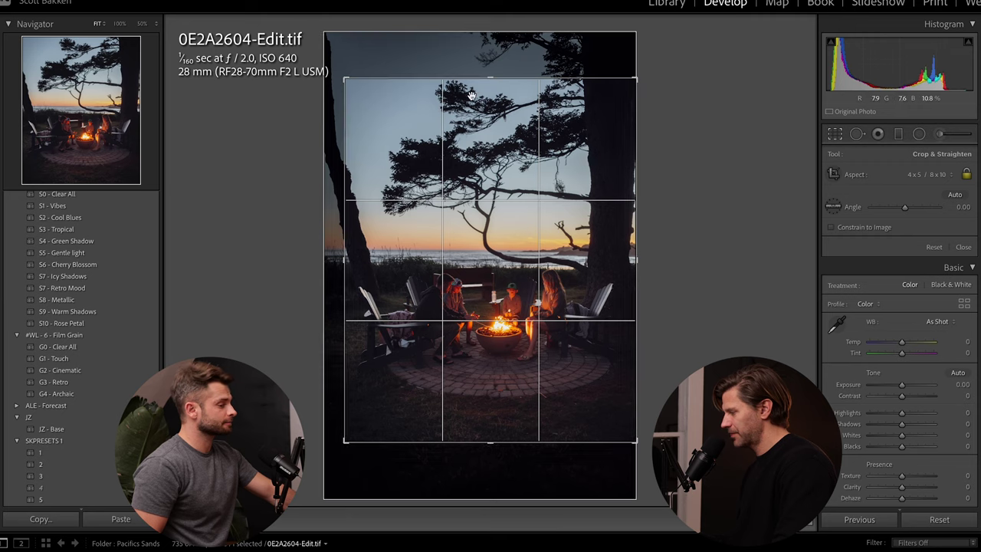
click(859, 519)
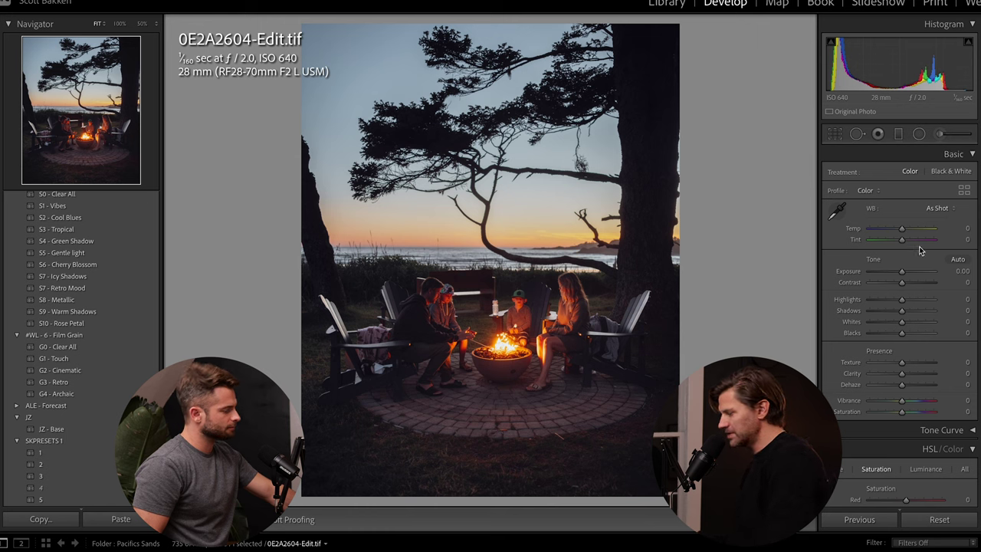
- Preview the JZ - Base and split toning presets on the campfire photo and apply S1 - Vibes
click(61, 433)
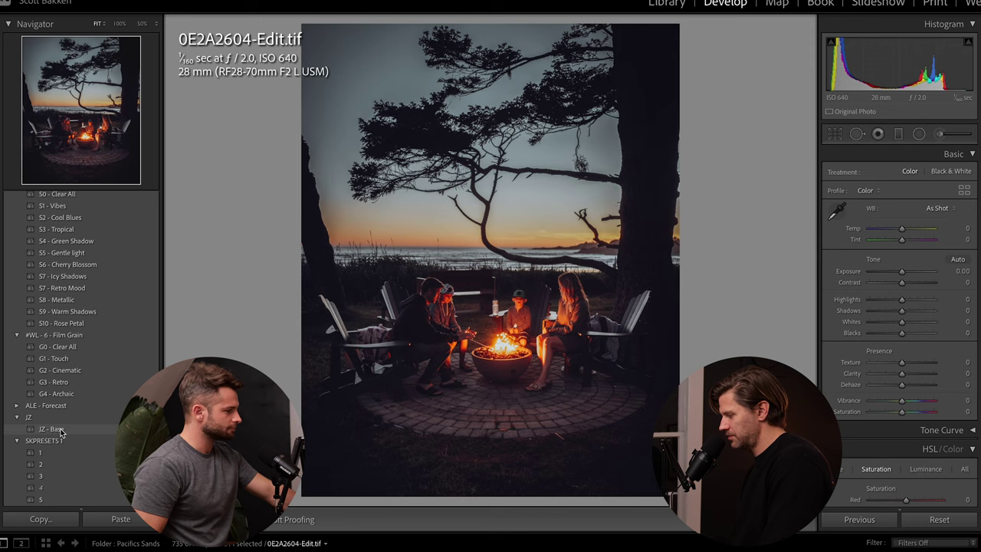
scroll(64, 322, up, 1)
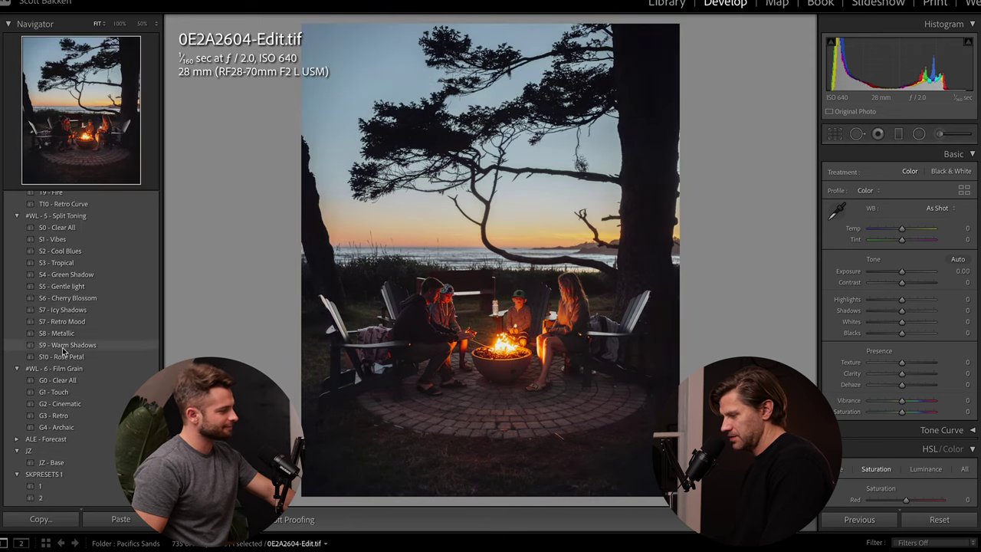
click(62, 242)
key(backslash)
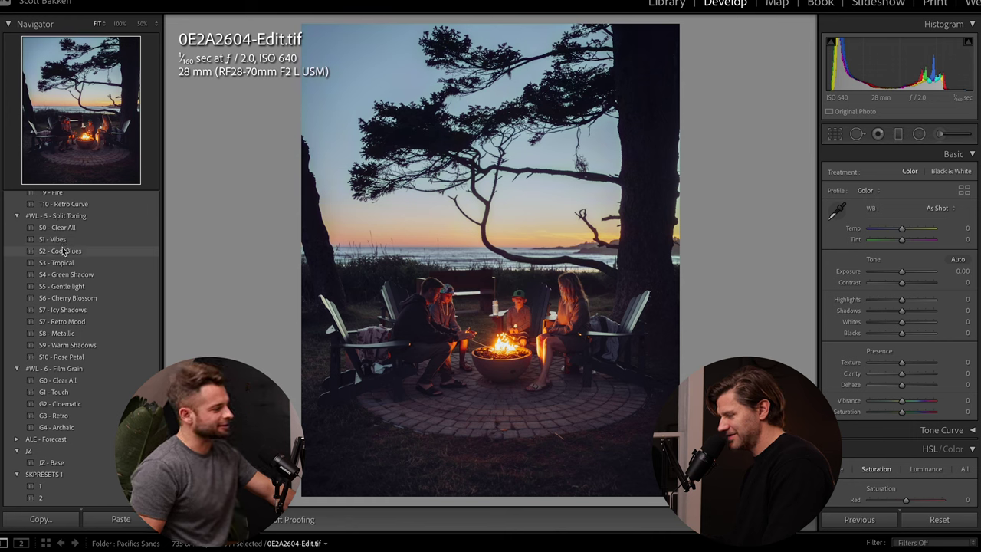
key(backslash)
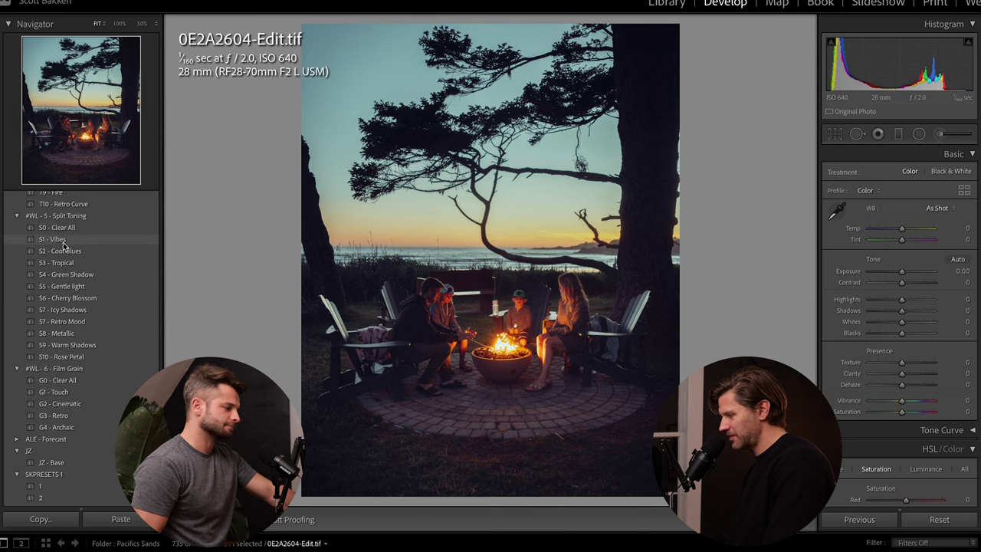
click(64, 243)
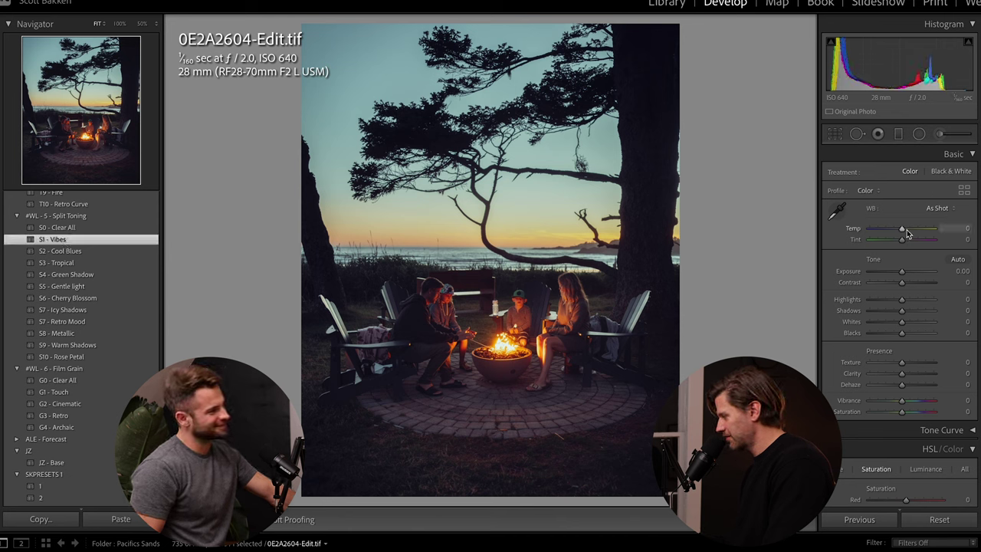
- Set the campfire photo's Temp to +1 and Exposure to +0.20
key(Up)
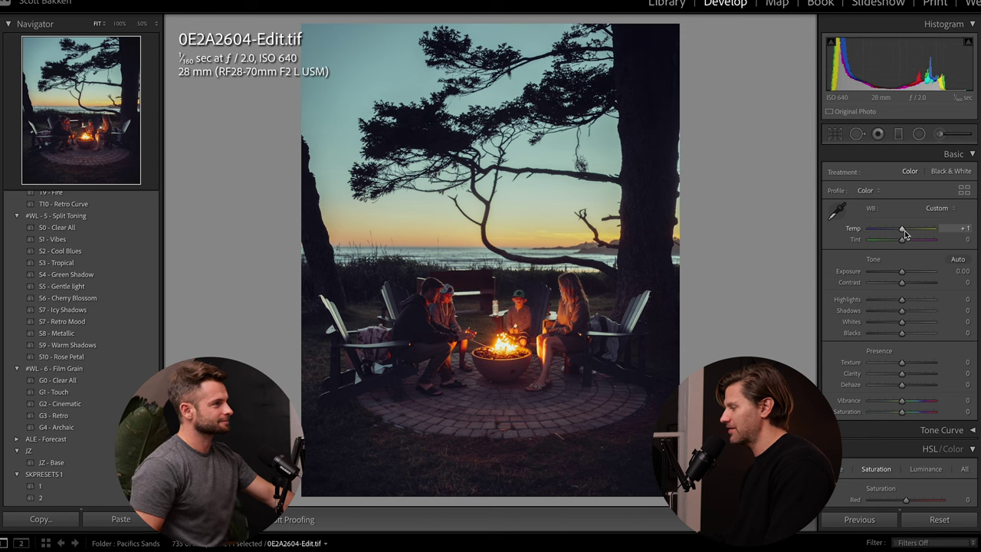
drag(904, 229, 902, 231)
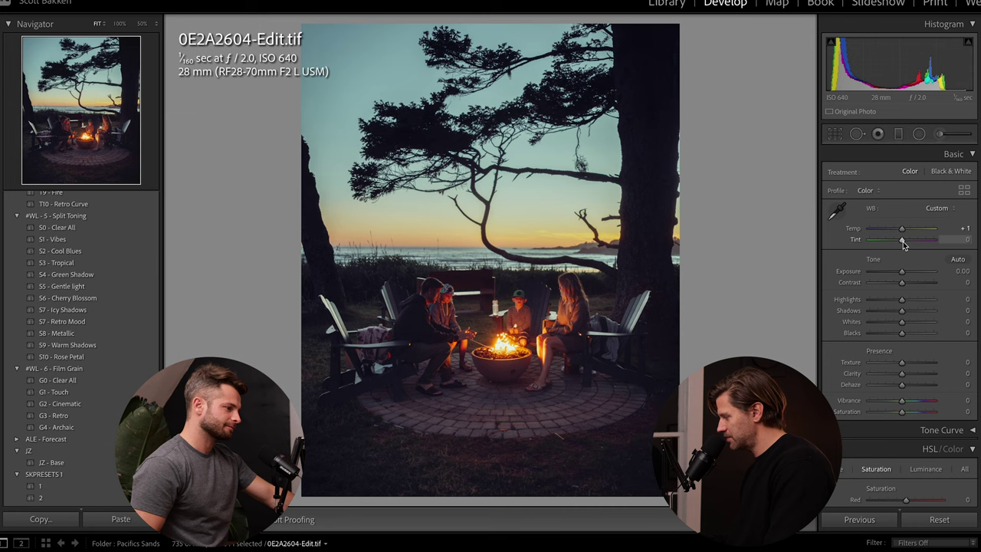
click(904, 270)
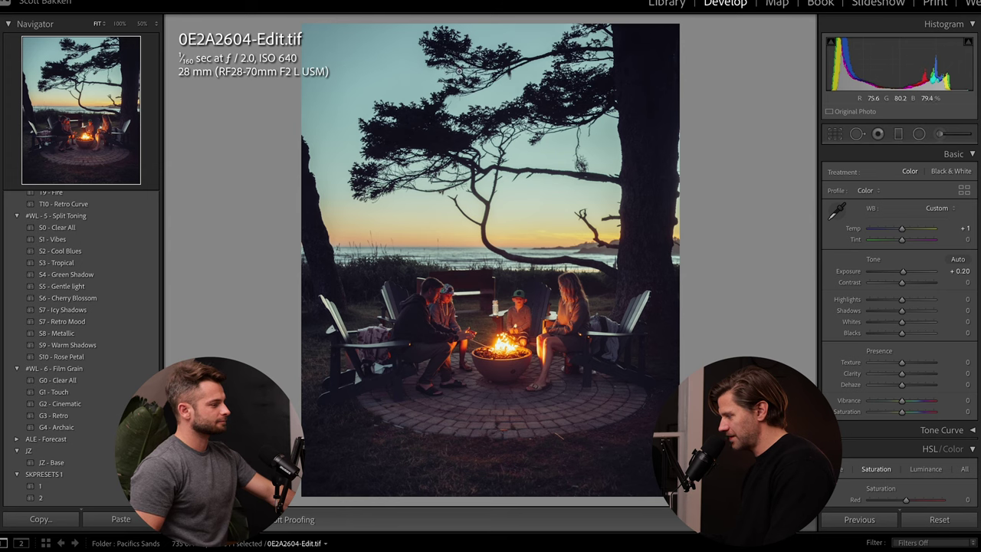
- Refine the blues in HSL with Blue Saturation +17 and Blue Luminance -2, and adjust the Blue Hue
scroll(889, 339, down, 5)
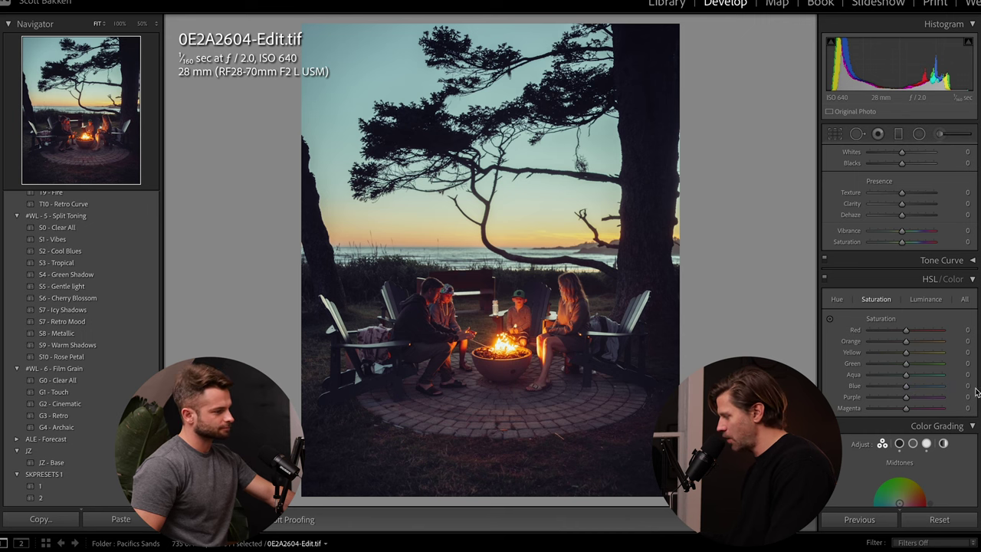
mouse_move(905, 390)
mouse_down()
mouse_move(925, 387)
mouse_move(911, 390)
mouse_up()
click(924, 303)
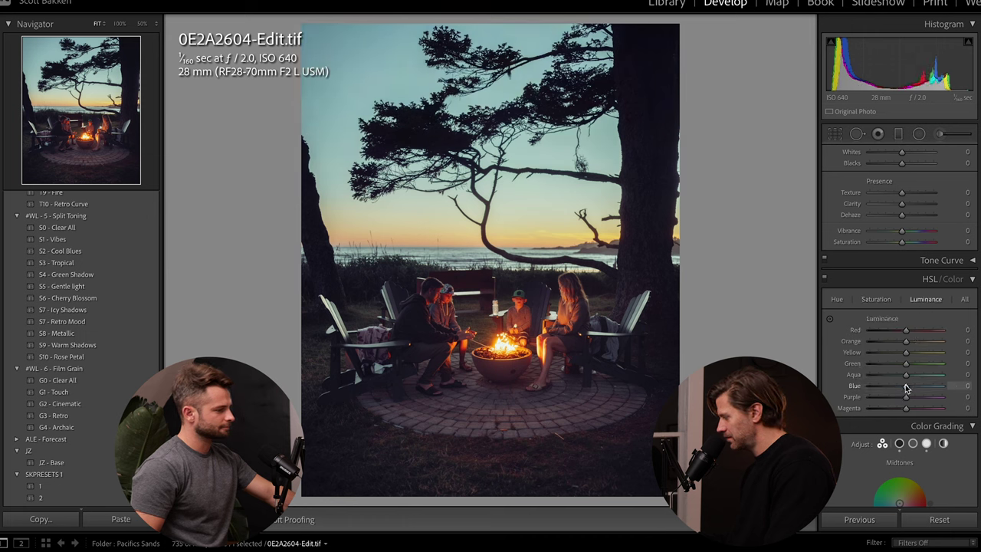
drag(907, 389, 904, 390)
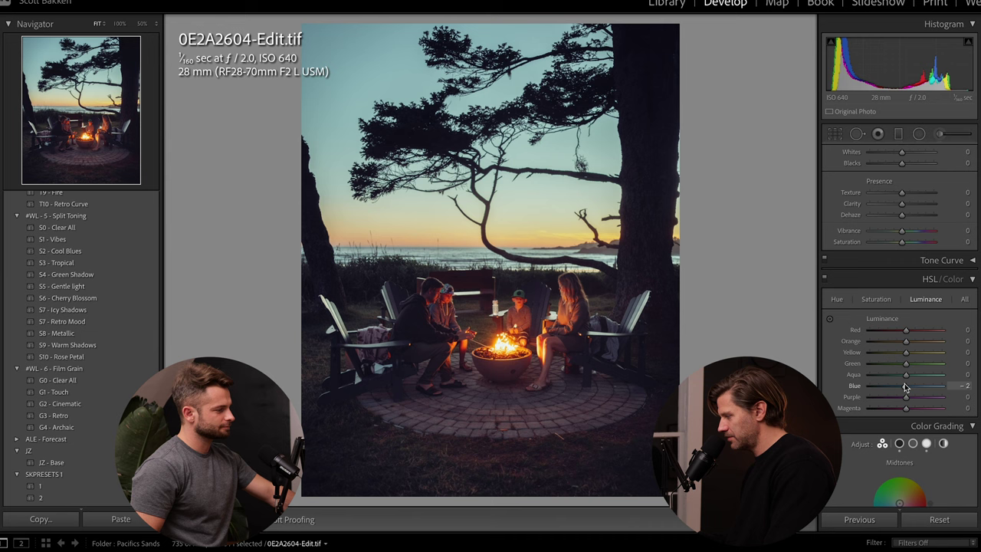
click(839, 299)
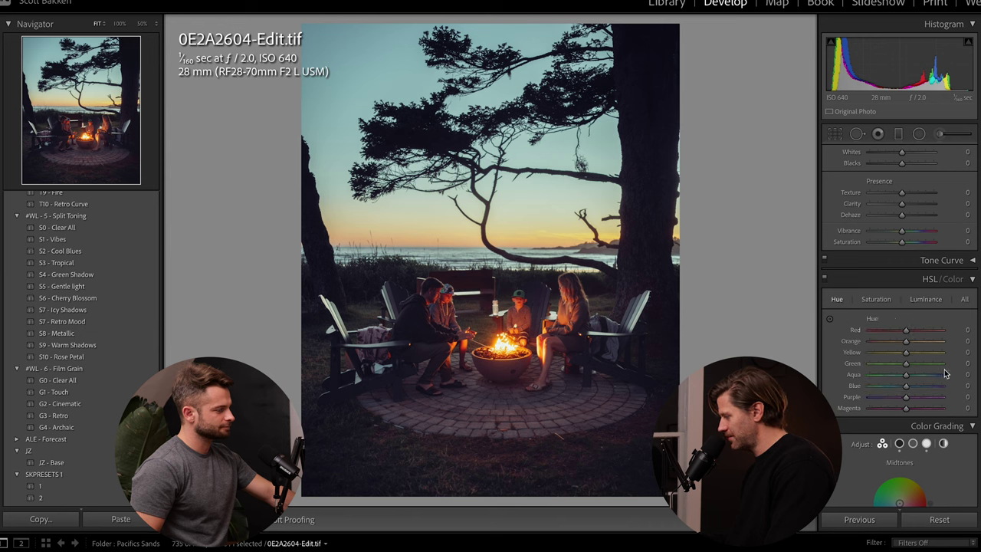
drag(901, 390, 909, 389)
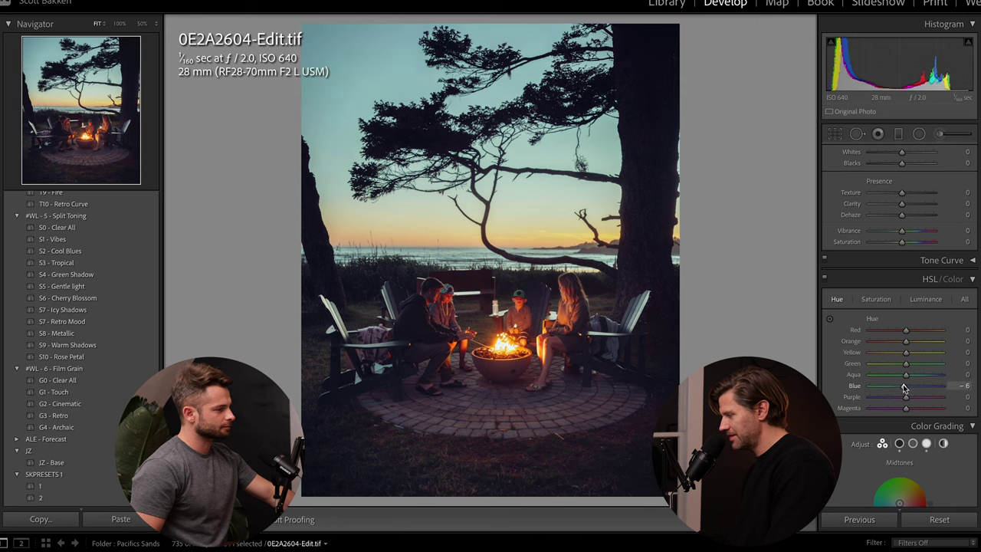
- Set the HSL Orange Saturation to +21, Orange Luminance to -16 and Blue Luminance to -26
click(876, 299)
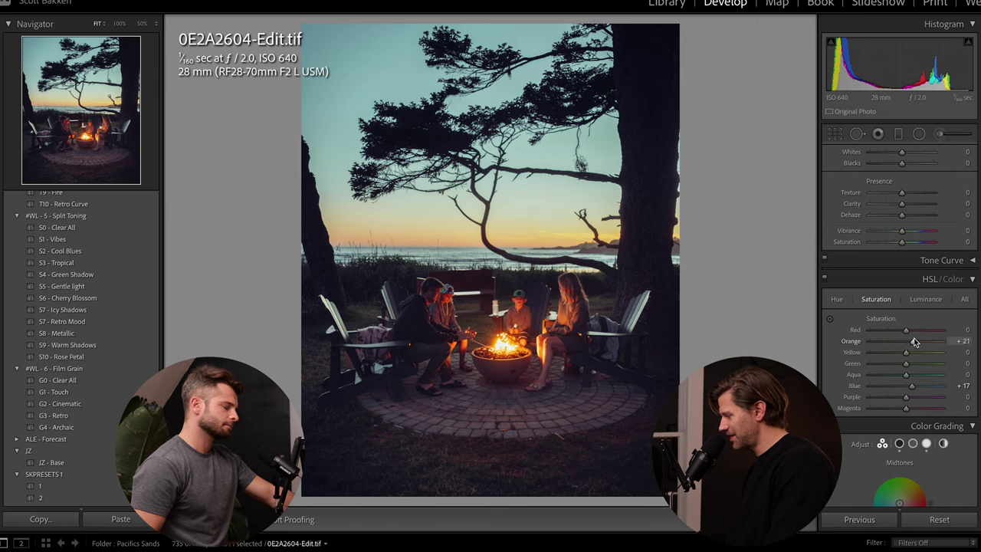
click(926, 299)
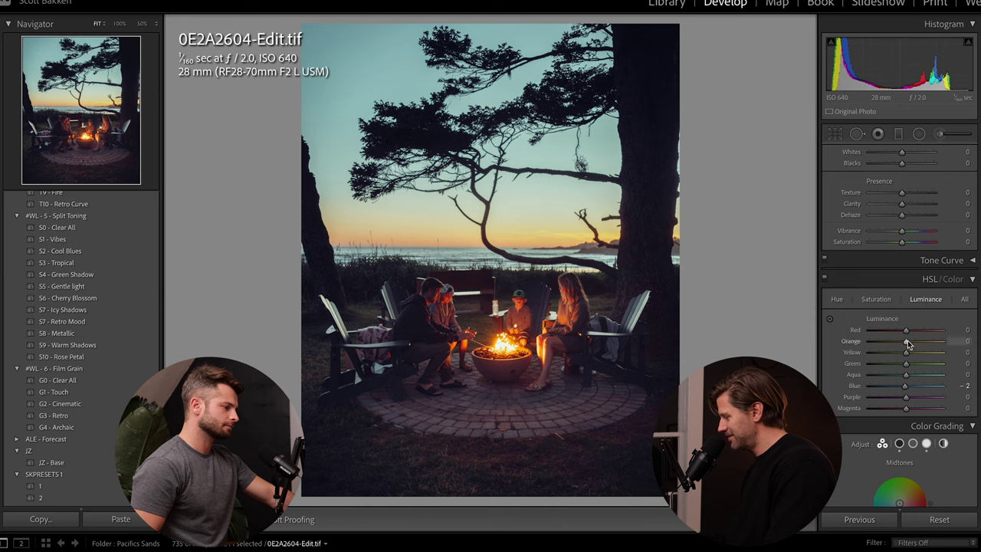
drag(909, 344, 900, 344)
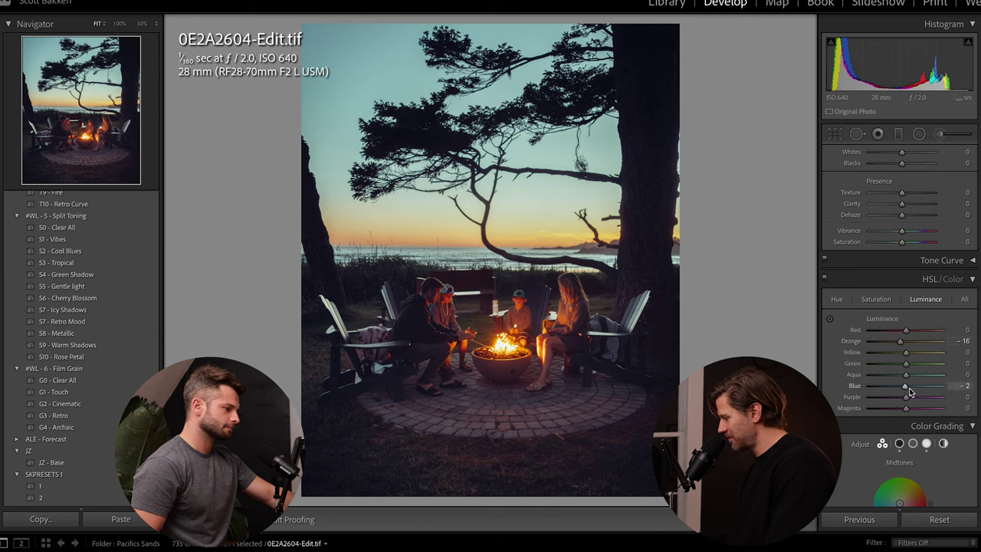
drag(909, 391, 901, 392)
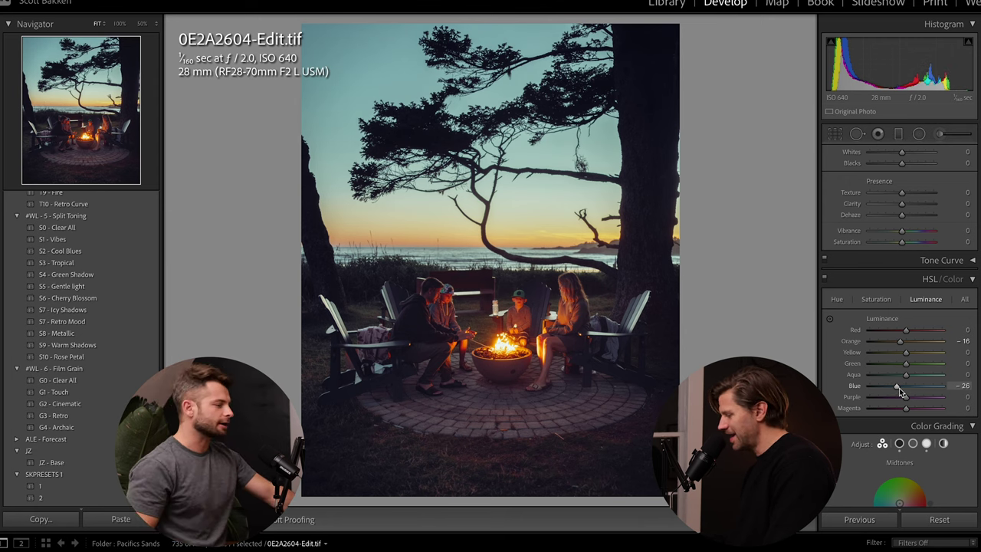
- Refine the basic tone with Exposure +0.05, Highlights -26, Whites +15 and Blacks -2, and set Vibrance to -1
scroll(899, 388, up, 1)
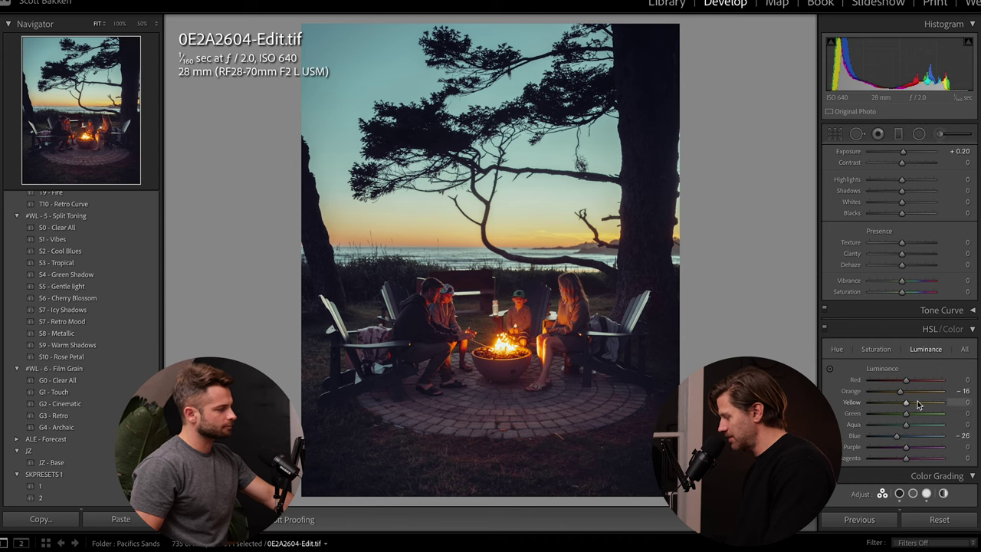
scroll(908, 227, up, 2)
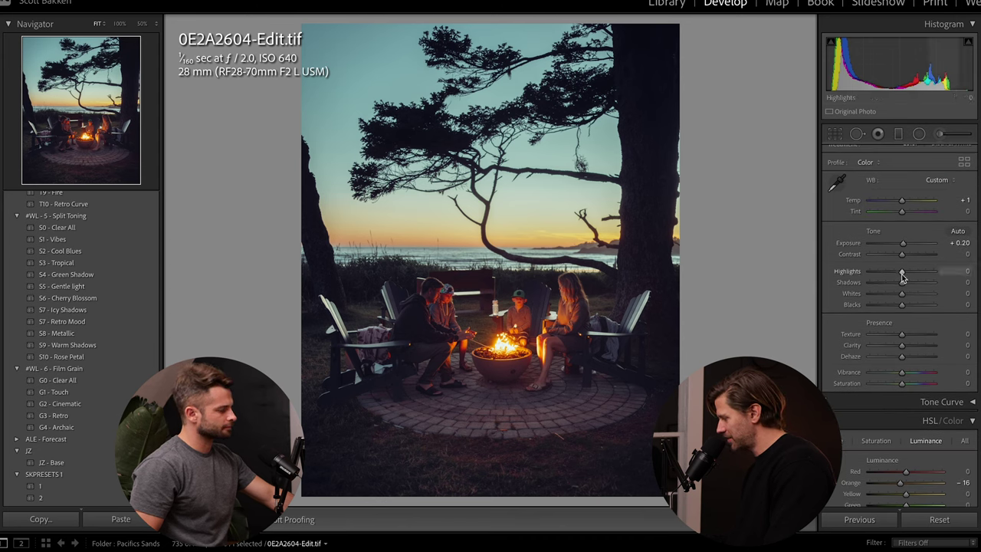
drag(902, 273, 904, 248)
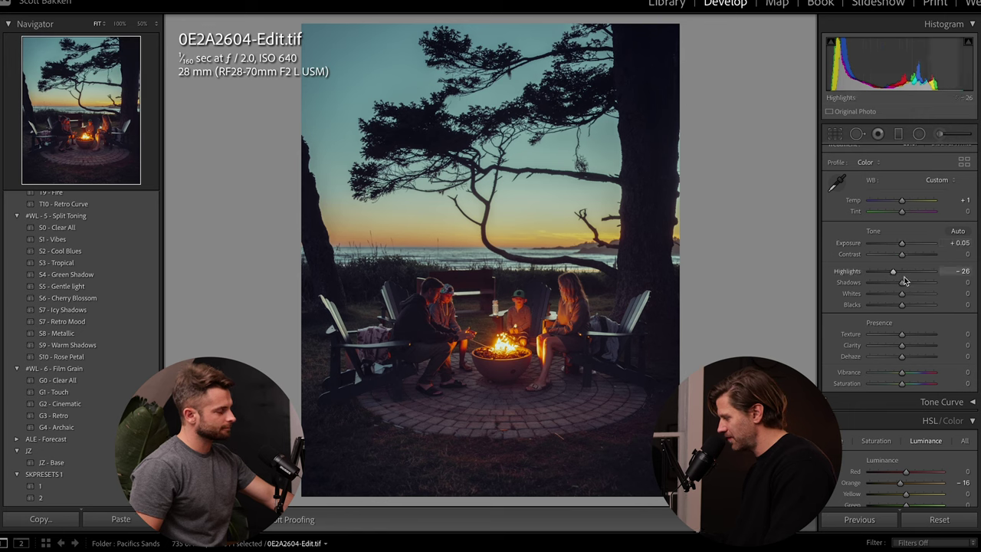
mouse_move(903, 299)
mouse_down()
mouse_move(912, 294)
mouse_move(902, 307)
mouse_up()
scroll(901, 305, down, 1)
mouse_move(903, 365)
mouse_down()
mouse_move(924, 365)
mouse_move(886, 365)
mouse_move(902, 363)
mouse_up()
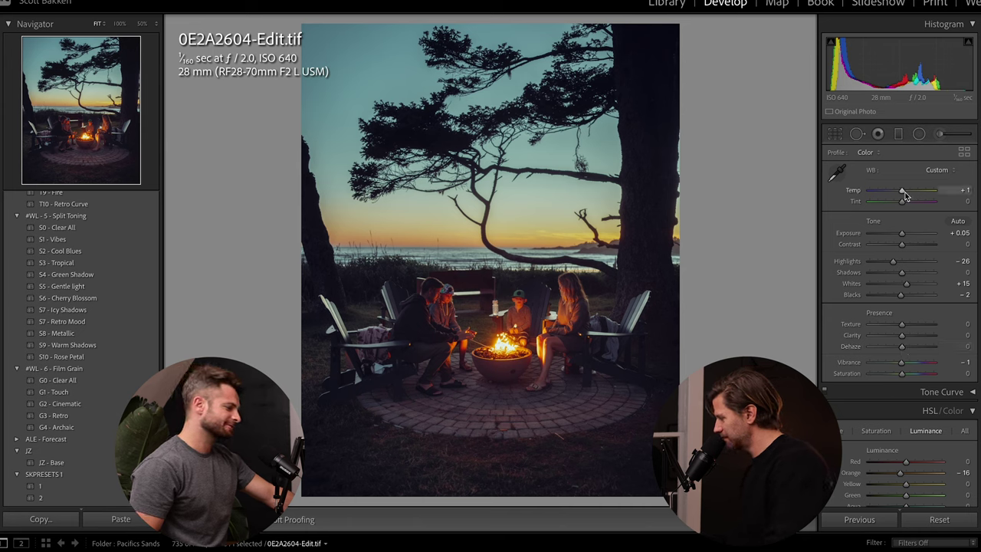
- Paint an Adjustment Brush mask of size 6.4 over the people seated on both sides of the campfire, with the mask overlay shown
click(950, 135)
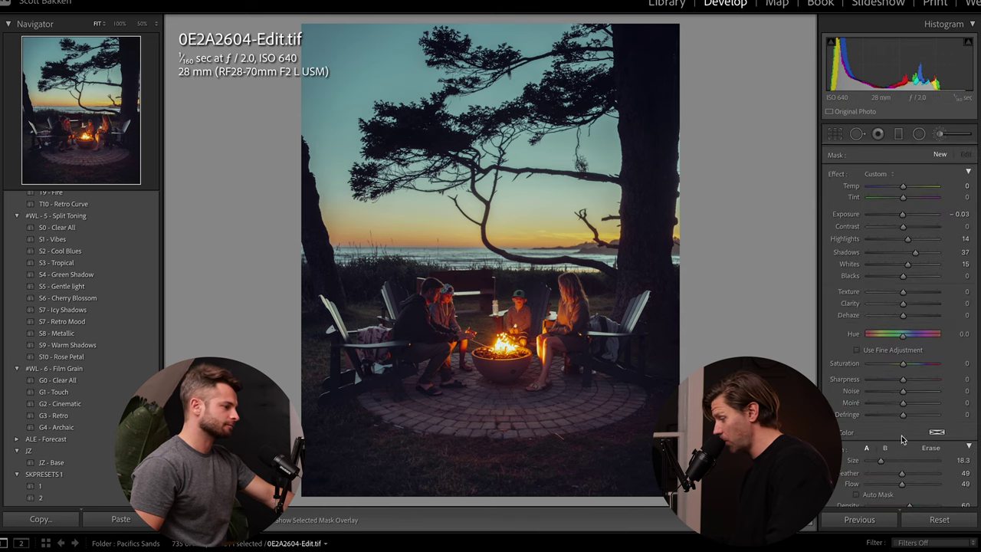
scroll(902, 439, down, 2)
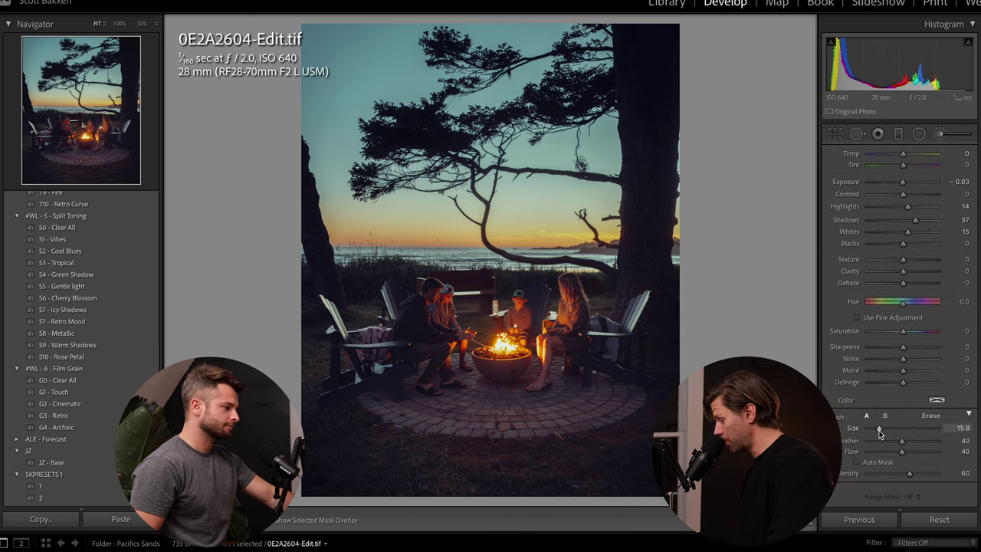
drag(875, 433, 871, 431)
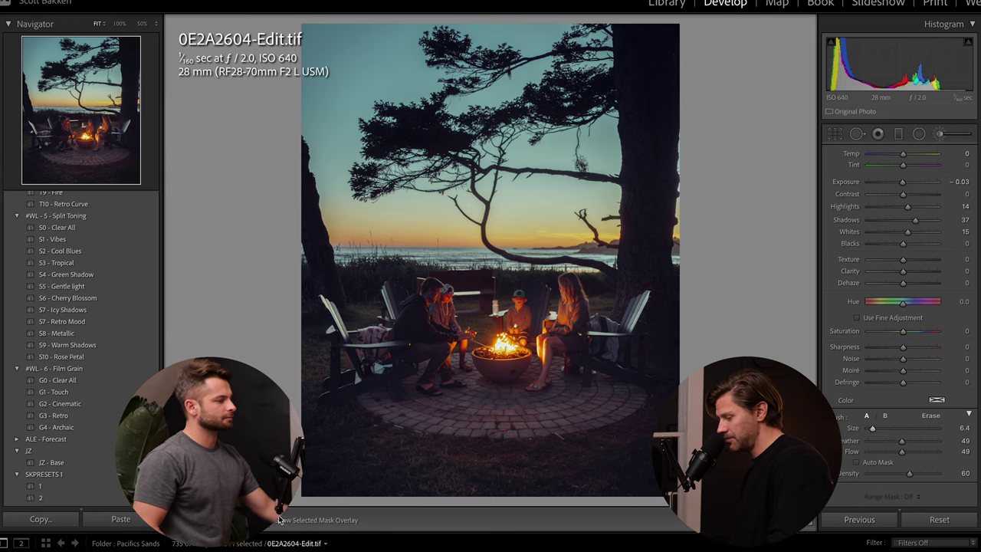
mouse_move(431, 387)
mouse_down()
mouse_move(436, 348)
mouse_move(402, 344)
mouse_move(426, 296)
mouse_move(432, 330)
mouse_move(452, 331)
mouse_move(444, 303)
mouse_move(445, 317)
mouse_move(425, 315)
mouse_move(429, 294)
mouse_move(405, 331)
mouse_move(425, 340)
mouse_move(442, 308)
mouse_up()
drag(436, 328, 438, 331)
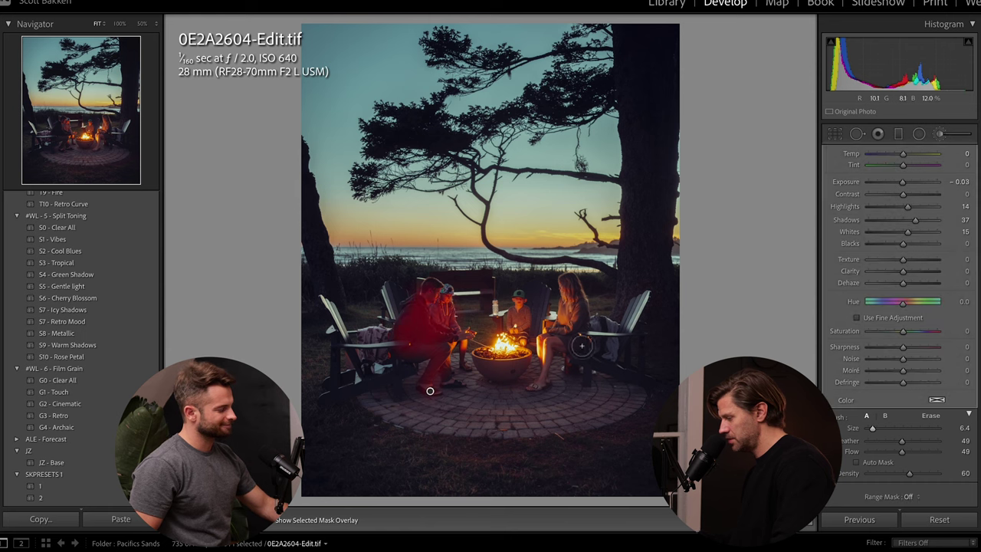
mouse_move(569, 349)
mouse_down()
mouse_move(583, 331)
mouse_move(567, 290)
mouse_move(577, 327)
mouse_move(575, 293)
mouse_move(569, 333)
mouse_move(574, 282)
mouse_move(578, 324)
mouse_move(568, 345)
mouse_up()
mouse_move(430, 391)
mouse_down()
mouse_move(452, 360)
mouse_move(423, 377)
mouse_move(433, 355)
mouse_move(420, 330)
mouse_move(427, 302)
mouse_up()
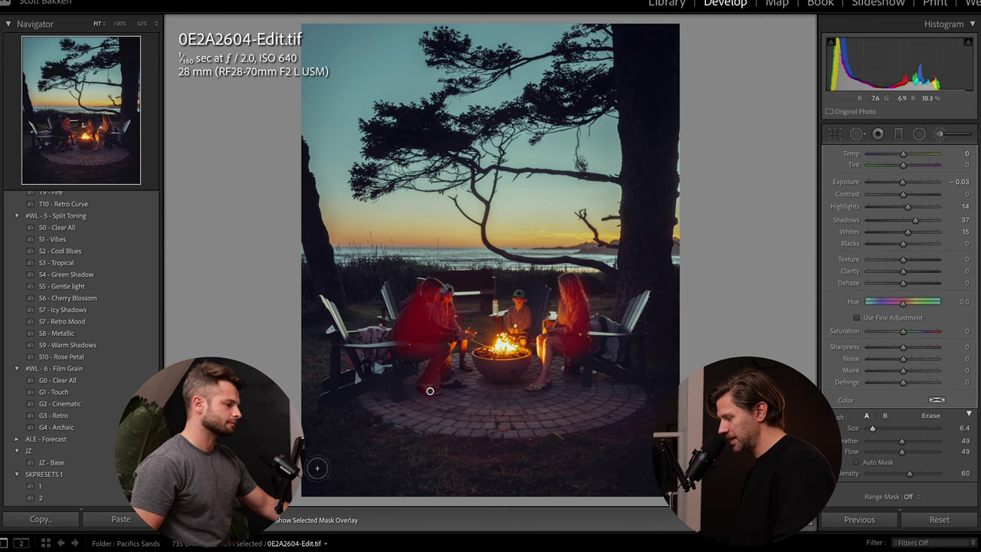
- Hide the people mask overlay, reset the brush effect, set its Exposure to 0.70 and Blacks to -2, and finish the mask
click(279, 520)
scroll(900, 184, up, 2)
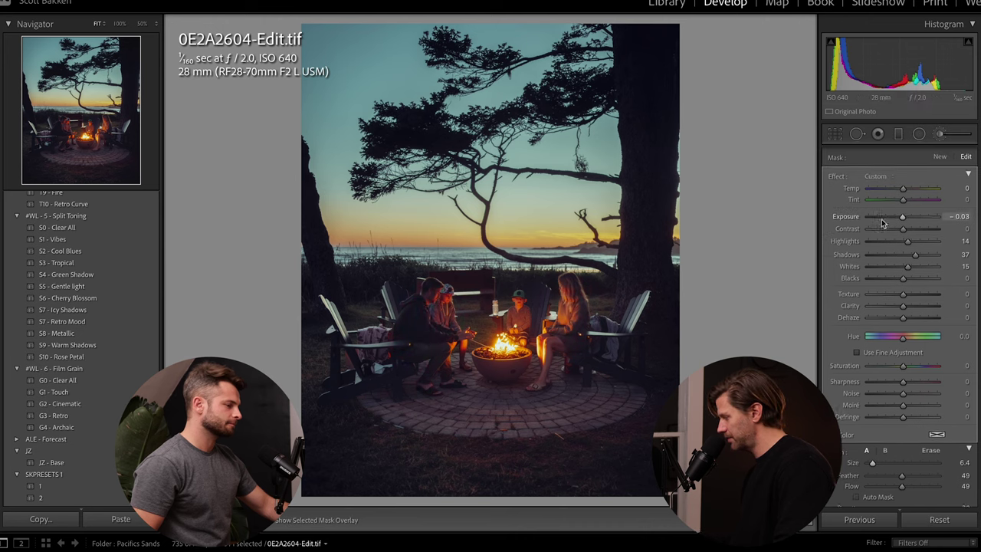
click(882, 175)
click(904, 219)
drag(903, 218, 949, 213)
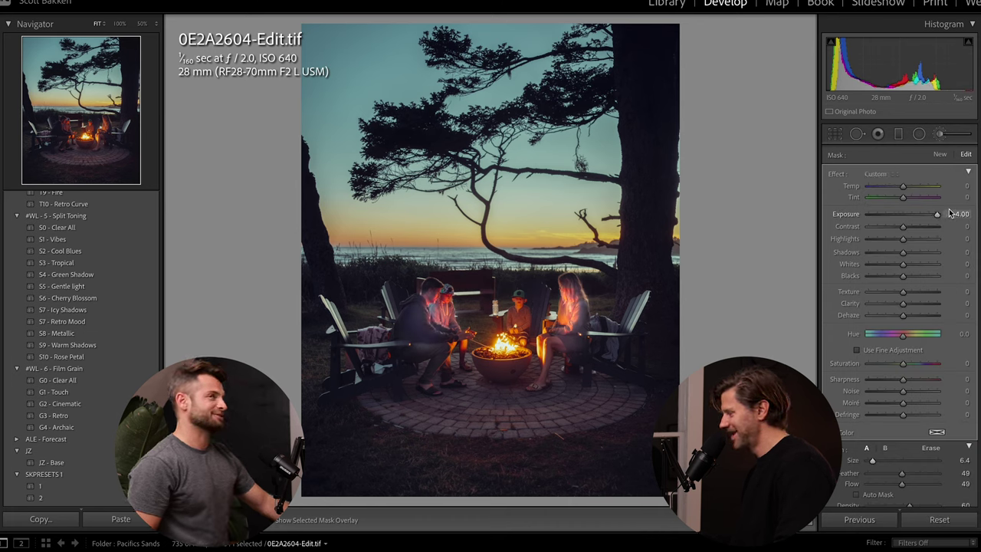
drag(937, 214, 910, 220)
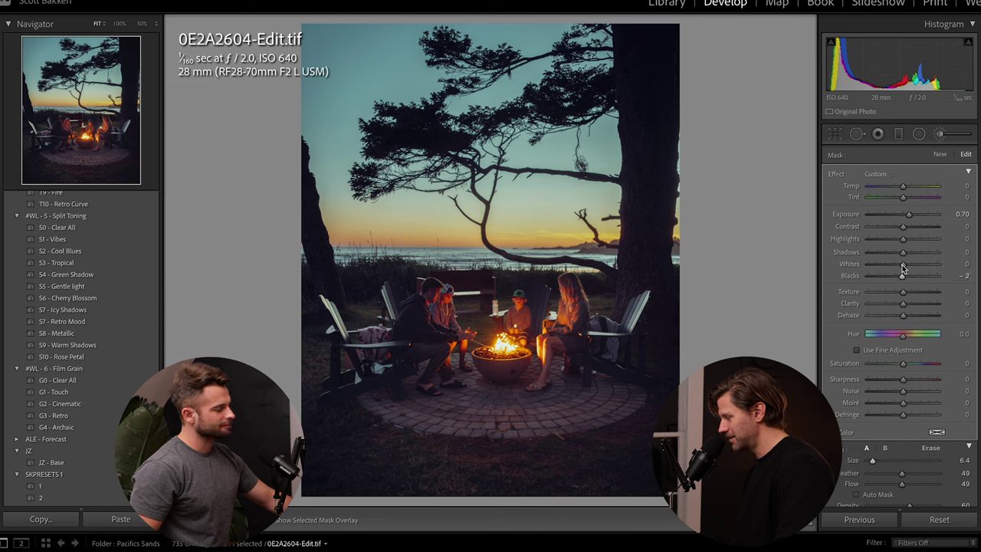
drag(895, 266, 901, 266)
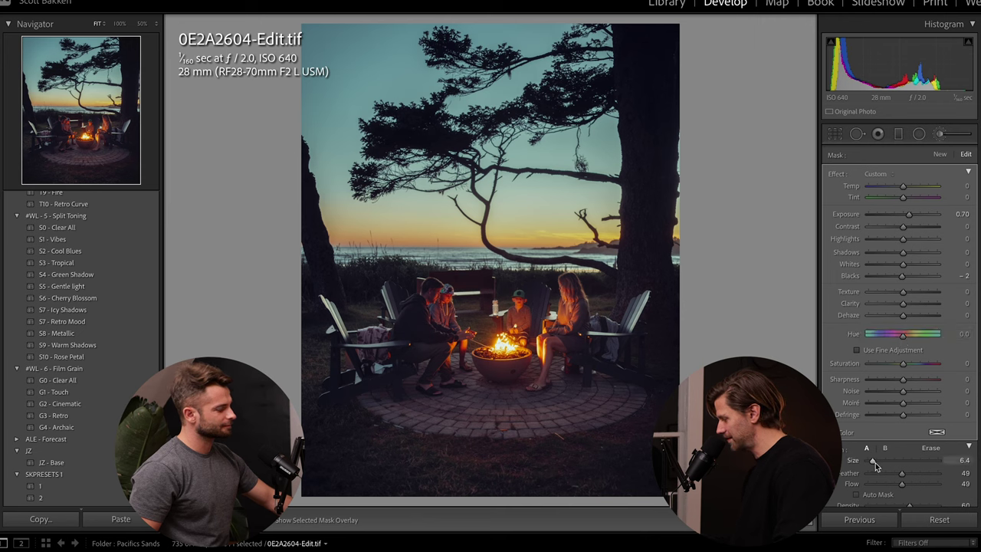
click(813, 521)
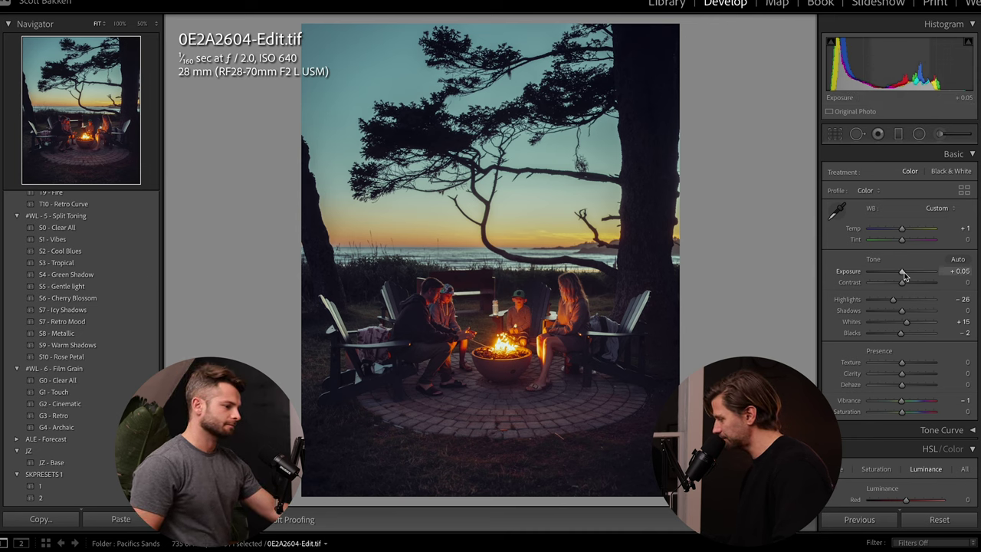
- Set the basic Exposure to +0.10 and Vibrance to +2, and the HSL Saturation to Orange +41 and Yellow -15
drag(905, 274, 905, 272)
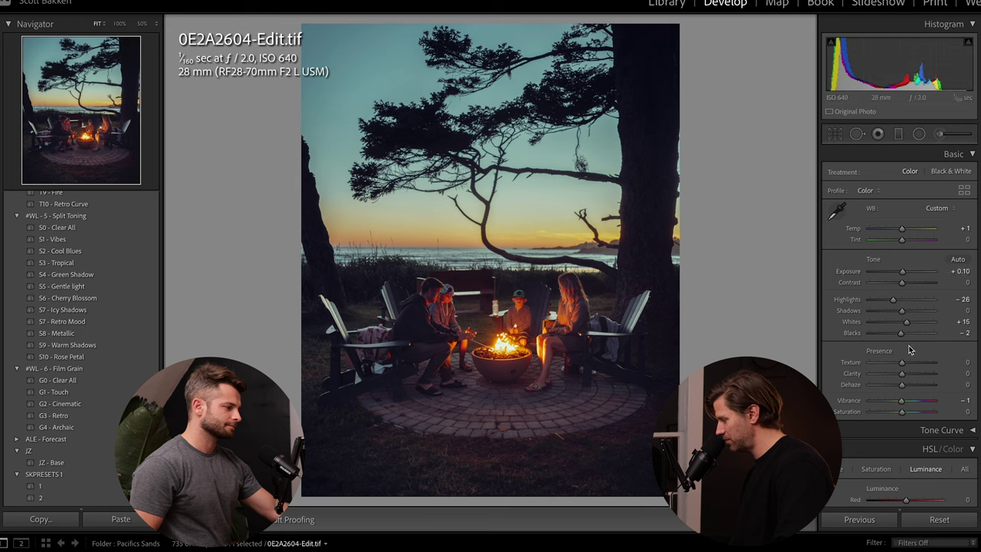
mouse_move(903, 402)
mouse_down()
mouse_move(893, 404)
mouse_move(903, 405)
mouse_up()
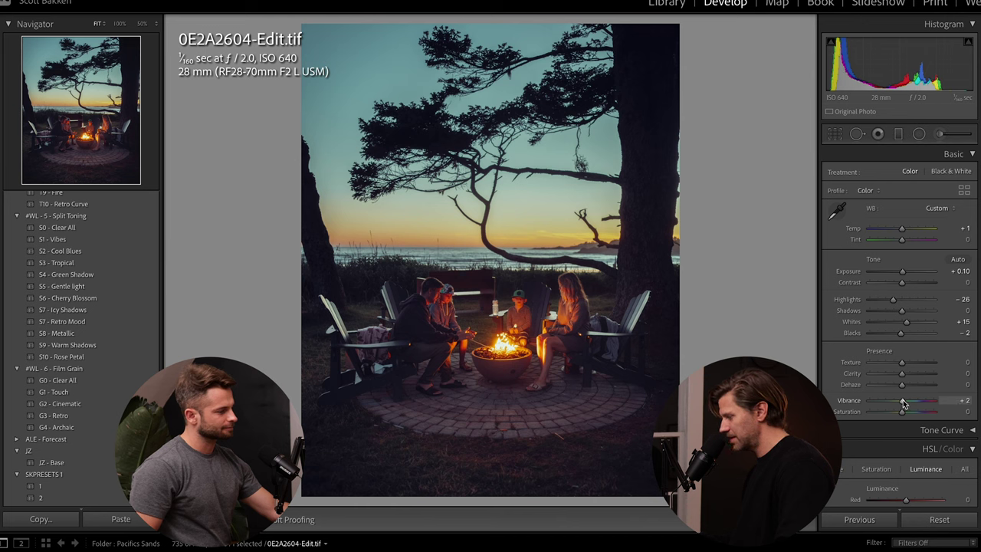
scroll(904, 404, down, 3)
click(878, 414)
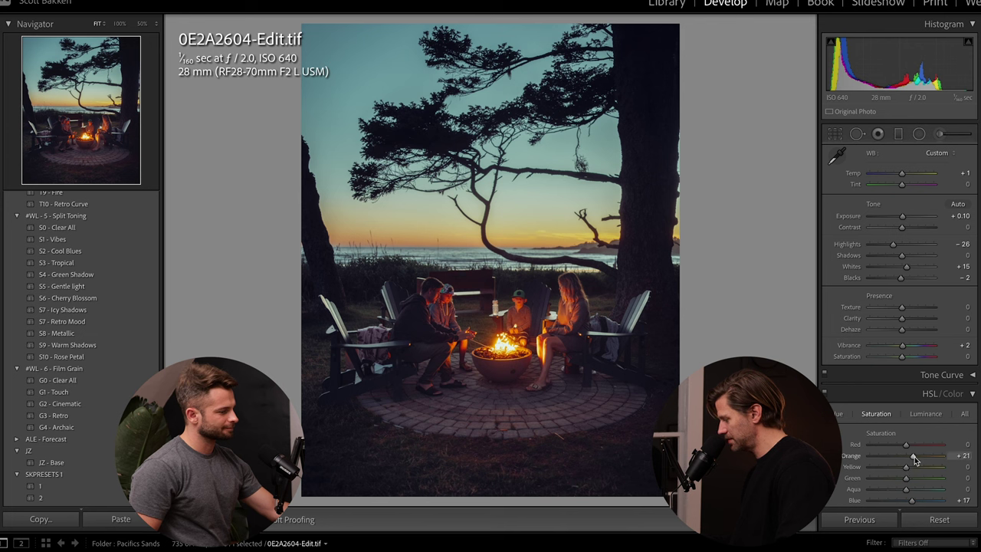
drag(915, 458, 909, 459)
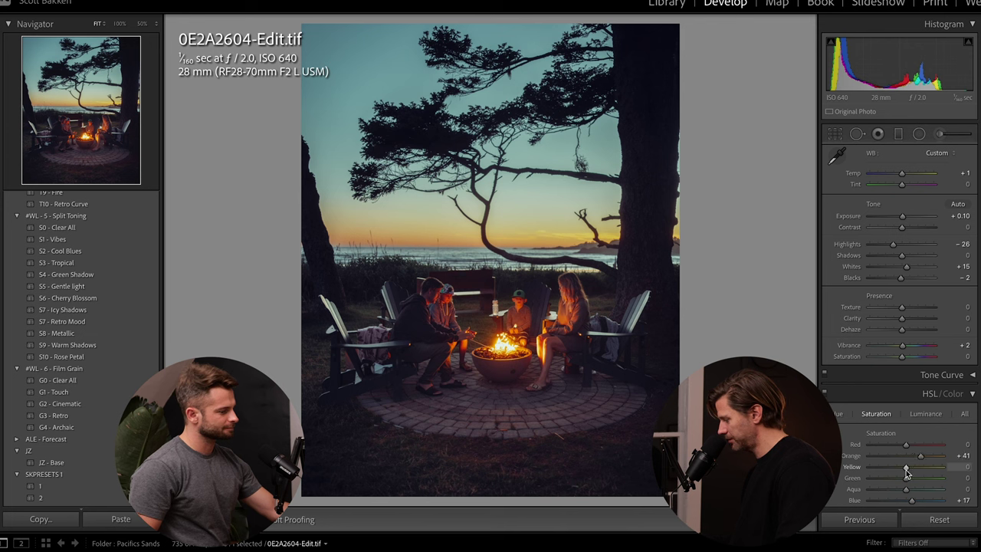
drag(896, 471, 943, 467)
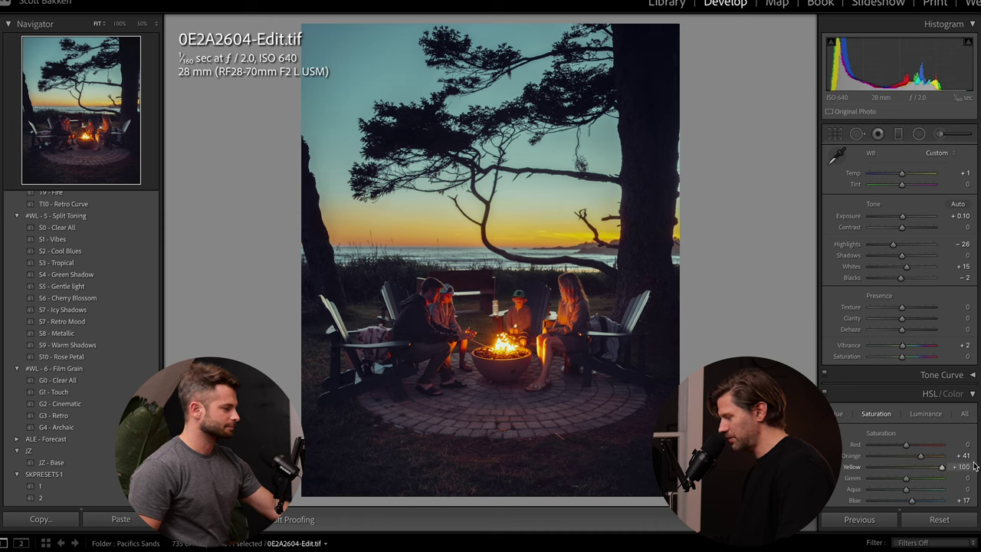
drag(943, 467, 900, 467)
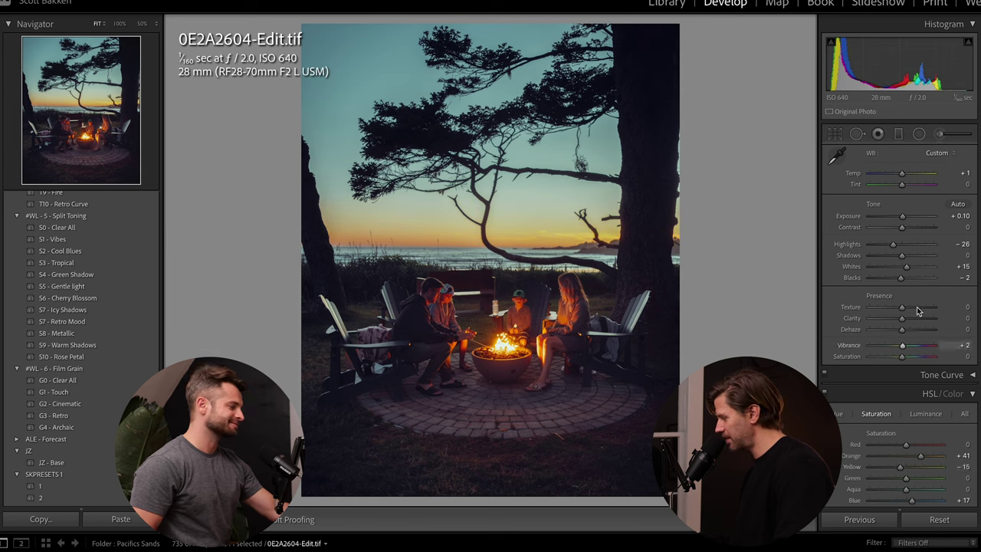
- Warm and darken the whole campfire photo with Temp +8 and Exposure -0.30
scroll(916, 369, up, 2)
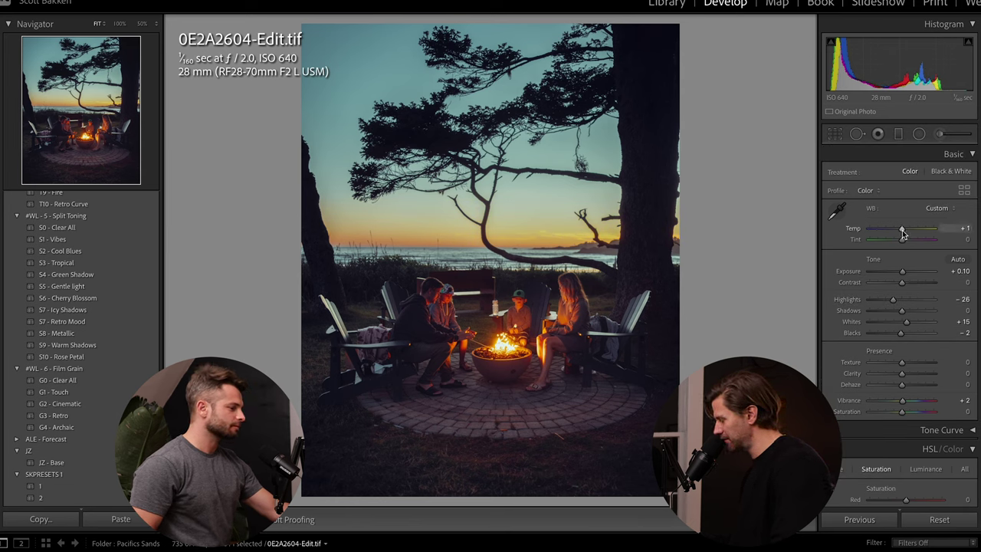
mouse_move(902, 230)
mouse_down()
mouse_move(894, 233)
mouse_move(913, 232)
mouse_move(904, 234)
mouse_up()
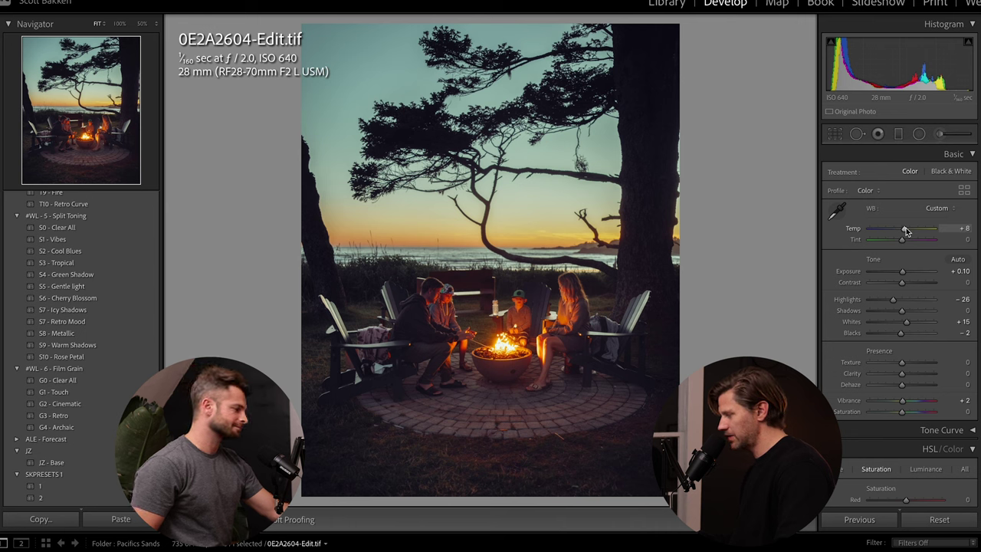
drag(902, 272, 900, 274)
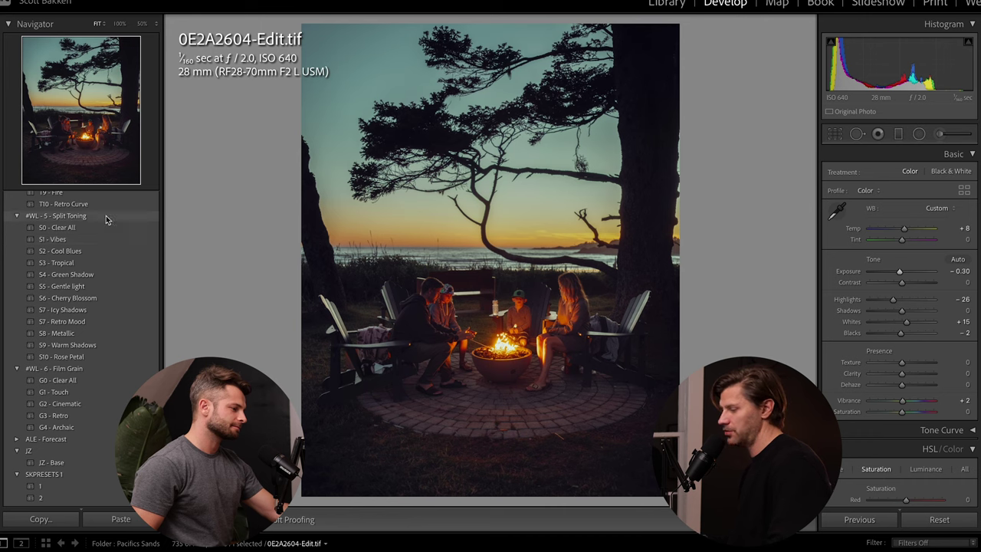
- Preview the Tone Curves and Portrait presets and the C-series presets, such as C11 - Commercial Fire, on the campfire photo
scroll(68, 289, down, 3)
scroll(68, 284, up, 8)
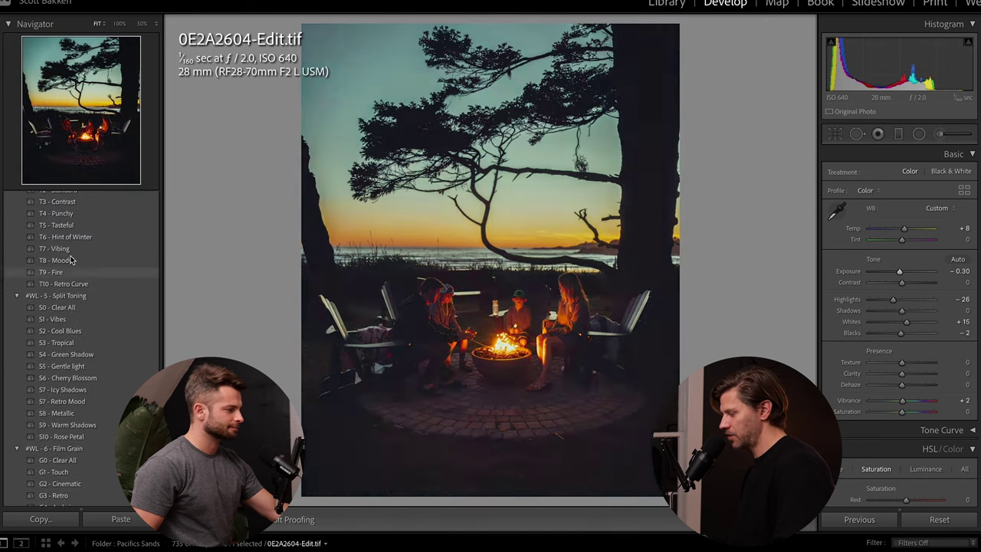
scroll(72, 244, up, 4)
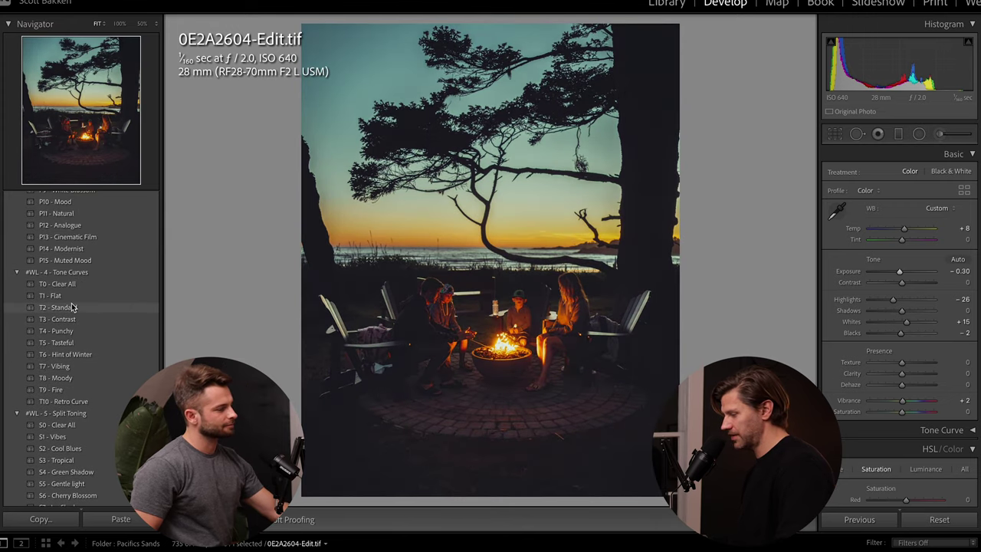
scroll(71, 283, up, 1)
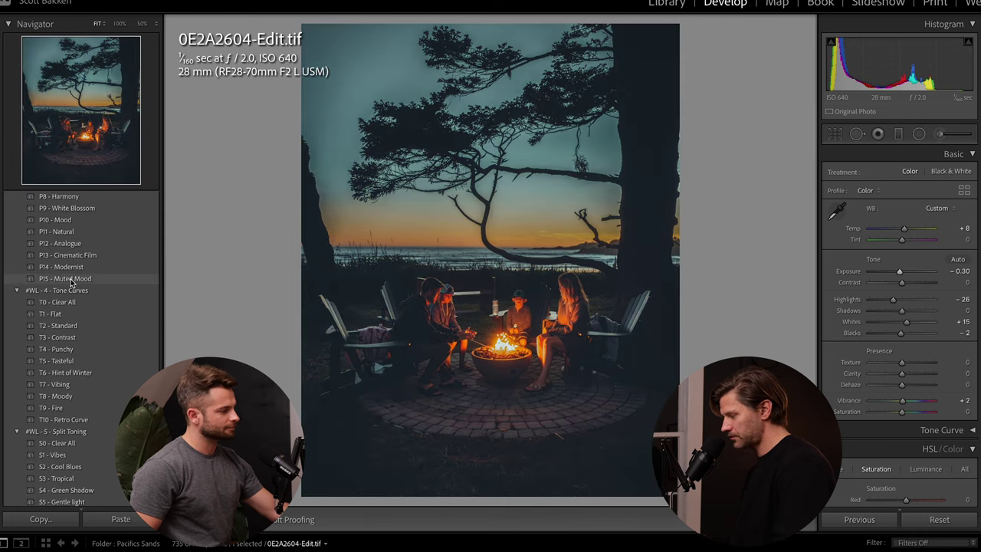
scroll(71, 282, up, 1)
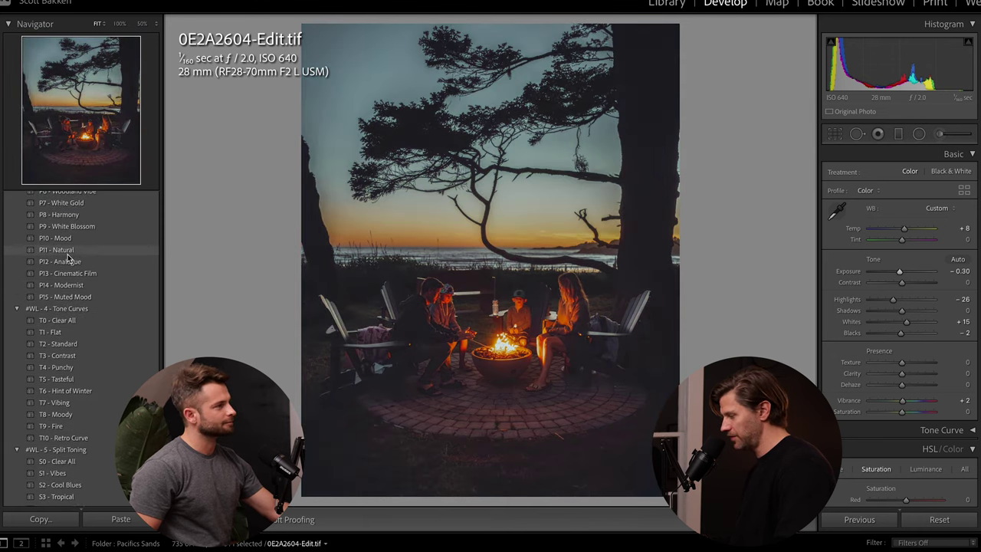
scroll(67, 258, up, 4)
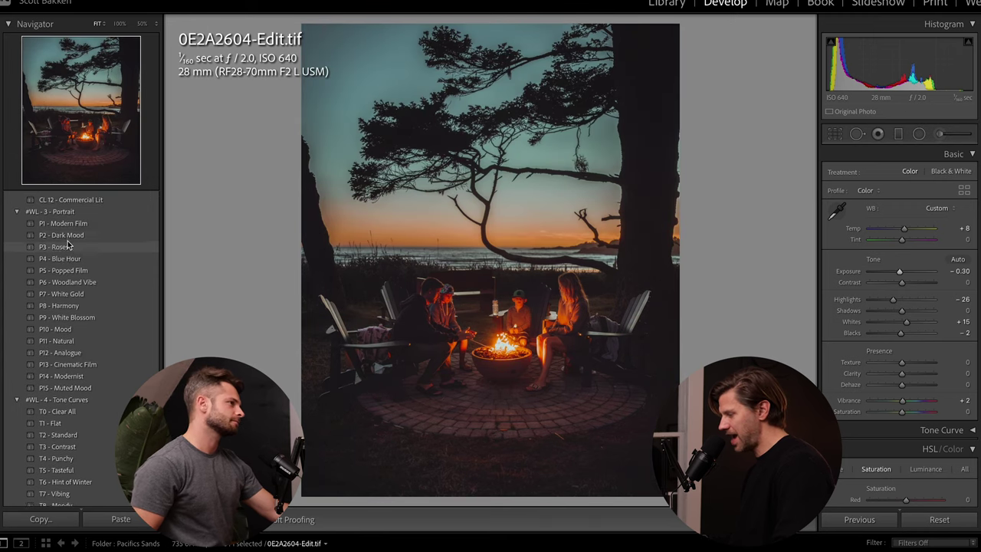
scroll(67, 244, up, 3)
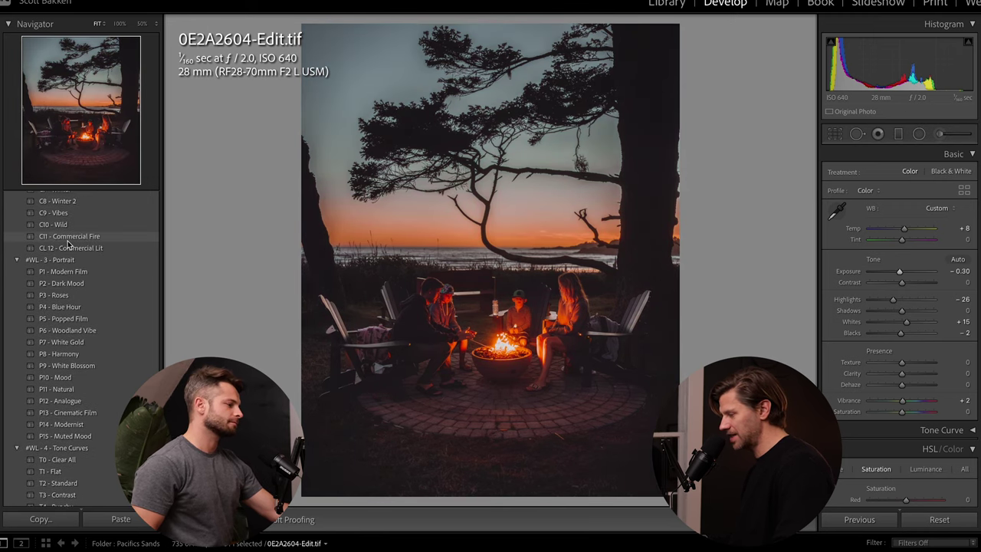